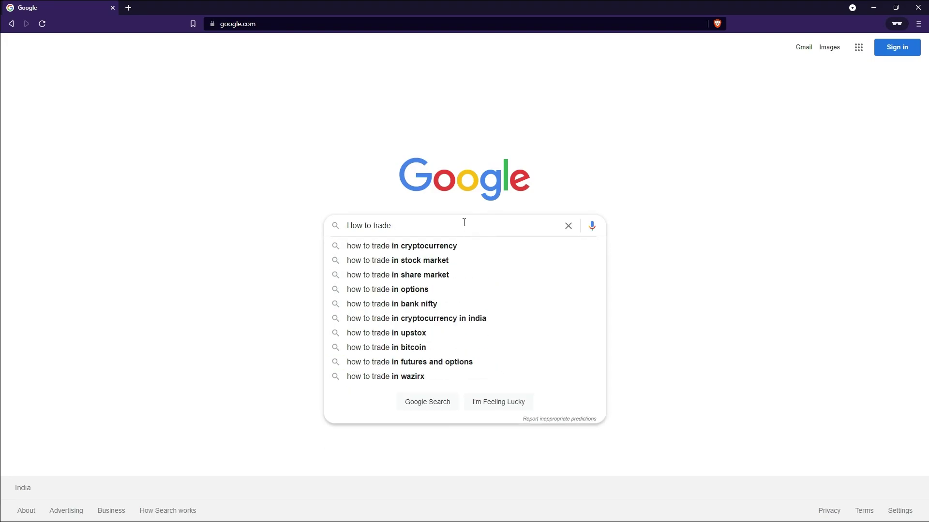
# - Search Google for 'How to trade' and skim the results
pyautogui.press('Return')
pyautogui.scroll(-10, 43, 283)
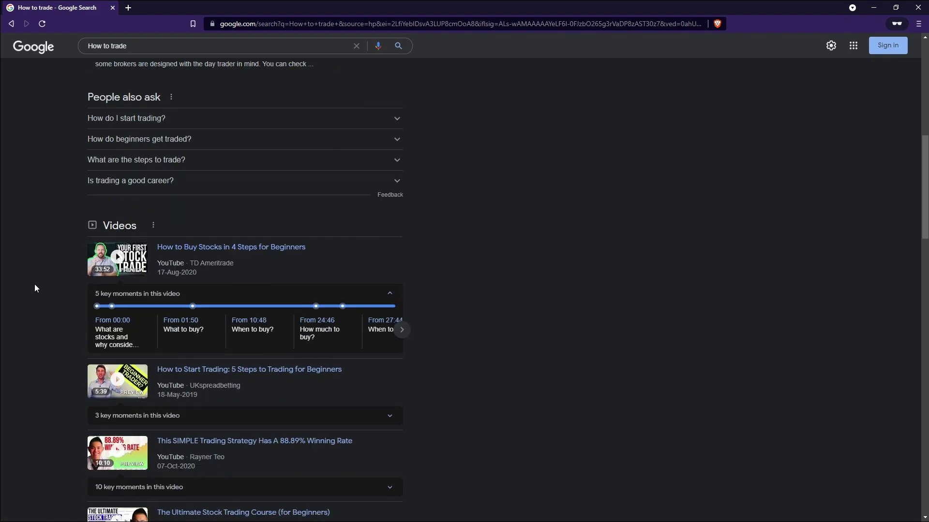
pyautogui.scroll(-6, 34, 288)
pyautogui.scroll(3, 34, 286)
# - Search Google for 'what is tradingview' and scroll through the results
pyautogui.click(157, 44)
pyautogui.hotkey('ctrl', 'a')
pyautogui.write('what is t')
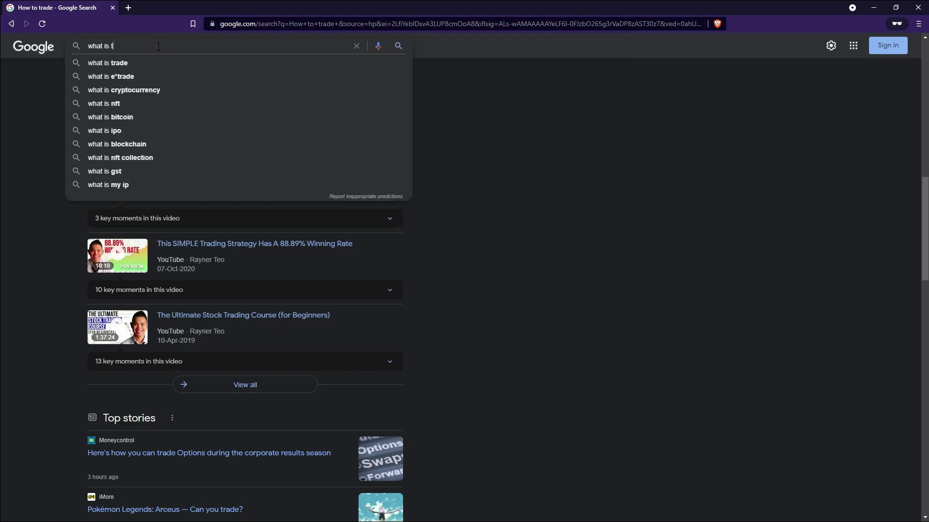
pyautogui.write('radingview')
pyautogui.press('Return')
pyautogui.scroll(-2, 43, 257)
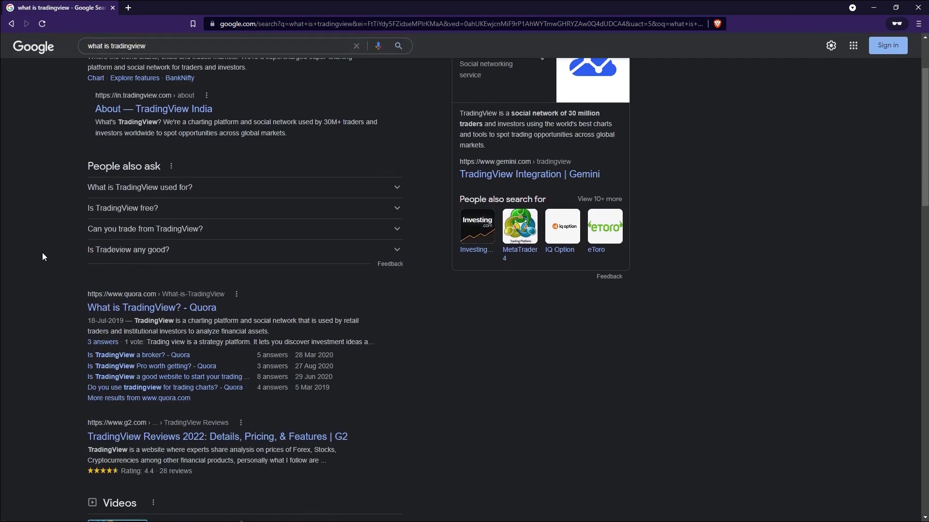
pyautogui.scroll(-15, 43, 256)
pyautogui.scroll(12, 43, 256)
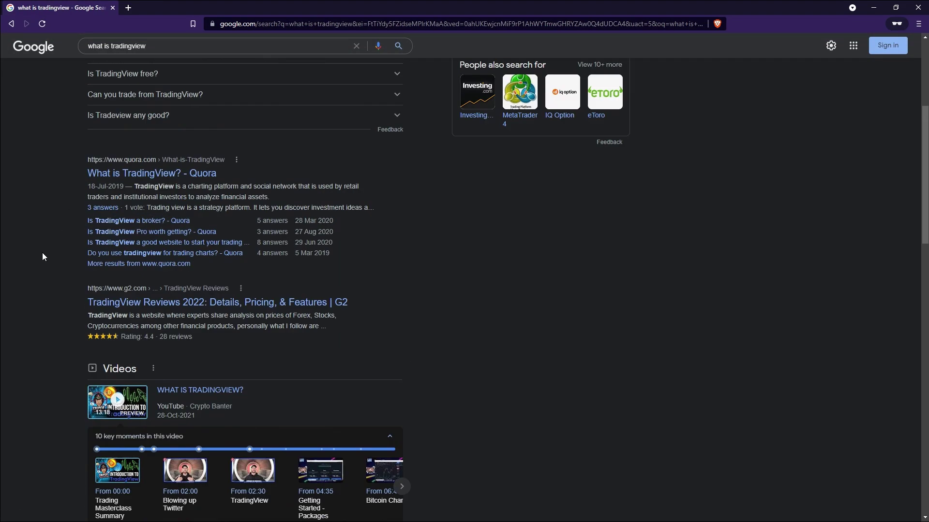
pyautogui.scroll(5, 42, 257)
# - Clear the search box and enter 'trading' in the address bar
pyautogui.click(210, 56)
pyautogui.hotkey('ctrl', 'a')
pyautogui.press('BackSpace')
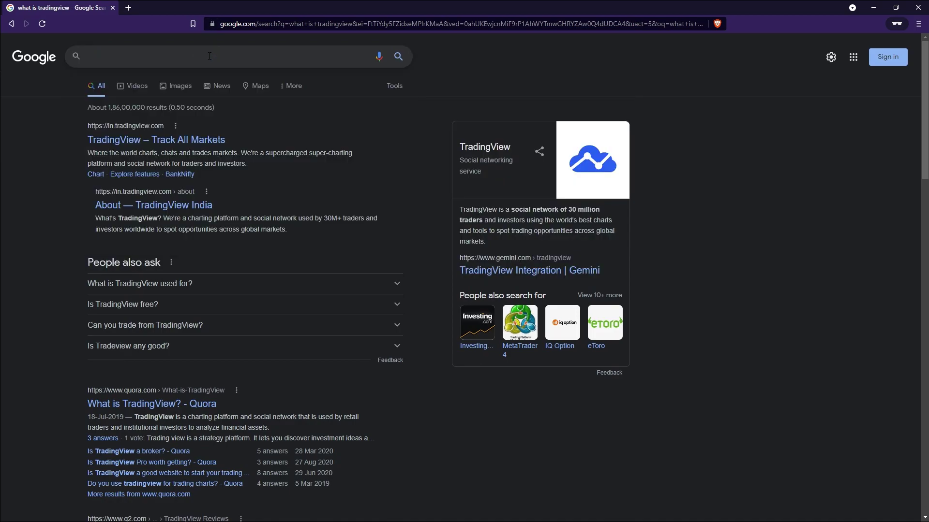
pyautogui.click(271, 24)
pyautogui.write('tradingview.com/gopro/?source=header_go_pro_button&feature=start_free_trial')
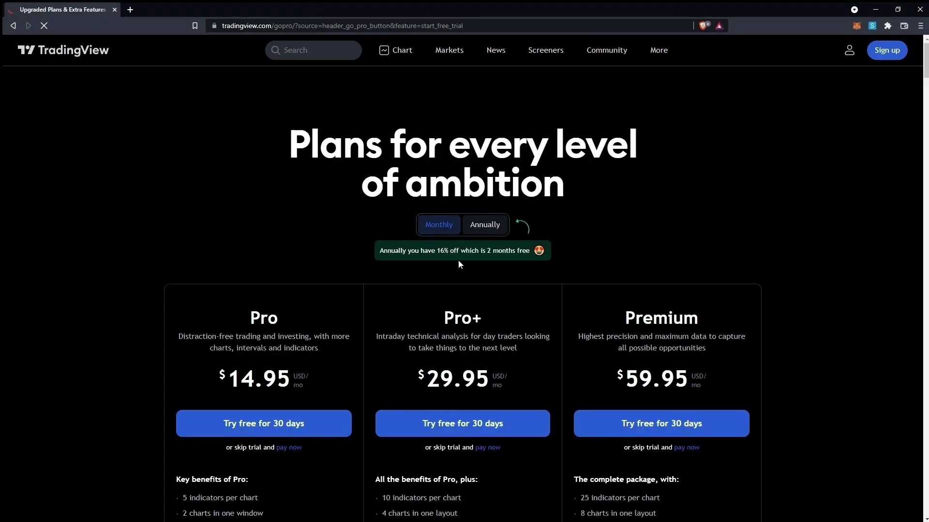
# - Look through the Sign up options, including email sign-up, then return to the home page
pyautogui.click(892, 48)
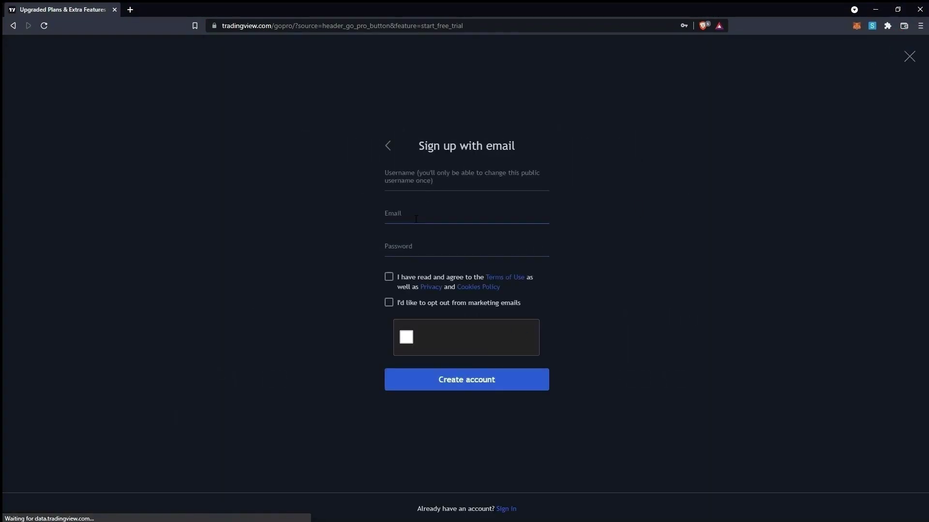
pyautogui.click(386, 150)
pyautogui.click(440, 319)
pyautogui.click(392, 150)
pyautogui.click(12, 26)
# - Sign in to the account with email using the saved login details
pyautogui.click(834, 50)
pyautogui.click(806, 78)
pyautogui.click(426, 266)
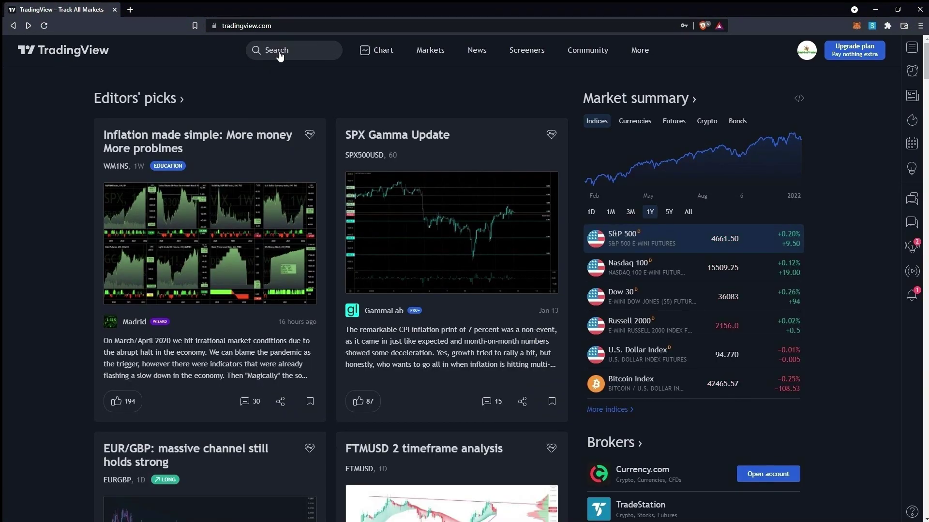
# - Search symbols for btc, ethusd, dogeusd and dollar across all markets
pyautogui.click(268, 51)
pyautogui.write('btc')
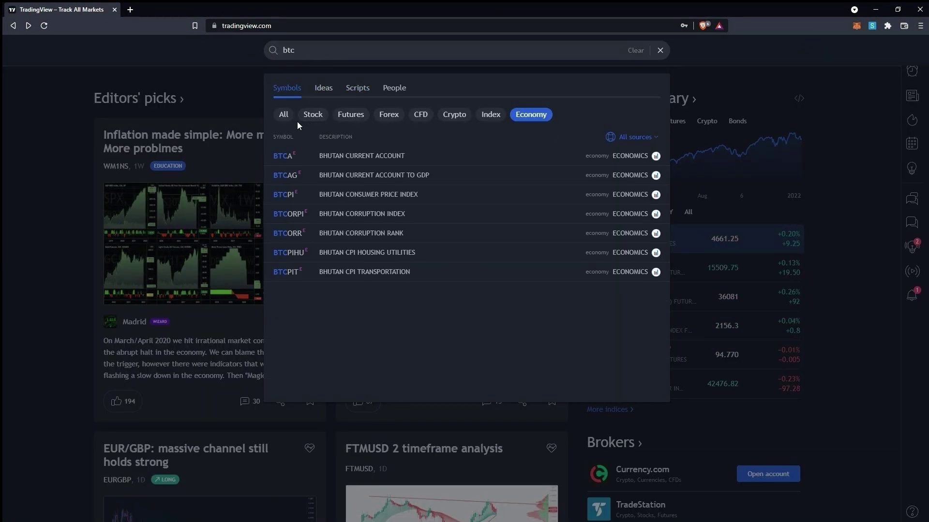
pyautogui.click(285, 115)
pyautogui.press('BackSpace')
pyautogui.press('BackSpace')
pyautogui.press('BackSpace')
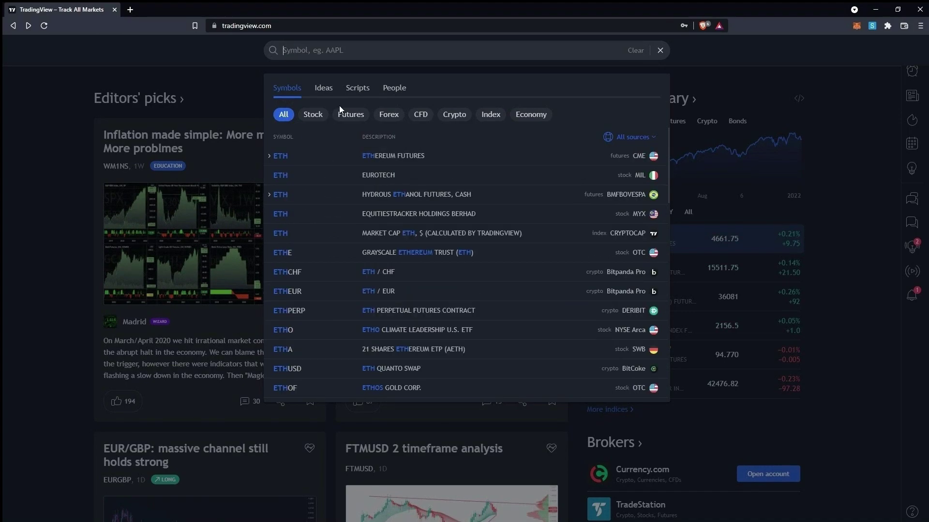
pyautogui.write('ethusd')
pyautogui.hotkey('ctrl', 'a')
pyautogui.write('dogeusd')
pyautogui.hotkey('ctrl', 'a')
pyautogui.press('BackSpace')
pyautogui.write('dollar')
pyautogui.hotkey('ctrl', 'a')
pyautogui.press('BackSpace')
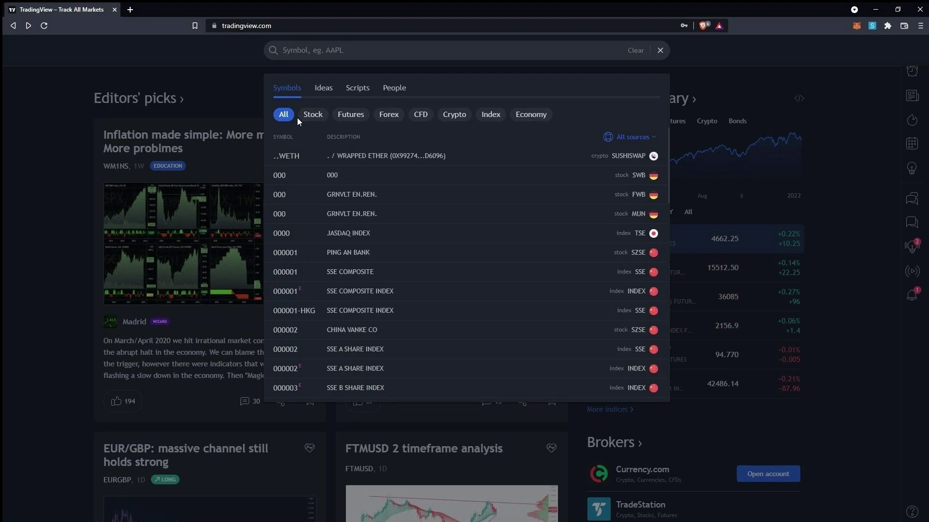
# - Try the Stocks, Futures, Forex, CFDs, Crypto, Indices and Economy filters, then close symbol search
pyautogui.click(313, 116)
pyautogui.click(351, 115)
pyautogui.click(389, 114)
pyautogui.click(420, 115)
pyautogui.click(454, 114)
pyautogui.click(490, 114)
pyautogui.click(531, 114)
pyautogui.click(660, 50)
pyautogui.click(660, 51)
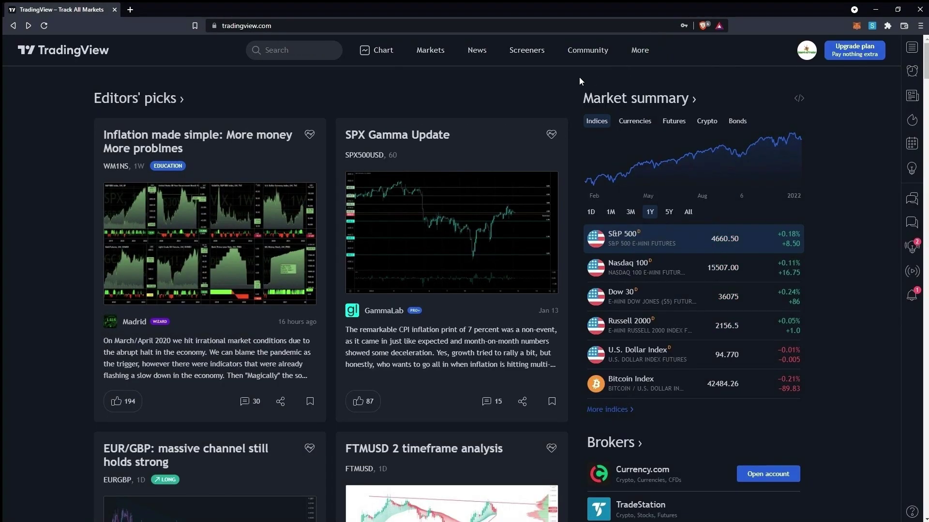
# - Go to the TradingView Desktop app page via More and scroll through it
pyautogui.moveTo(639, 50)
pyautogui.click(643, 158)
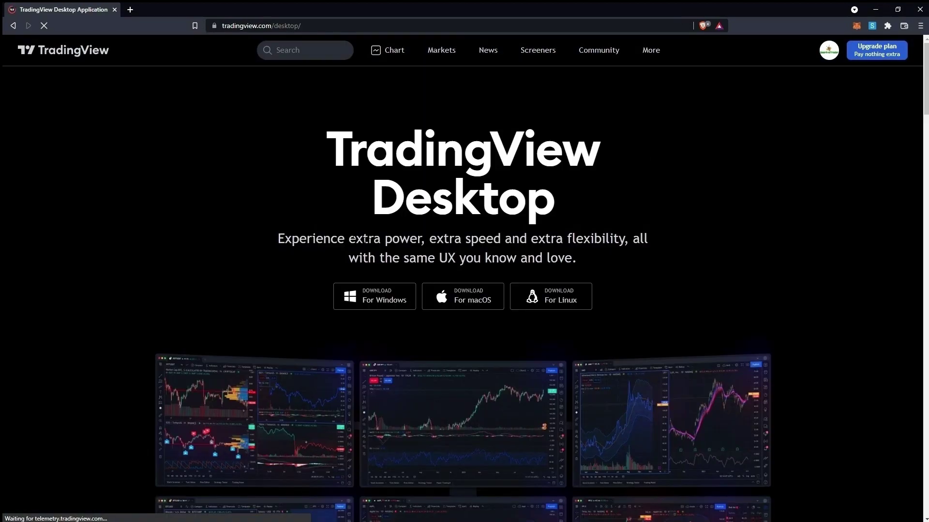
pyautogui.scroll(-10, 636, 277)
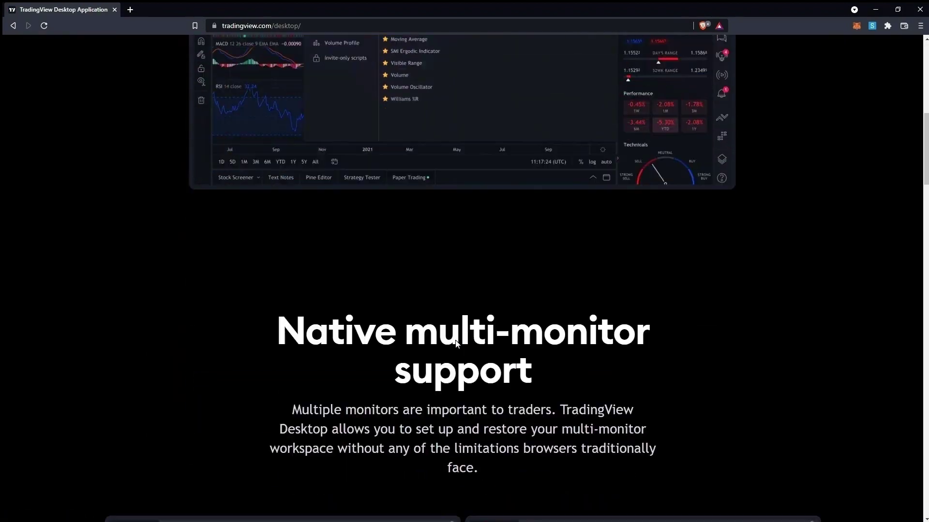
pyautogui.scroll(11, 455, 340)
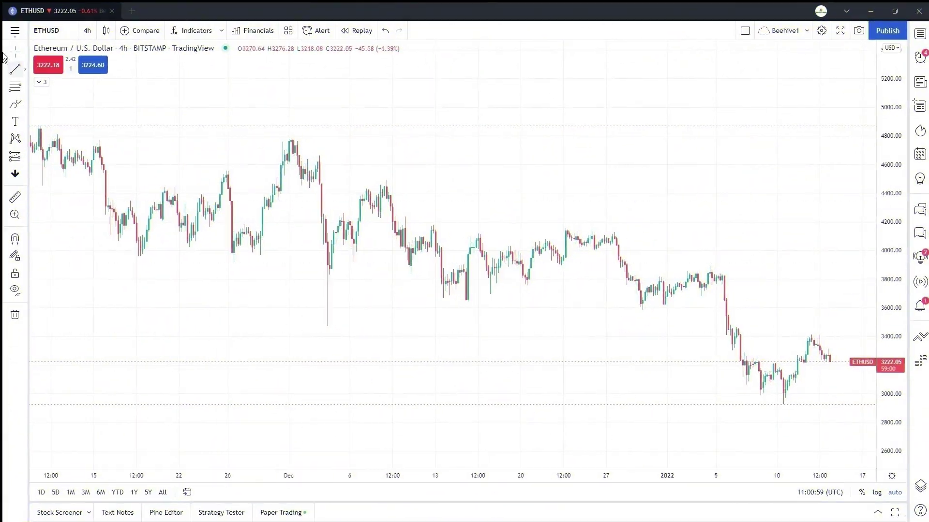
# - Switch TradingView Desktop to the dark colour theme
pyautogui.click(15, 30)
pyautogui.click(154, 275)
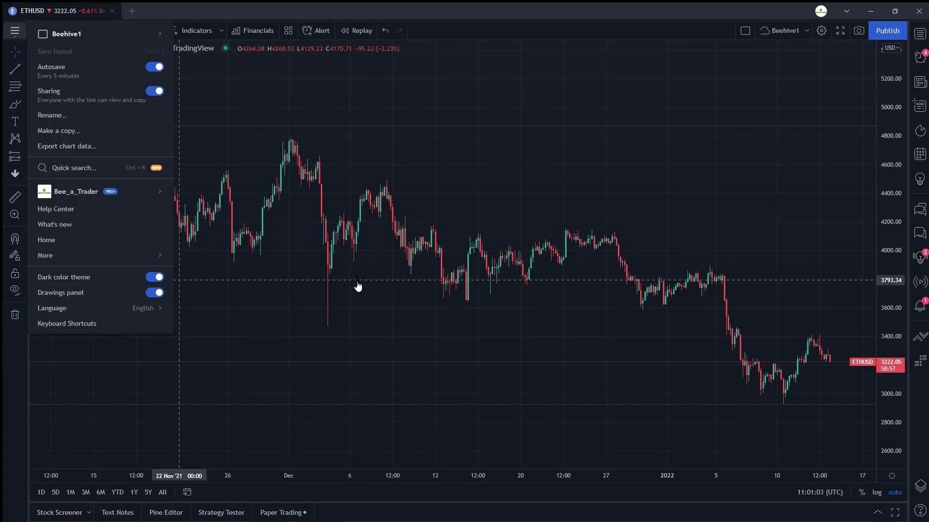
pyautogui.click(289, 294)
# - In Chart settings, make the chart background solid black
pyautogui.doubleClick(498, 244)
pyautogui.click(355, 191)
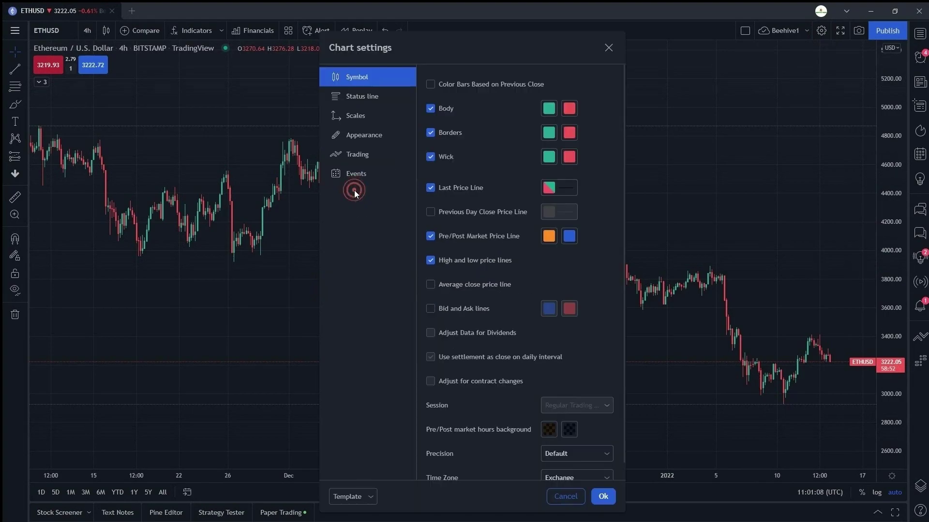
pyautogui.click(359, 134)
pyautogui.click(531, 88)
pyautogui.click(527, 101)
pyautogui.click(576, 84)
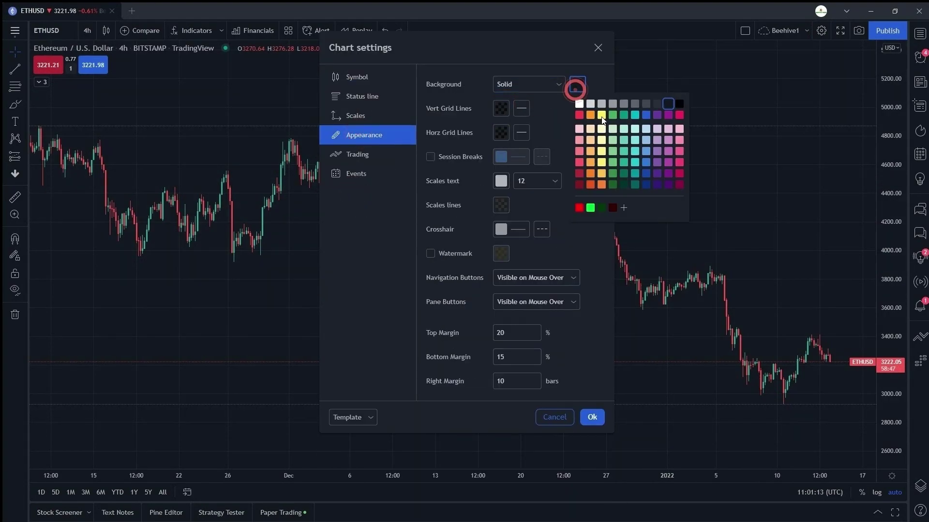
pyautogui.click(679, 104)
pyautogui.click(501, 108)
pyautogui.click(485, 166)
pyautogui.click(501, 133)
pyautogui.click(467, 177)
# - Colour the candle bodies, borders and wicks bright green for rising and red for falling
pyautogui.click(406, 80)
pyautogui.click(549, 108)
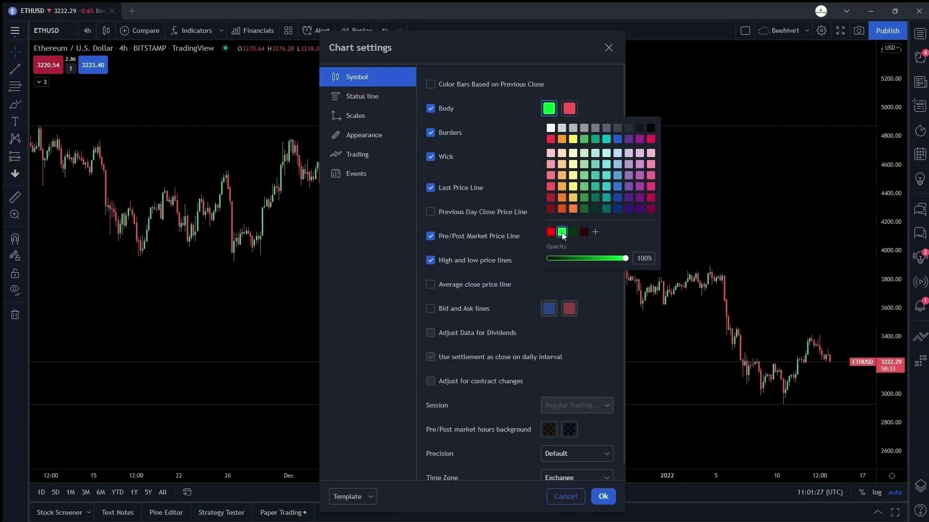
pyautogui.click(569, 107)
pyautogui.click(548, 132)
pyautogui.click(561, 257)
pyautogui.click(569, 132)
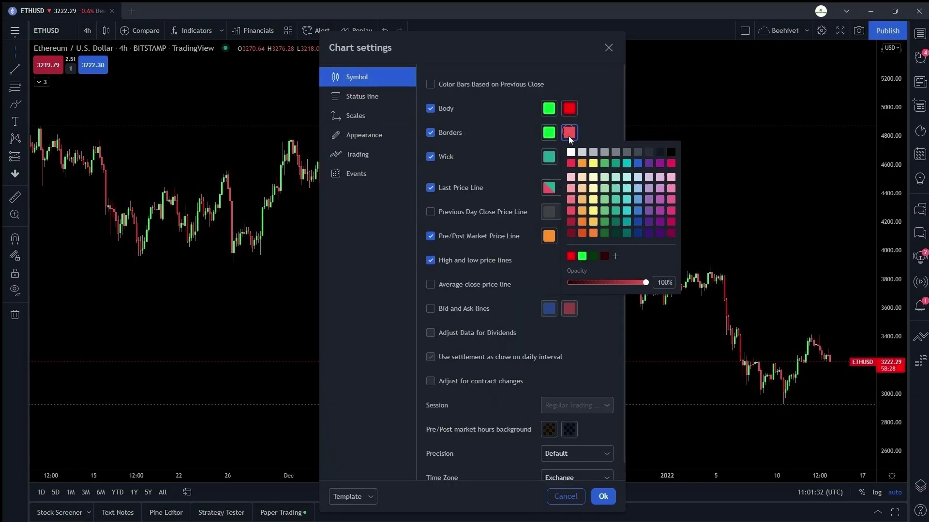
pyautogui.click(571, 256)
pyautogui.click(548, 157)
pyautogui.click(571, 157)
pyautogui.click(571, 279)
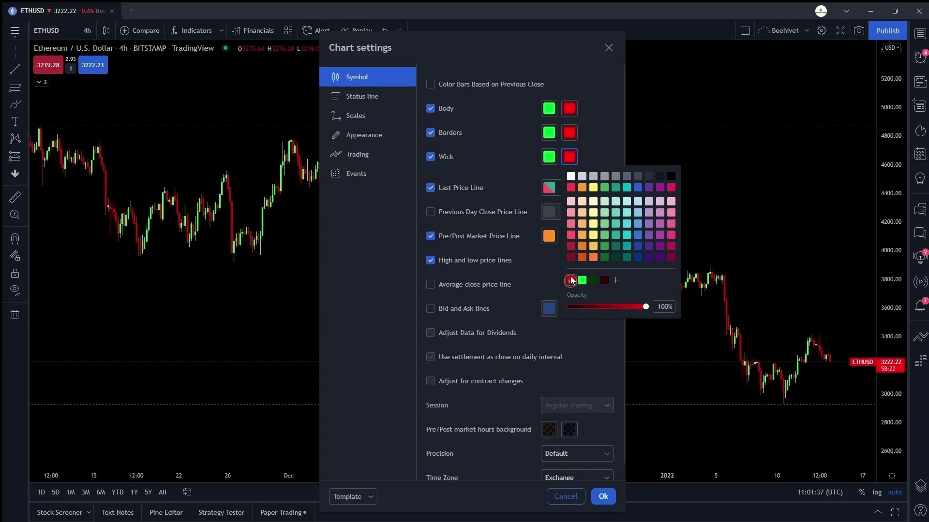
# - Turn on the symbol watermark and apply the chart settings with Ok
pyautogui.click(370, 138)
pyautogui.click(430, 258)
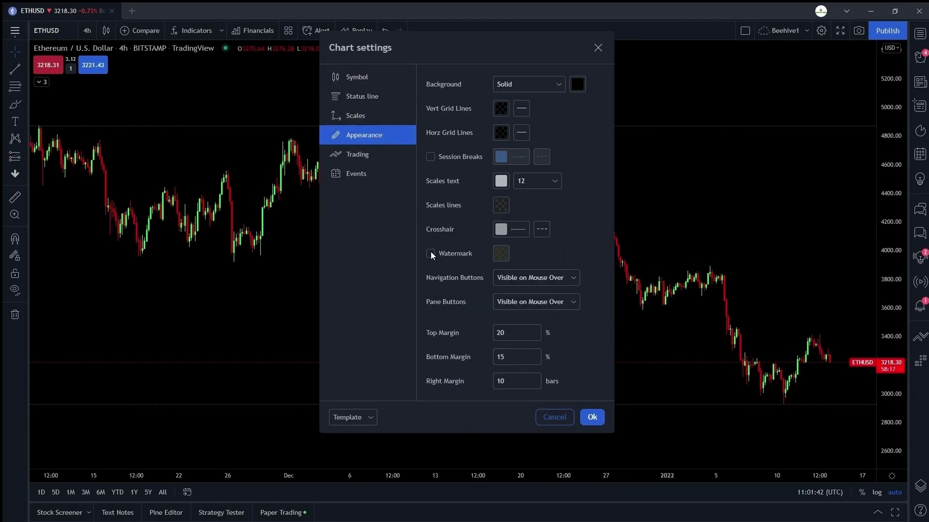
pyautogui.click(603, 496)
# - Open the help centre and browse the Trading category
pyautogui.click(919, 510)
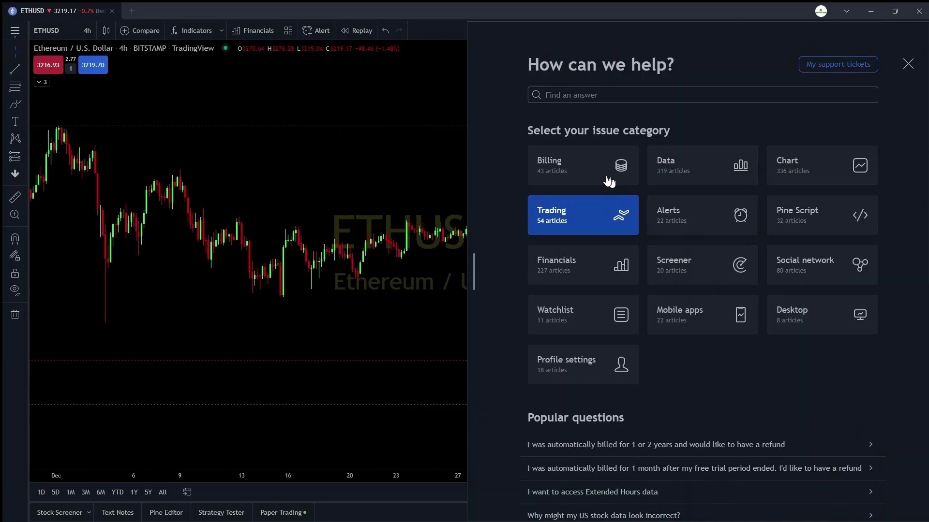
pyautogui.scroll(-8, 535, 267)
pyautogui.scroll(8, 535, 267)
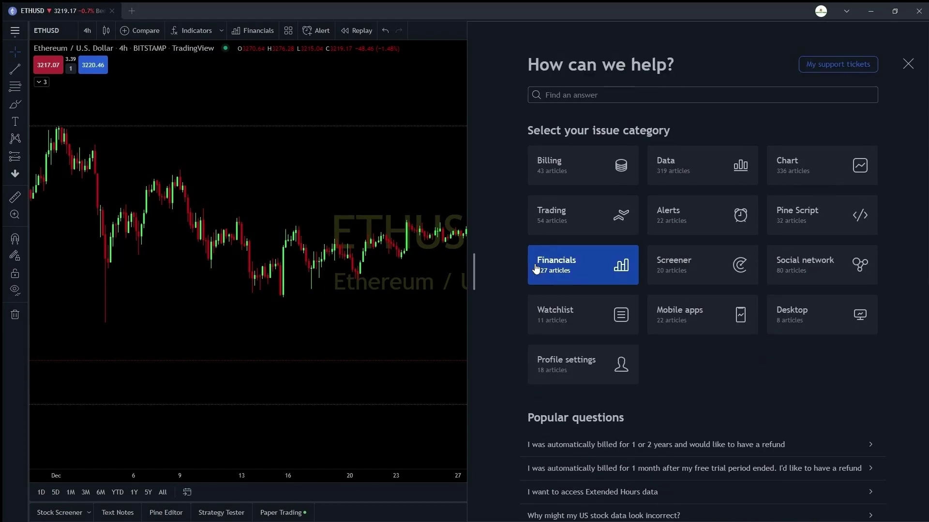
pyautogui.click(595, 227)
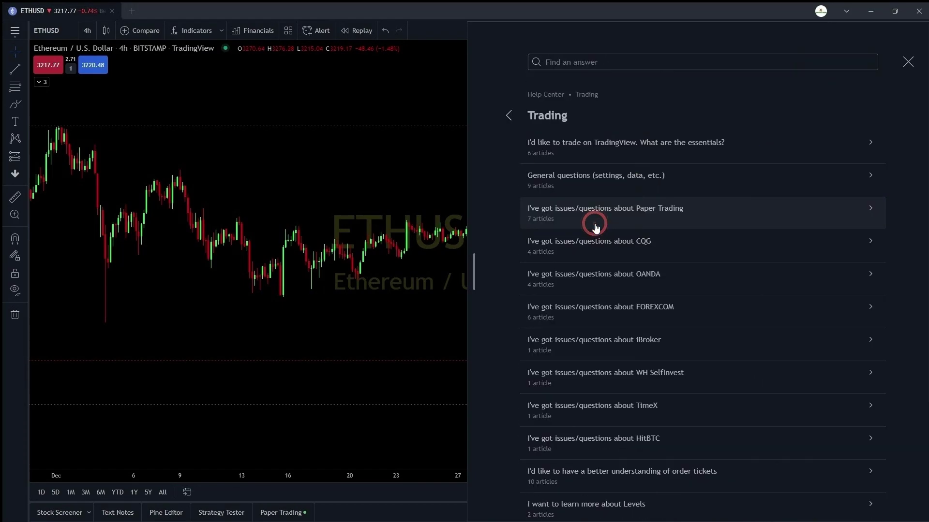
pyautogui.scroll(-4, 568, 242)
pyautogui.scroll(4, 595, 251)
pyautogui.click(508, 115)
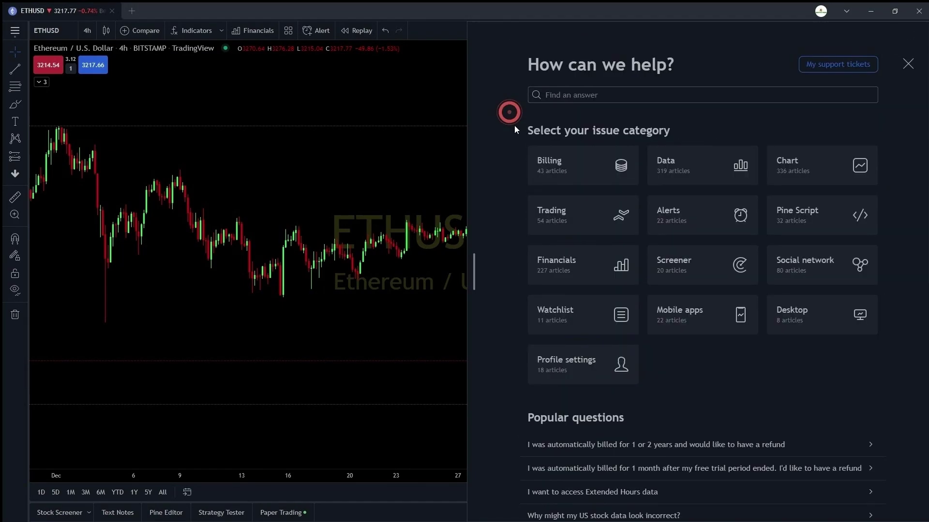
# - Browse the Pine Script, Data, Financials and Free user FAQs help categories
pyautogui.click(784, 218)
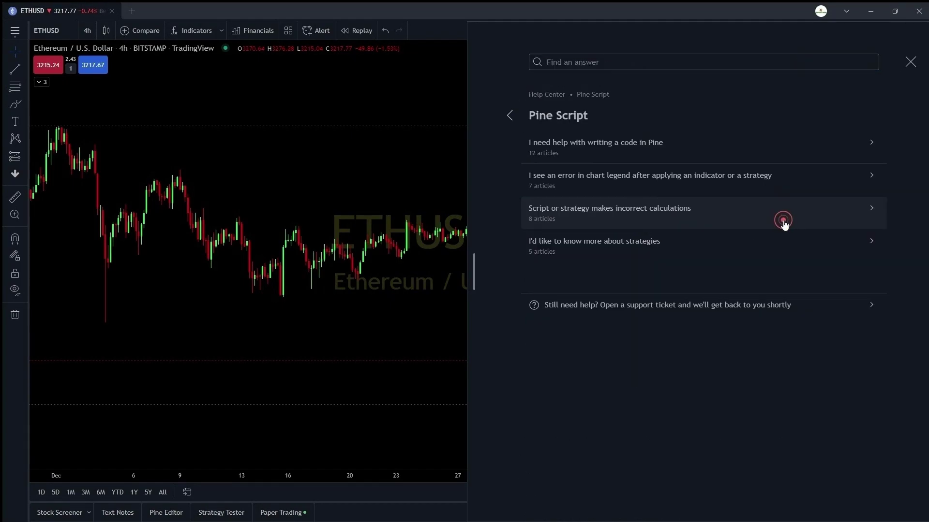
pyautogui.click(510, 118)
pyautogui.click(674, 182)
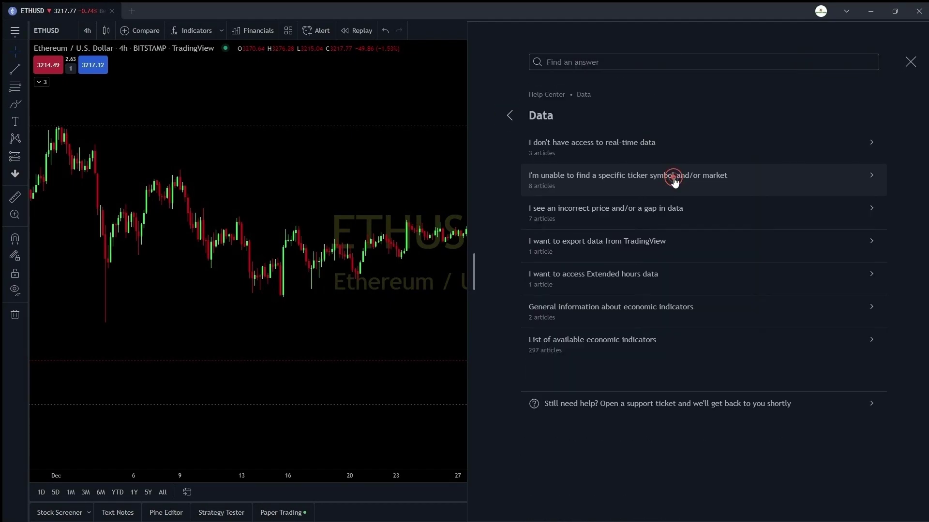
pyautogui.click(508, 115)
pyautogui.click(553, 261)
pyautogui.click(509, 115)
pyautogui.scroll(-3, 587, 351)
pyautogui.scroll(-3, 533, 307)
pyautogui.click(572, 312)
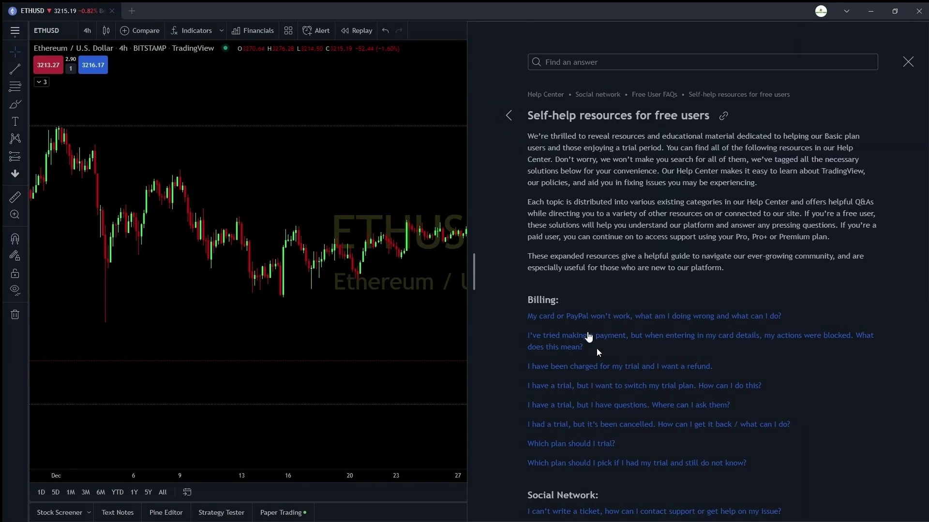
pyautogui.click(542, 95)
pyautogui.click(907, 64)
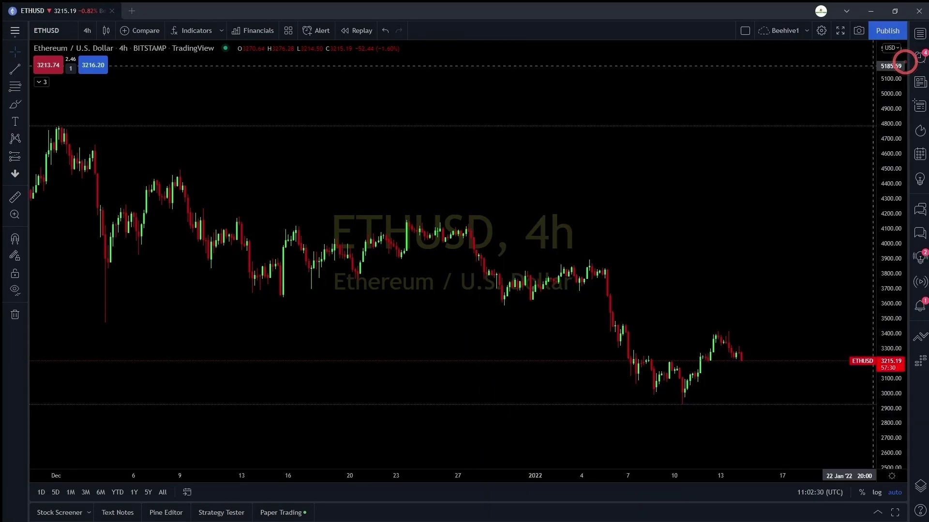
pyautogui.click(15, 31)
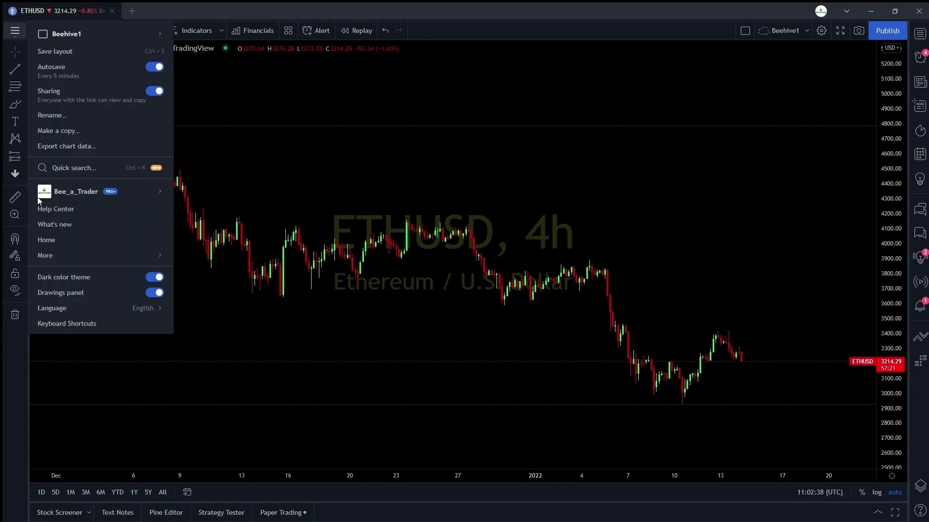
pyautogui.click(76, 323)
pyautogui.click(634, 148)
pyautogui.scroll(-20, 621, 212)
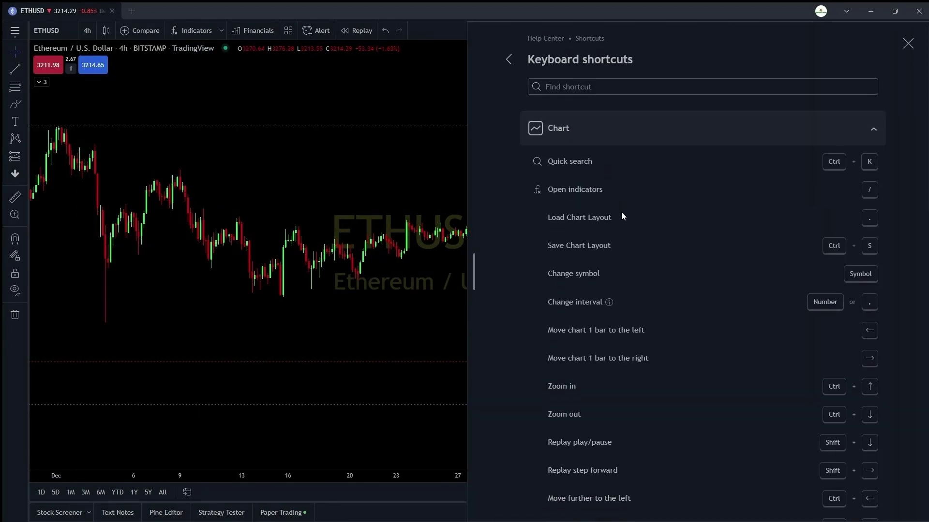
pyautogui.click(603, 324)
pyautogui.scroll(-12, 604, 318)
pyautogui.scroll(-2, 605, 318)
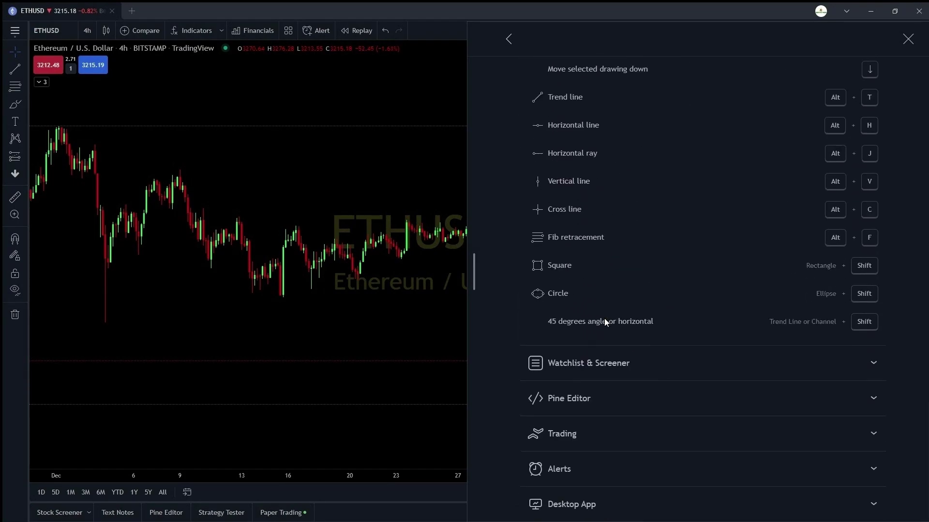
pyautogui.click(605, 360)
pyautogui.scroll(-4, 605, 370)
pyautogui.click(601, 403)
pyautogui.scroll(-20, 590, 426)
pyautogui.click(588, 428)
pyautogui.scroll(-6, 588, 428)
pyautogui.click(610, 471)
pyautogui.scroll(-10, 609, 465)
pyautogui.click(610, 503)
pyautogui.scroll(-6, 605, 474)
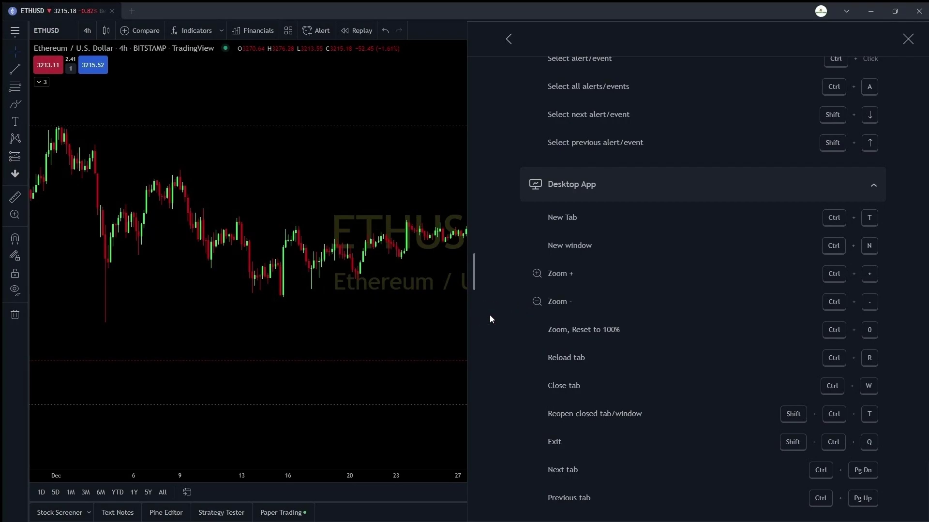
pyautogui.click(507, 40)
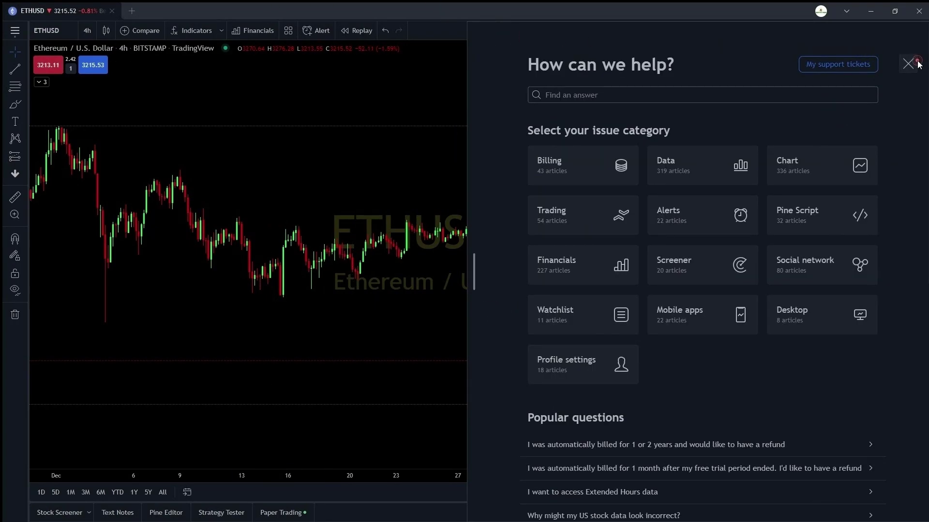
pyautogui.click(908, 63)
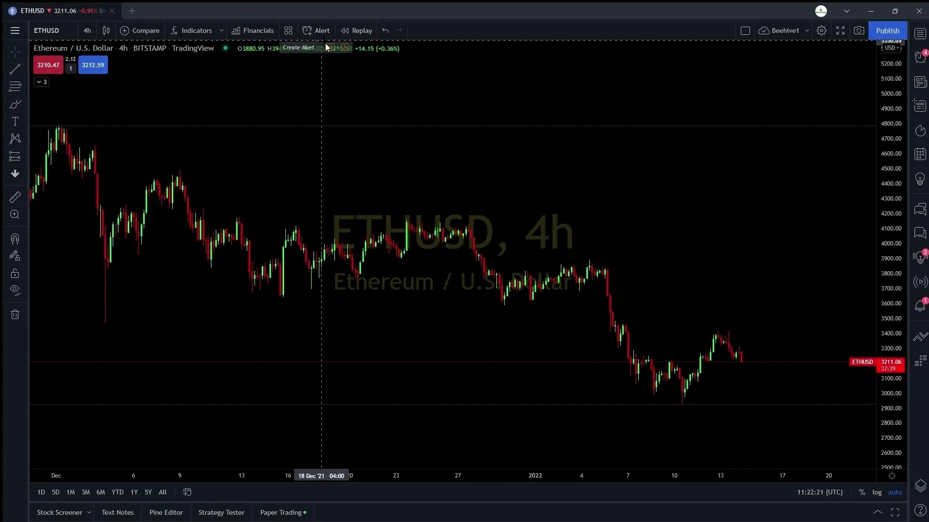
# - Choose Trend Line from the Lines tools and draw a first trend line
pyautogui.click(25, 87)
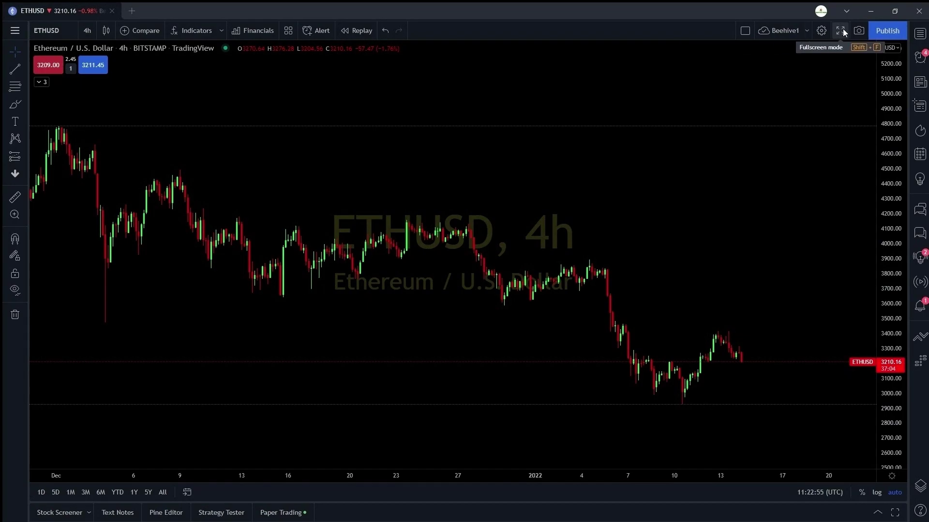
pyautogui.click(858, 30)
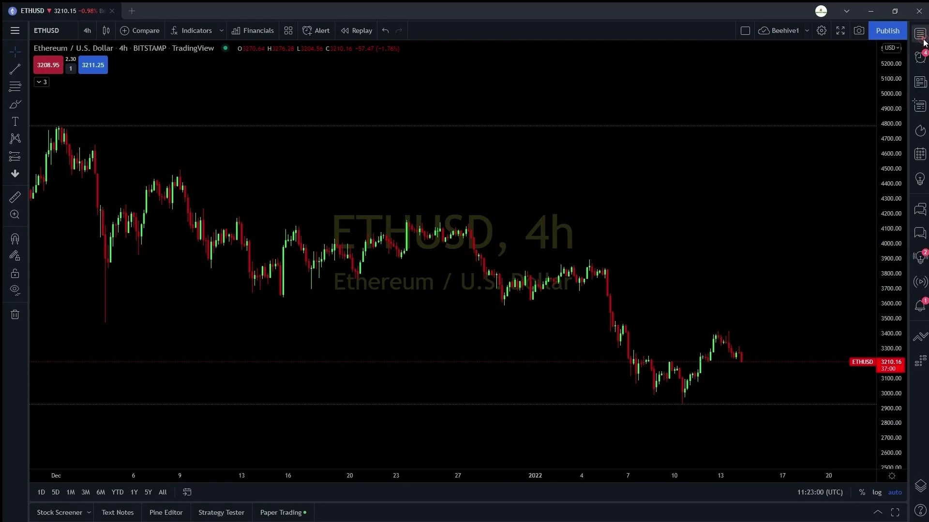
pyautogui.click(920, 33)
pyautogui.click(25, 70)
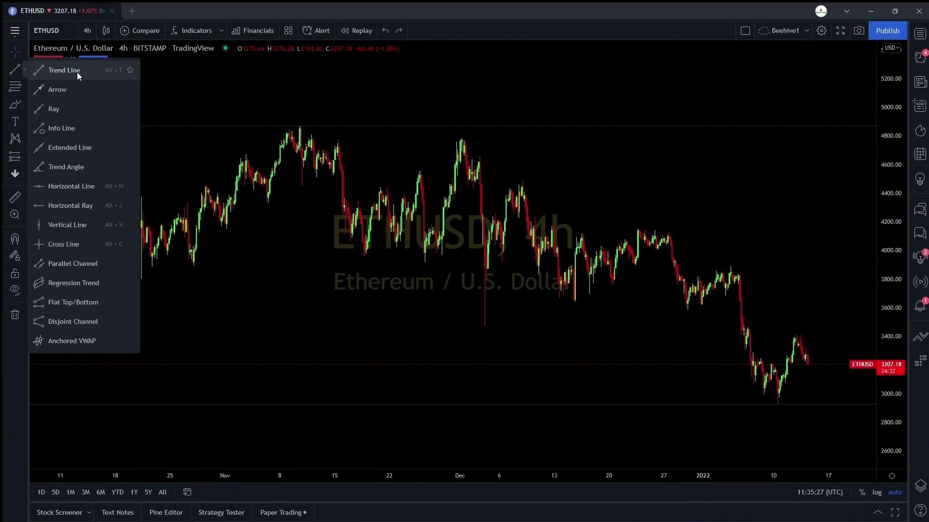
pyautogui.click(111, 77)
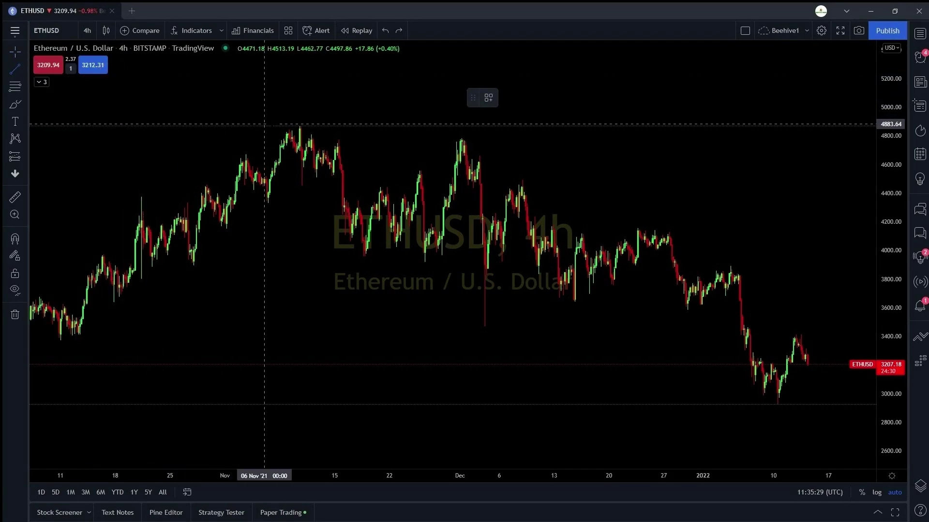
pyautogui.click(287, 104)
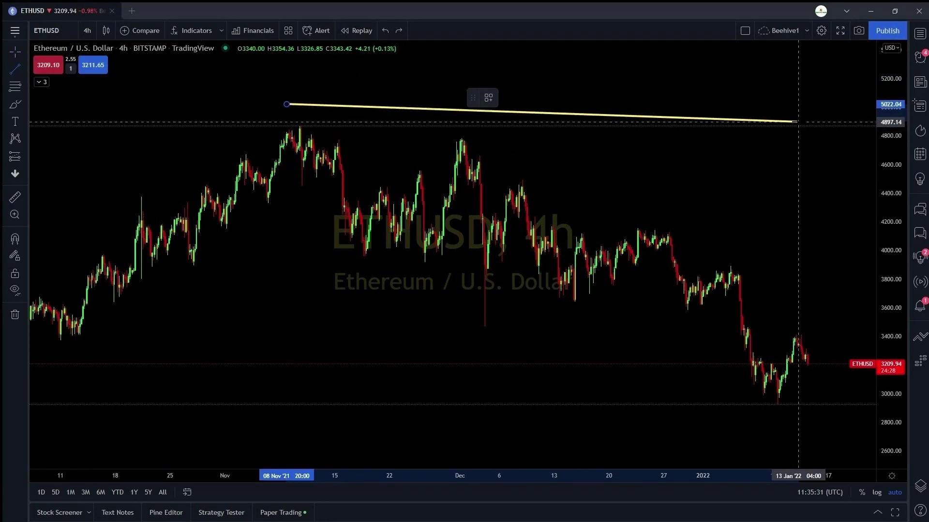
pyautogui.click(806, 117)
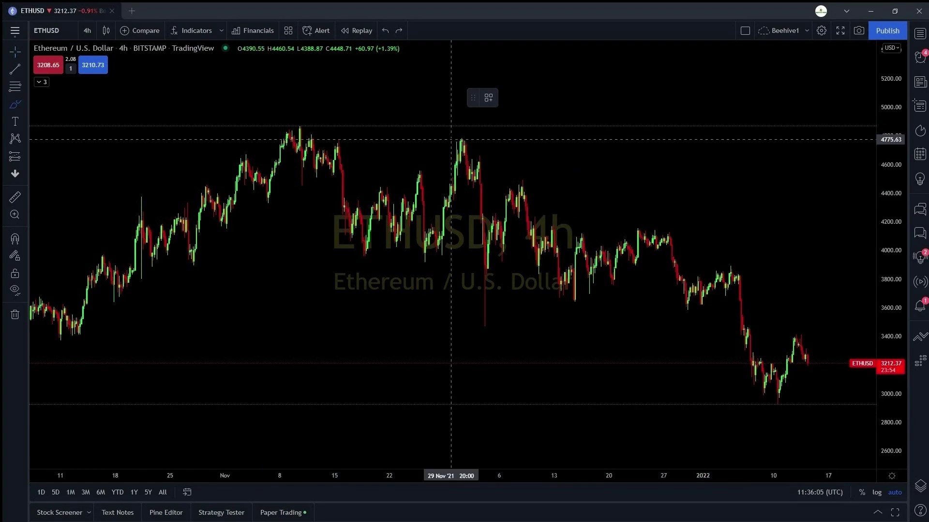
# - Circle the swing highs and draw a resistance trend line across the circled peaks
pyautogui.click(453, 135)
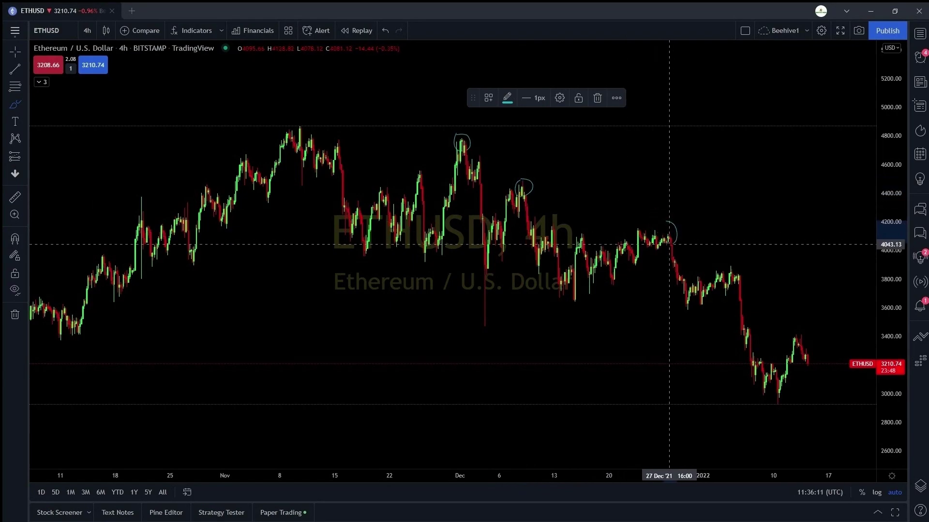
pyautogui.moveTo(660, 226); pyautogui.dragTo(668, 219)
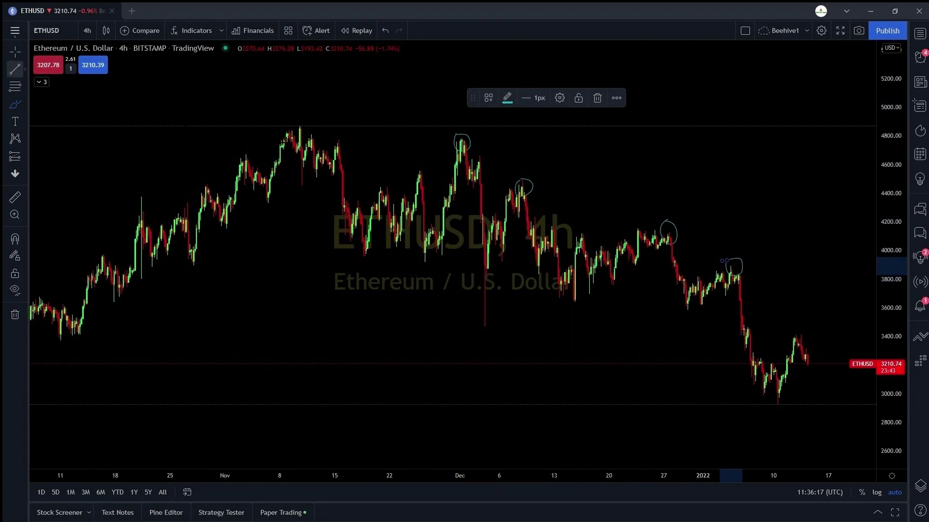
pyautogui.click(20, 70)
pyautogui.click(432, 132)
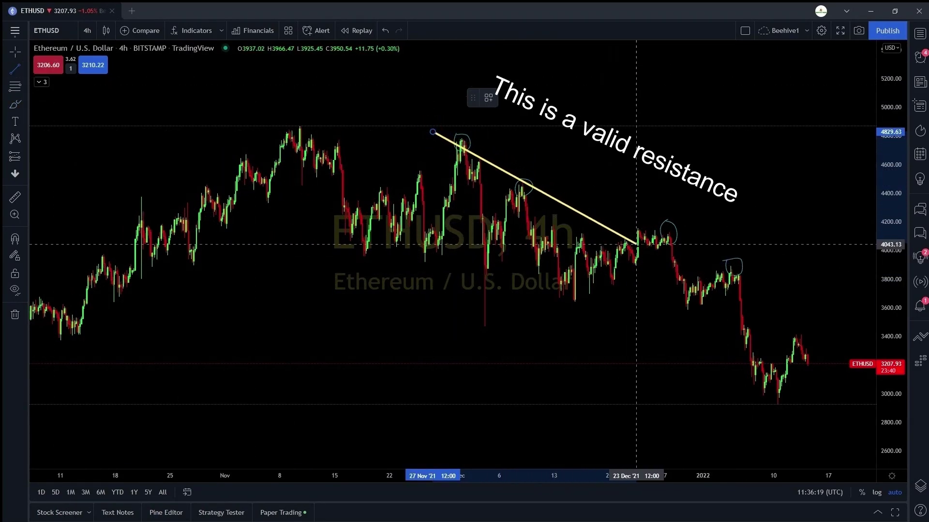
pyautogui.click(793, 297)
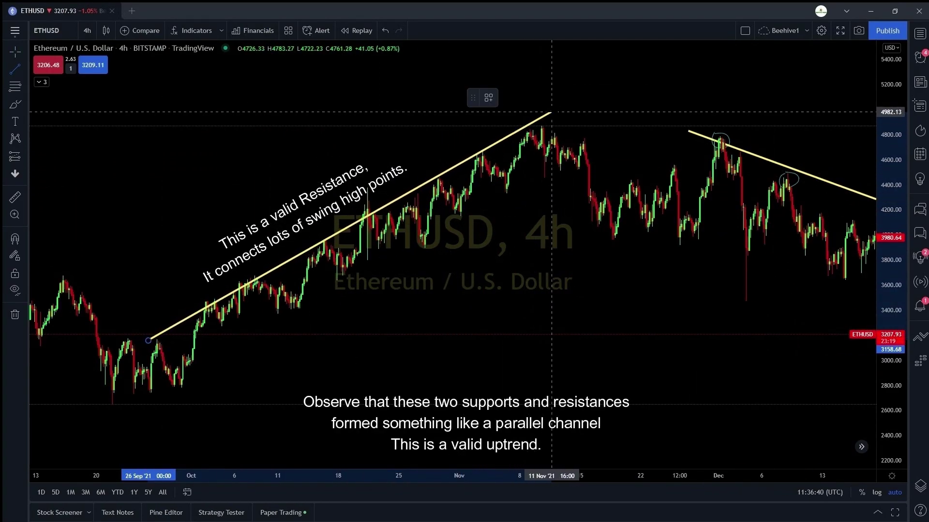
pyautogui.click(178, 390)
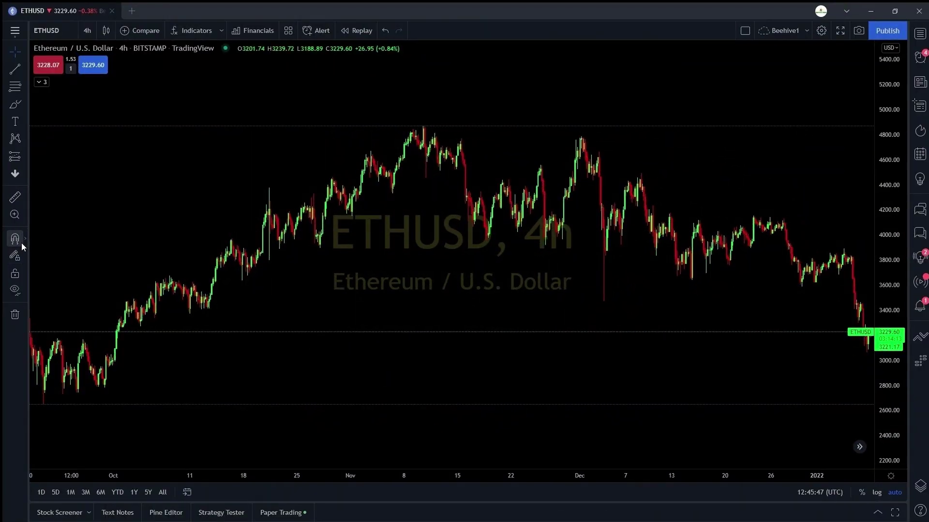
# - Turn on magnet mode and read its help article
pyautogui.click(14, 242)
pyautogui.click(24, 240)
pyautogui.click(60, 450)
pyautogui.scroll(-10, 597, 181)
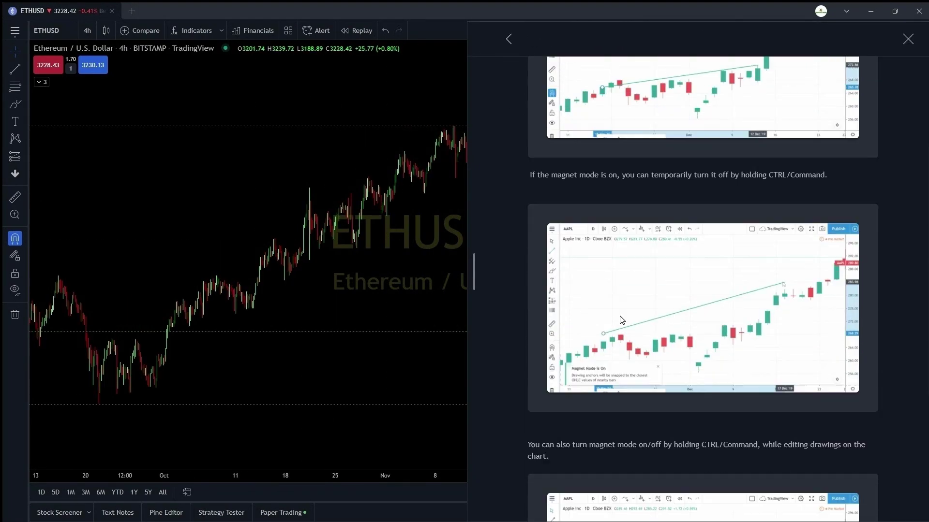
pyautogui.click(908, 61)
pyautogui.click(25, 240)
# - Draw a trend line from the November 10 high to the December 1 high, extending it past December
pyautogui.click(24, 70)
pyautogui.click(48, 69)
pyautogui.click(452, 127)
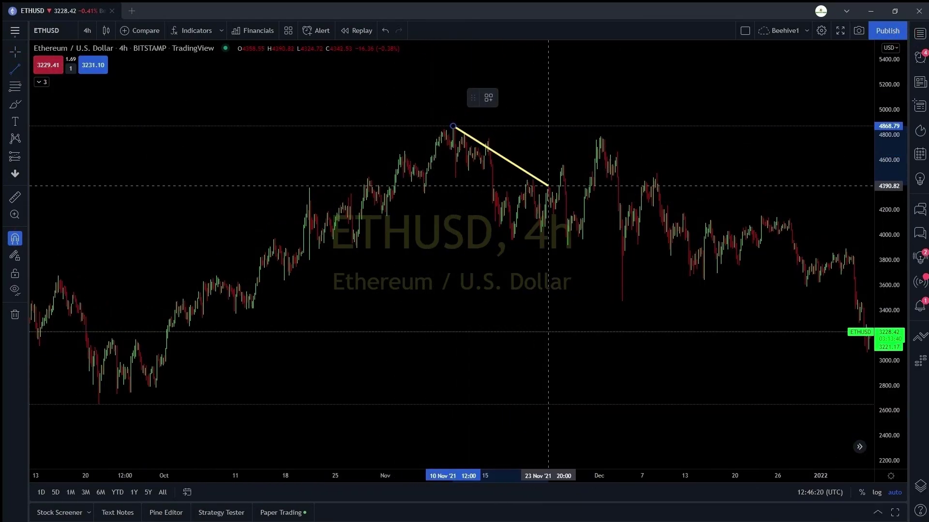
pyautogui.click(601, 138)
pyautogui.click(24, 240)
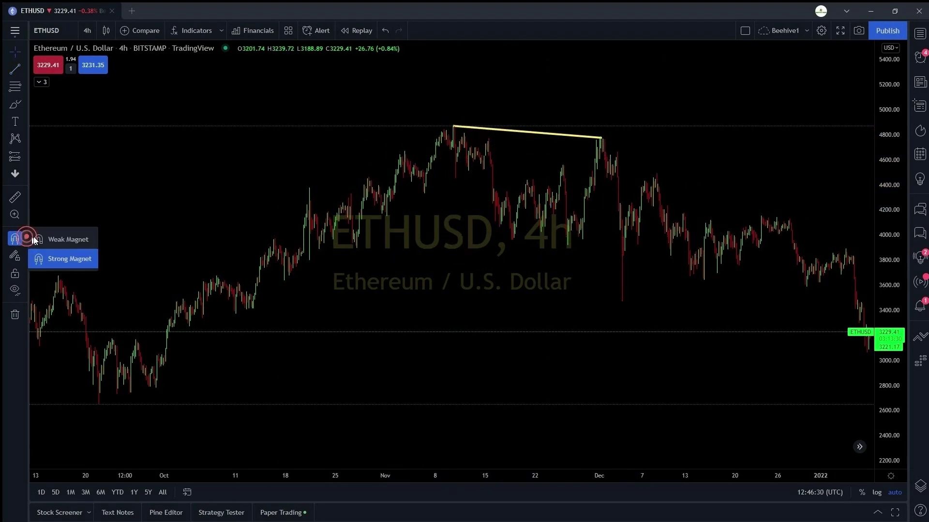
pyautogui.click(39, 241)
pyautogui.moveTo(602, 139); pyautogui.dragTo(684, 144)
# - Draw test trend lines from the November high and late September, then undo and delete them
pyautogui.click(14, 238)
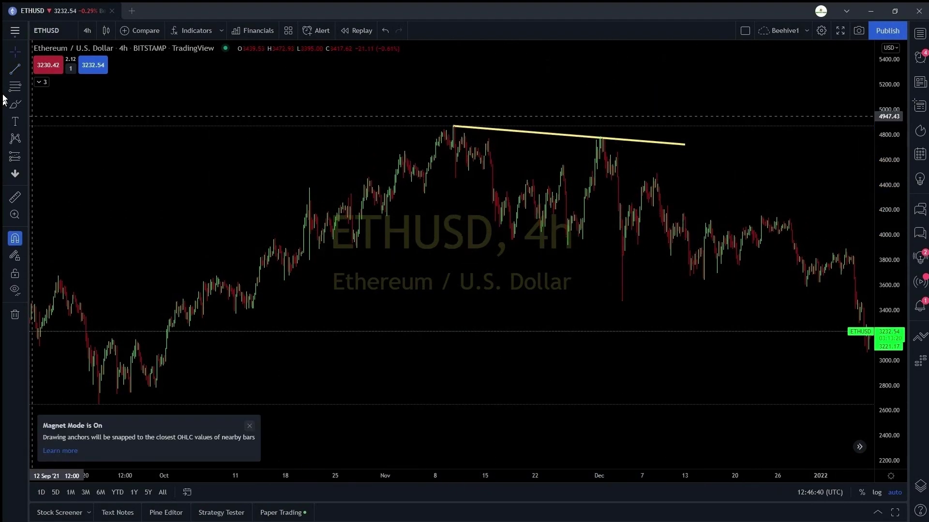
pyautogui.moveTo(423, 177); pyautogui.dragTo(492, 159)
pyautogui.hotkey('ctrl', 'z')
pyautogui.hotkey('ctrl', 'z')
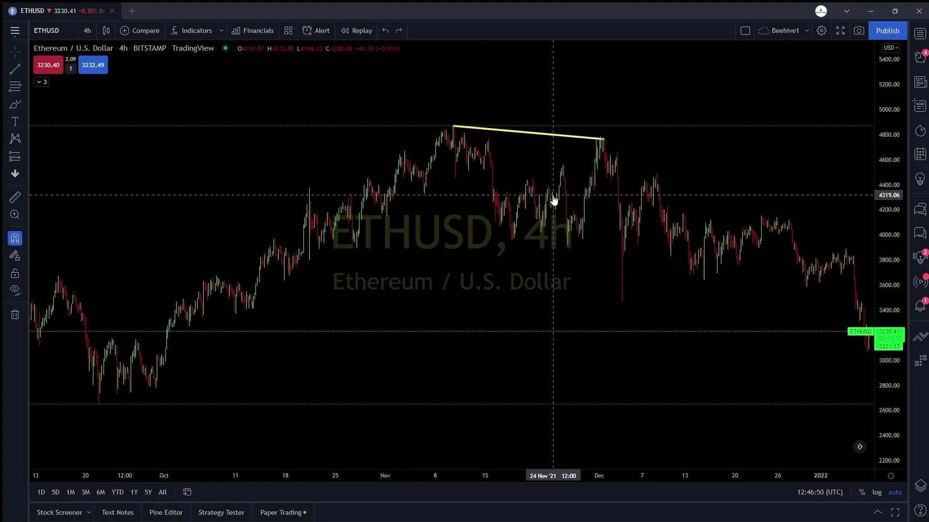
pyautogui.click(602, 140)
pyautogui.press('Delete')
pyautogui.moveTo(452, 129)
pyautogui.mouseDown()
pyautogui.moveTo(307, 187)
pyautogui.moveTo(161, 306)
pyautogui.mouseUp()
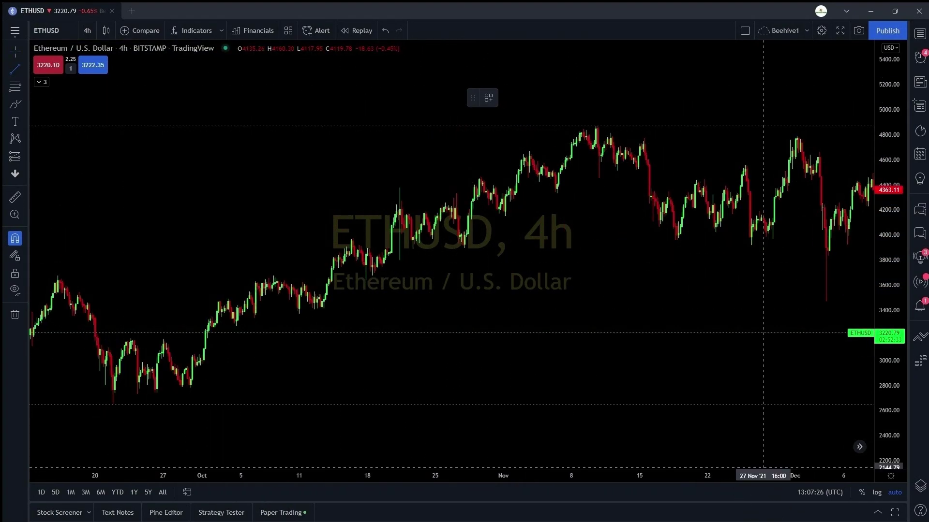
pyautogui.moveTo(158, 225)
pyautogui.mouseDown()
pyautogui.moveTo(393, 208)
pyautogui.moveTo(542, 173)
pyautogui.moveTo(607, 199)
pyautogui.mouseUp()
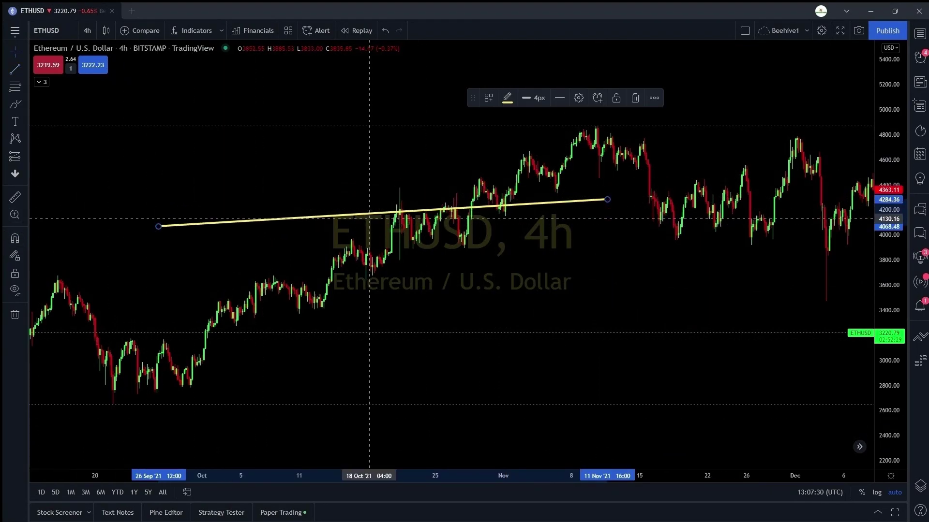
pyautogui.hotkey('ctrl', 'z')
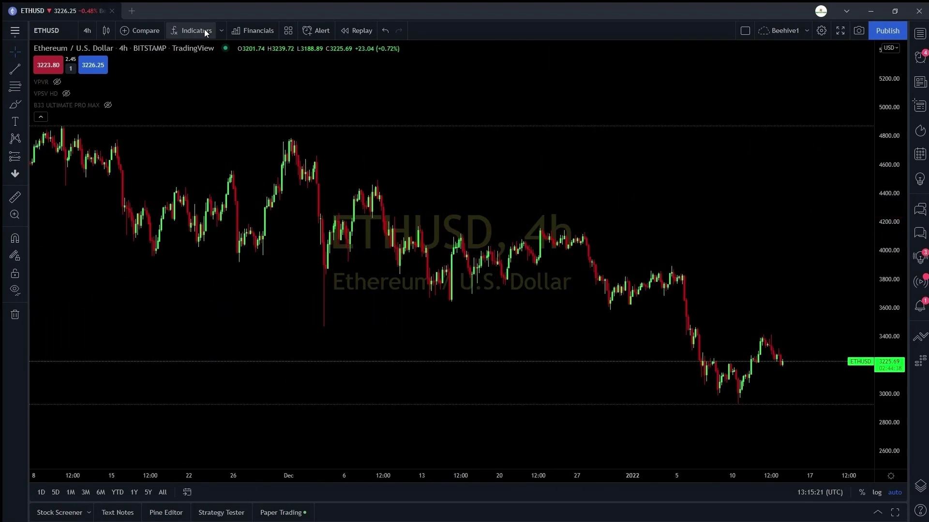
# - Browse the My scripts, Technical, Strategies, Volume profile and Candlestick patterns lists in Indicators & Strategies
pyautogui.click(203, 31)
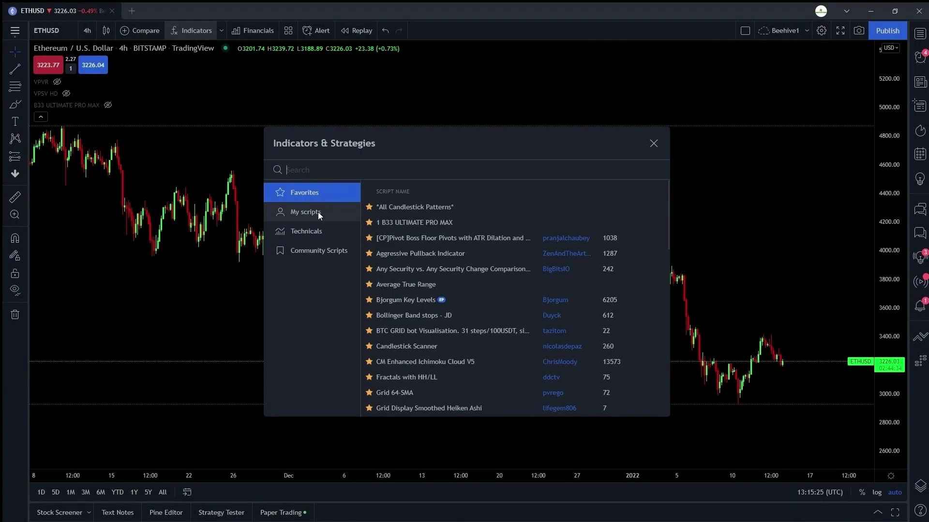
pyautogui.click(318, 212)
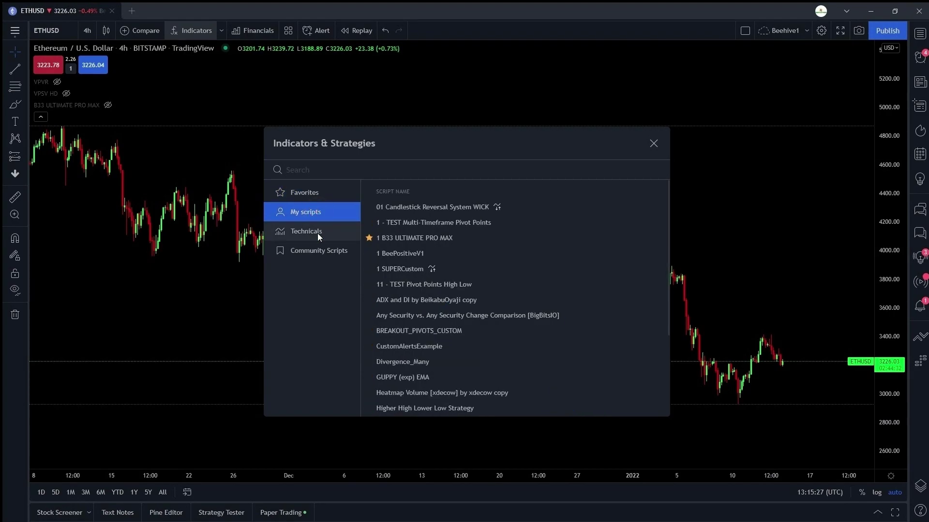
pyautogui.click(317, 233)
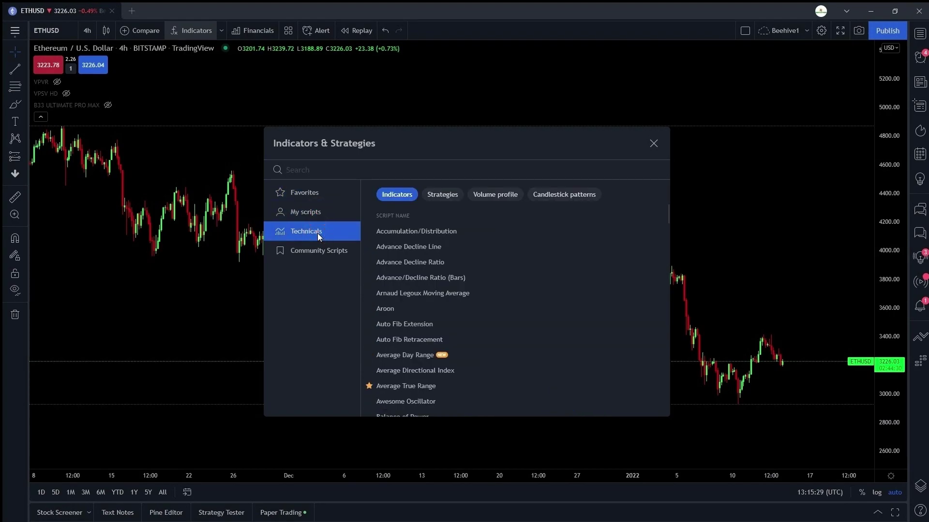
pyautogui.scroll(-3, 399, 332)
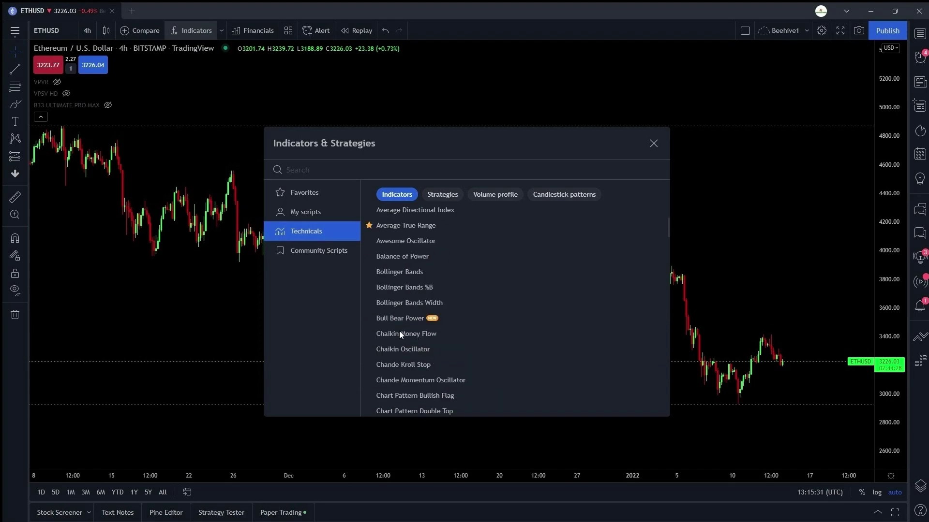
pyautogui.scroll(-15, 399, 331)
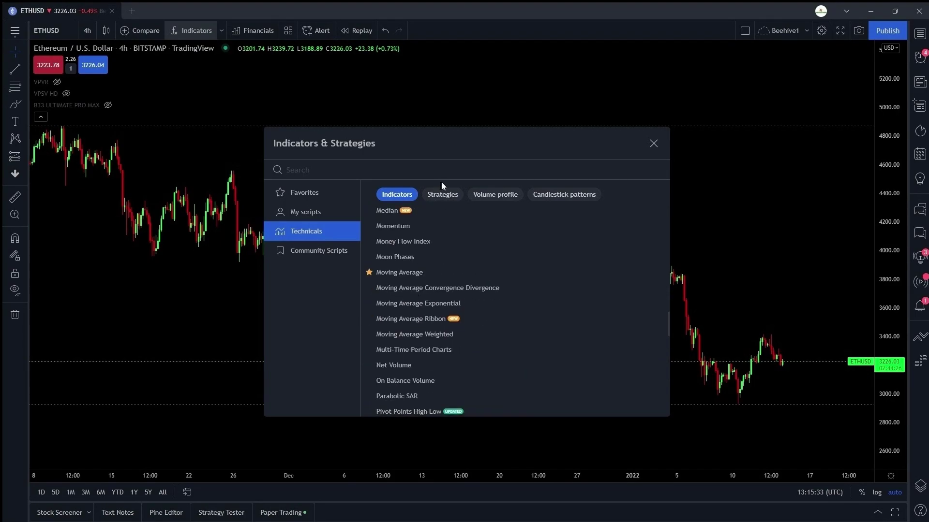
pyautogui.click(446, 194)
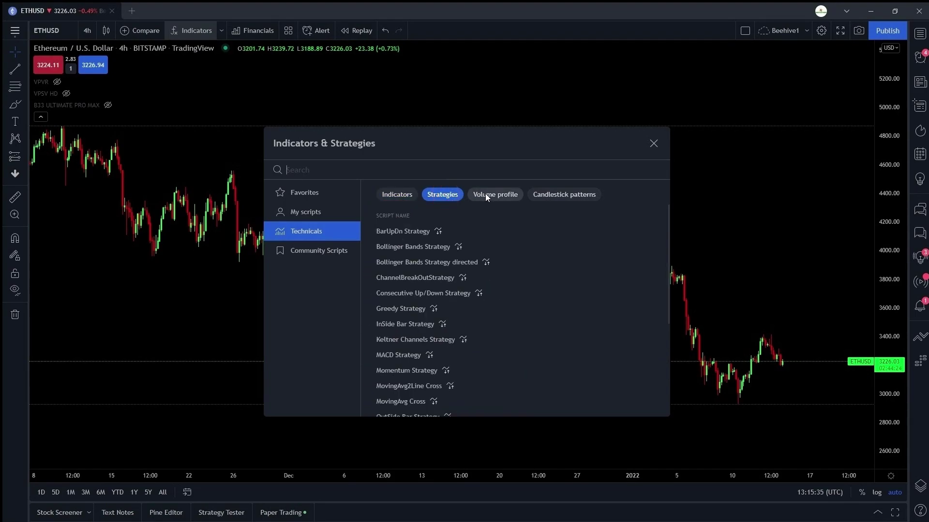
pyautogui.click(485, 195)
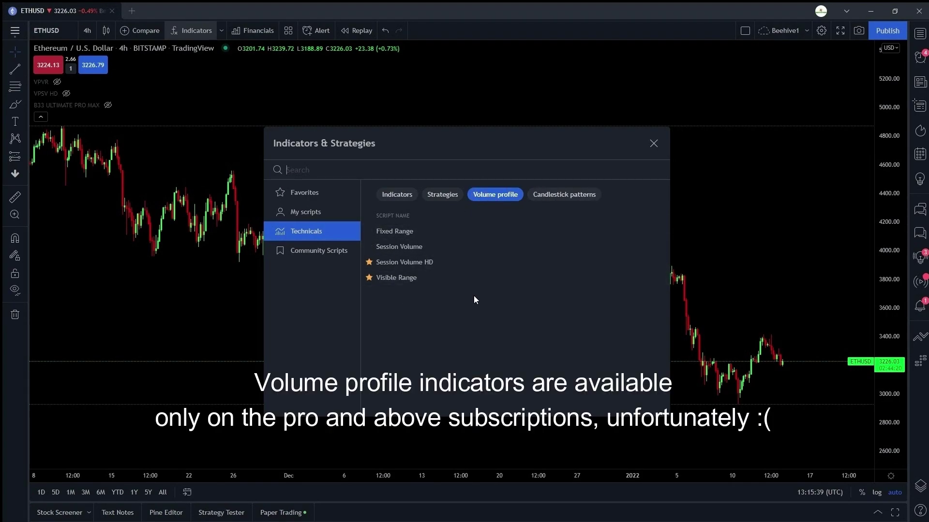
pyautogui.click(555, 193)
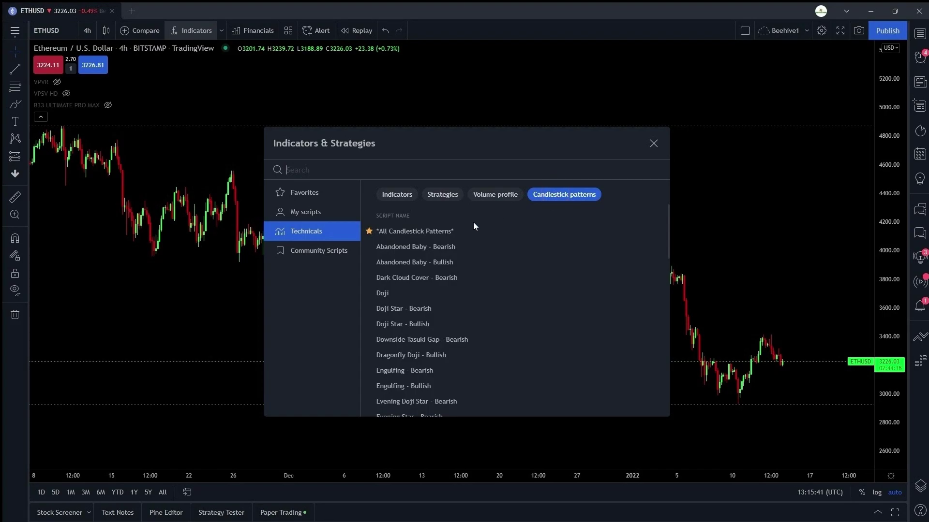
# - Browse Community Scripts by top, trending and editors' picks, then search the library for 'retail in'
pyautogui.click(332, 253)
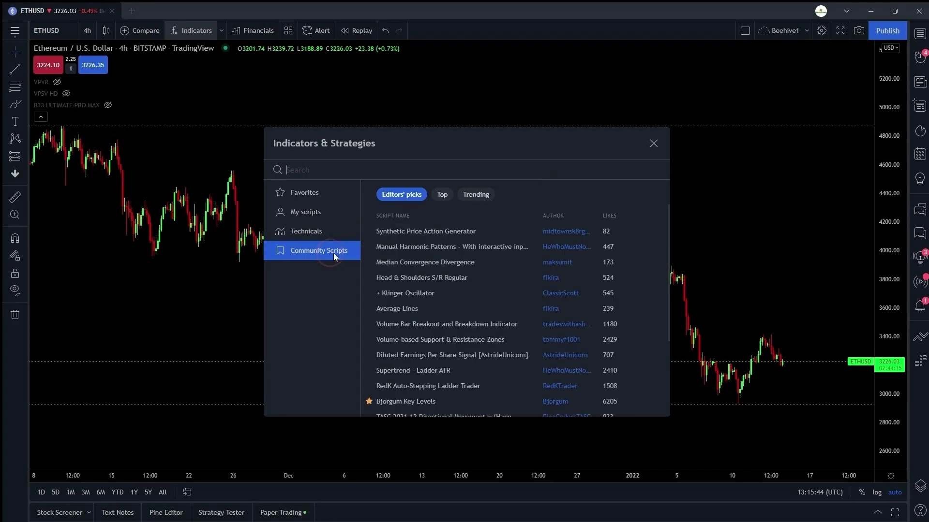
pyautogui.click(441, 195)
pyautogui.click(480, 195)
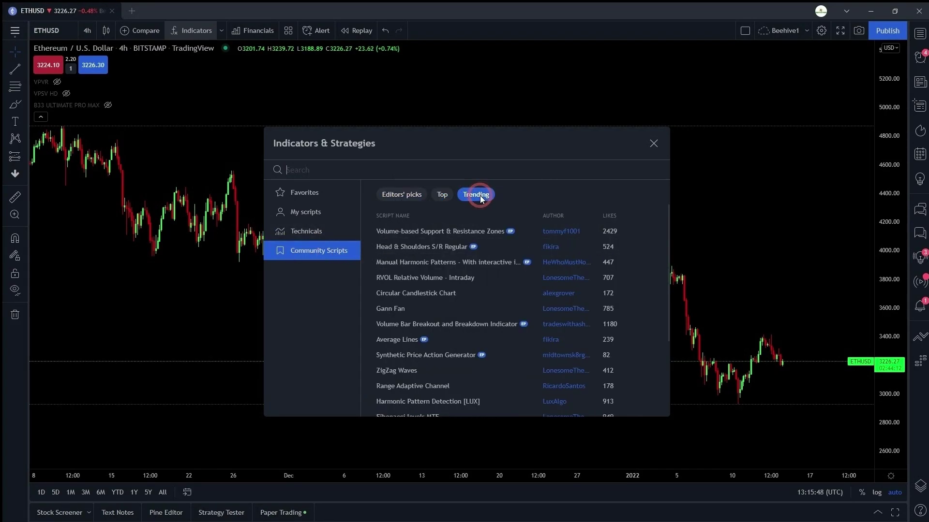
pyautogui.click(412, 197)
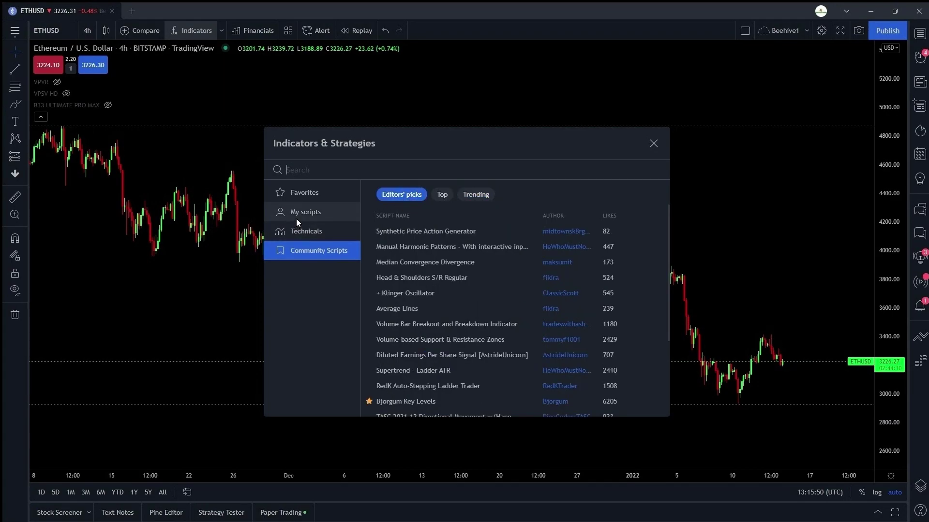
pyautogui.click(308, 195)
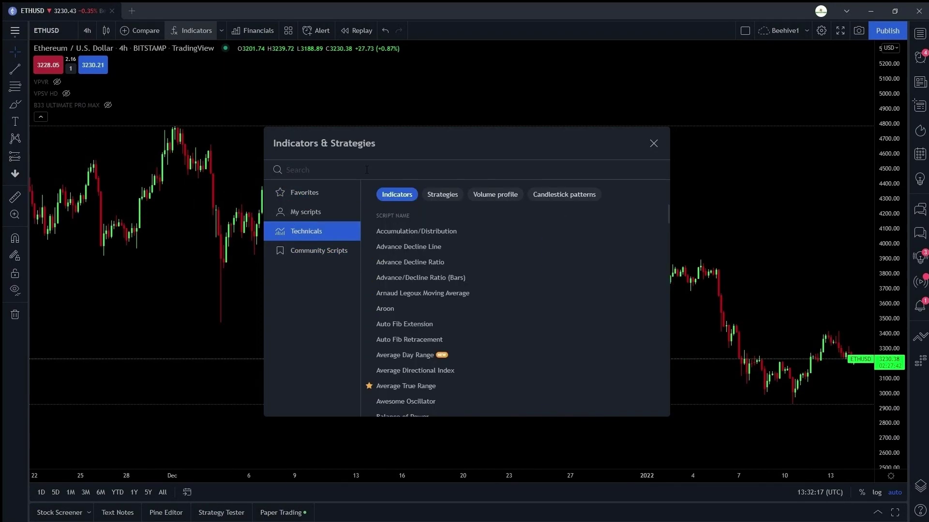
pyautogui.click(367, 169)
pyautogui.write('retail in')
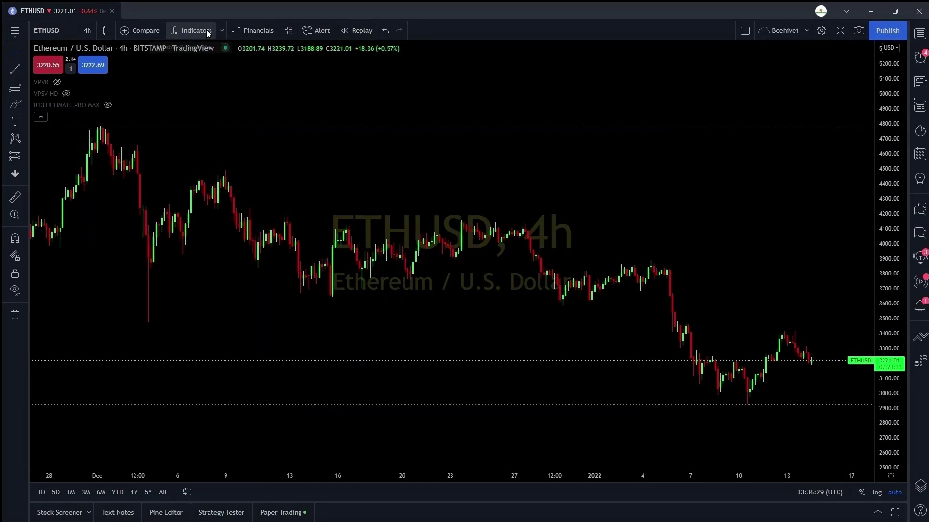
# - Add a Moving Average and the Relative Strength Index to the ETHUSD chart
pyautogui.click(192, 31)
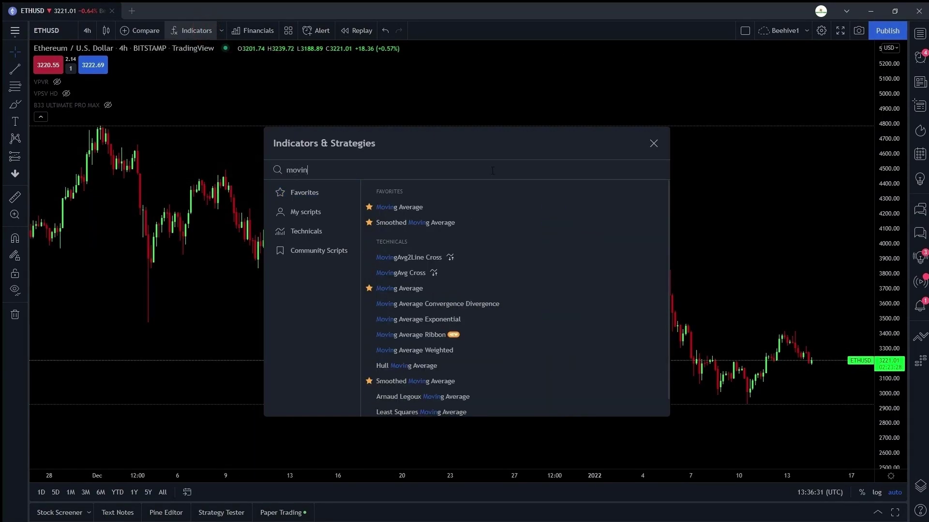
pyautogui.write('g')
pyautogui.click(411, 207)
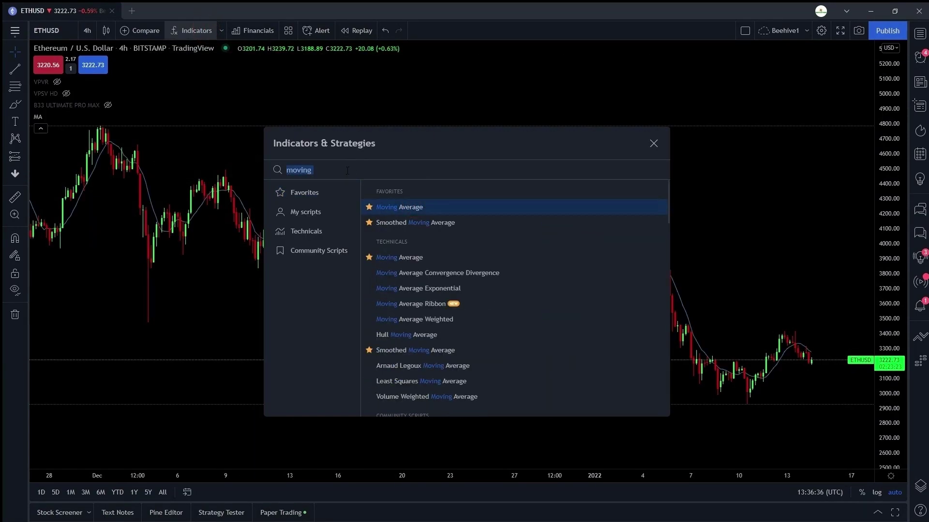
pyautogui.write('rsi')
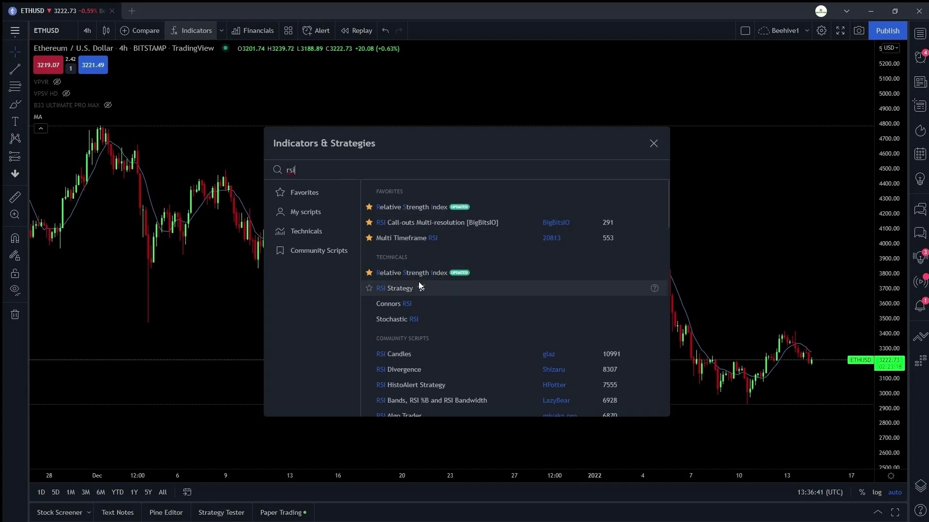
pyautogui.click(422, 274)
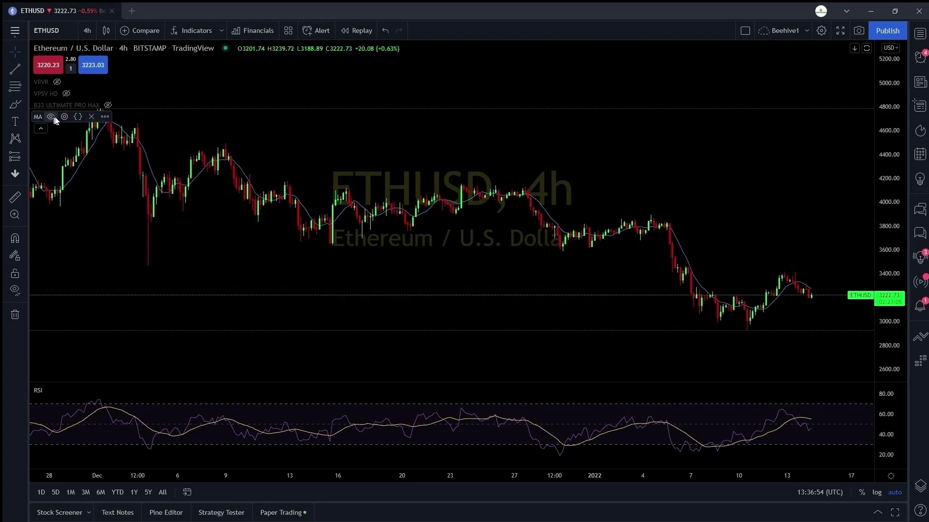
# - Keep the MA on the chart timeframe and set its length to 11
pyautogui.click(63, 117)
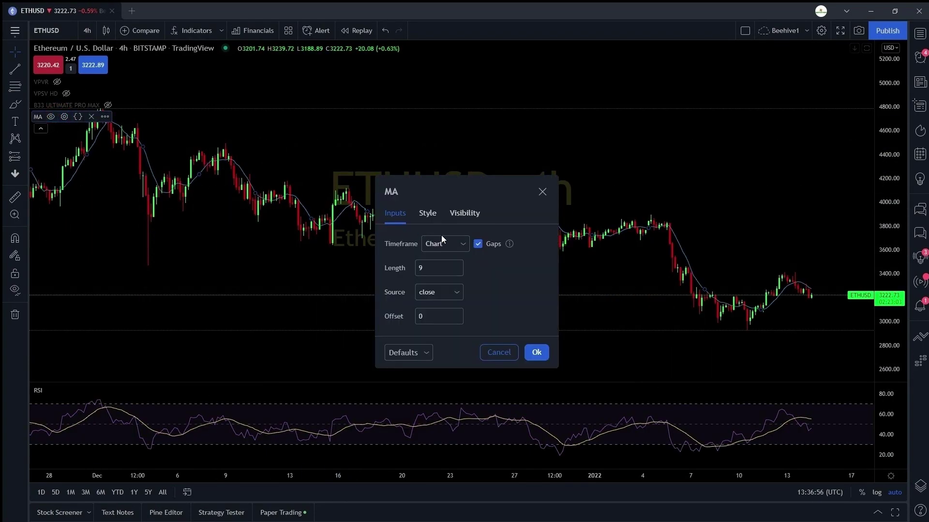
pyautogui.click(453, 240)
pyautogui.click(486, 277)
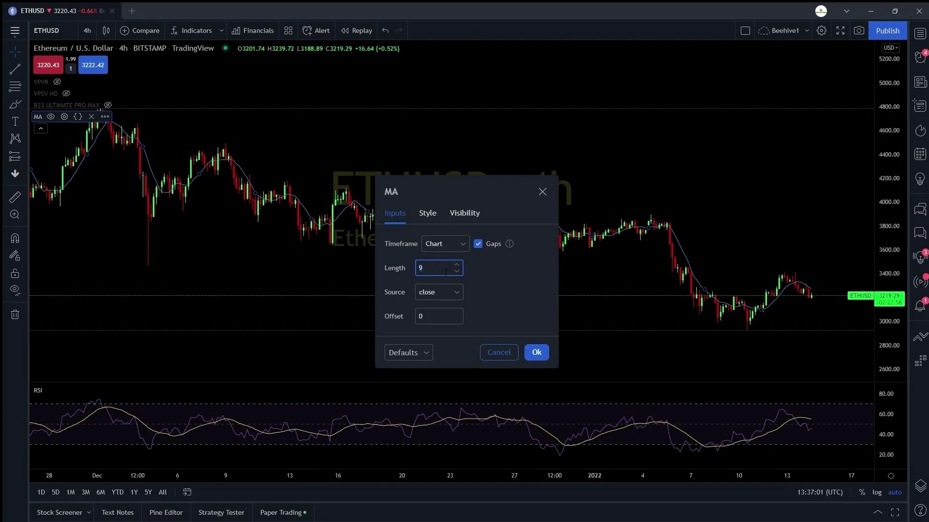
pyautogui.hotkey('ctrl', 'a')
pyautogui.write('50')
pyautogui.hotkey('ctrl', 'a')
pyautogui.write('100')
pyautogui.hotkey('ctrl', 'a')
pyautogui.write('11')
# - Make the MA line pale yellow and thicker, and apply the settings
pyautogui.click(428, 213)
pyautogui.click(429, 243)
pyautogui.click(450, 300)
pyautogui.click(501, 423)
pyautogui.click(520, 244)
pyautogui.click(465, 213)
pyautogui.click(395, 213)
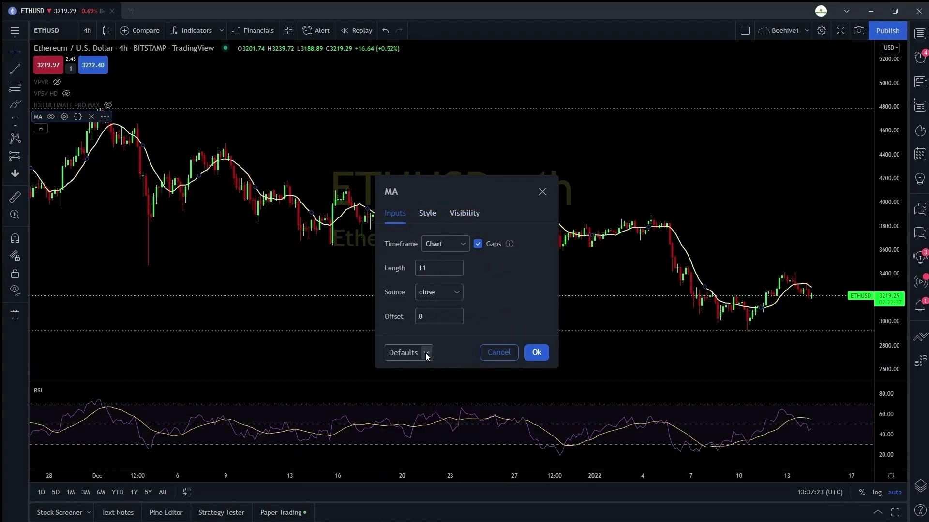
pyautogui.click(528, 355)
# - Give the RSI pane a dark yellow background fill in the RSI style settings
pyautogui.click(65, 390)
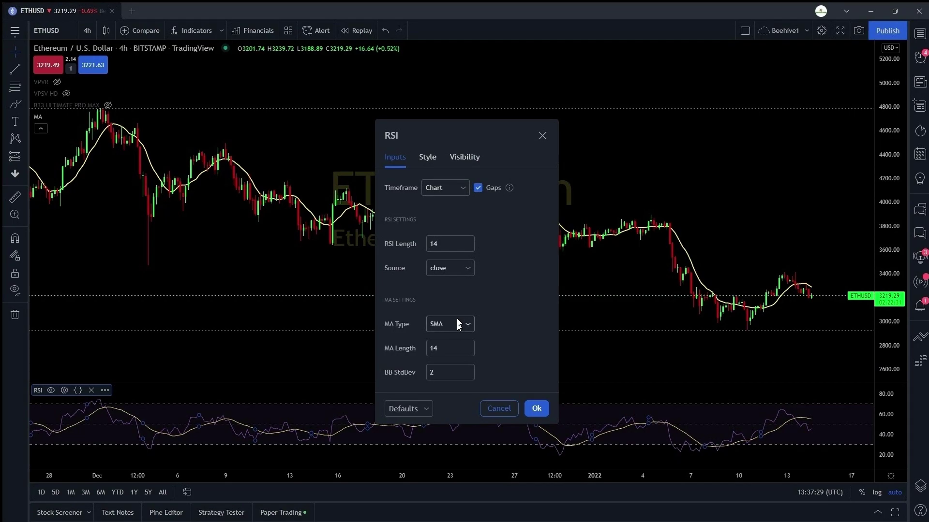
pyautogui.click(430, 158)
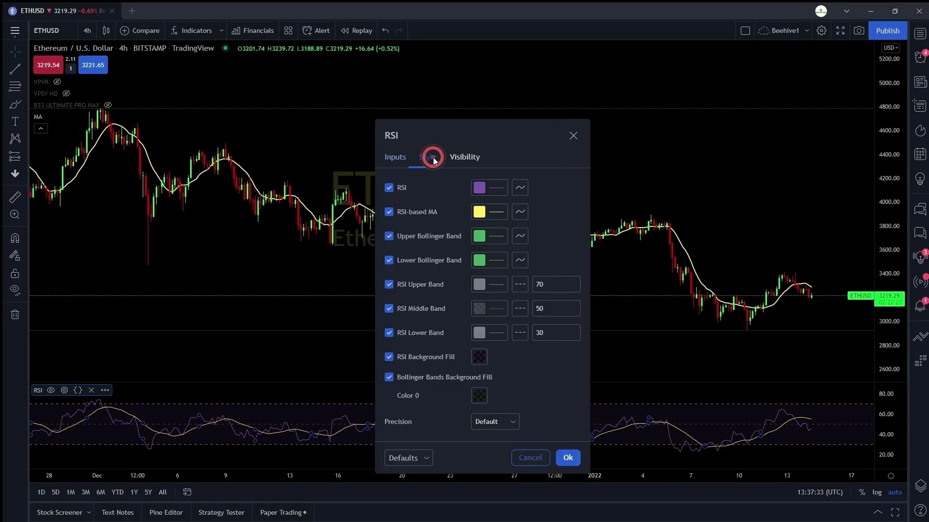
pyautogui.click(389, 285)
pyautogui.click(388, 284)
pyautogui.doubleClick(388, 213)
pyautogui.click(477, 357)
pyautogui.click(503, 438)
pyautogui.click(480, 395)
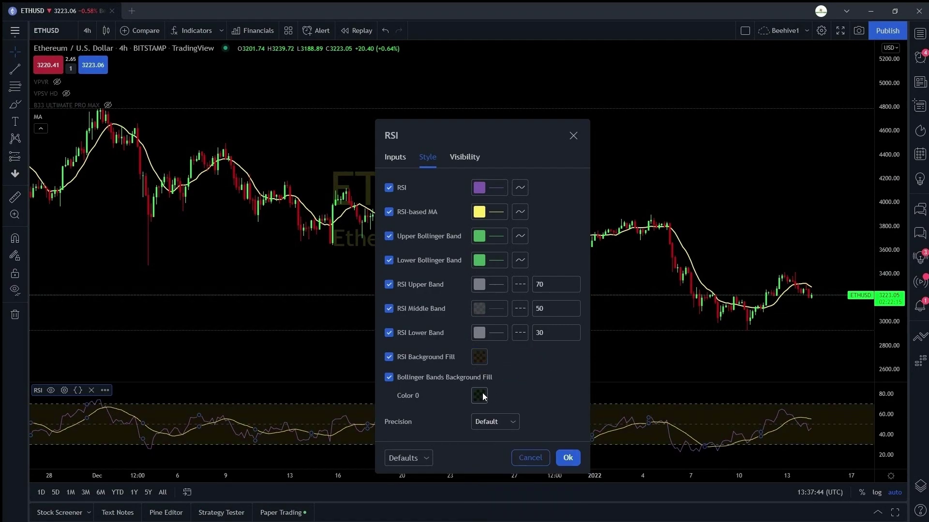
pyautogui.click(454, 156)
pyautogui.click(395, 157)
pyautogui.click(545, 136)
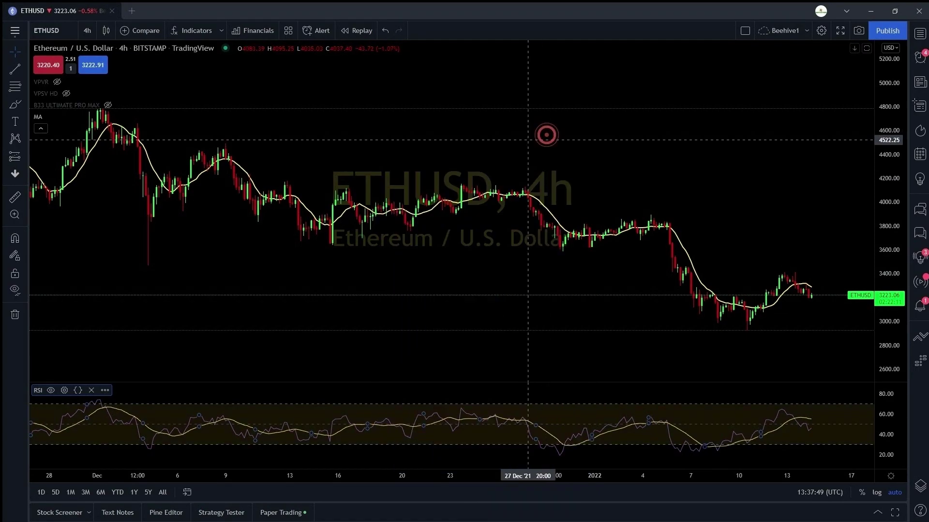
# - Hide the MA on seconds, minutes, days, weeks and months timeframes
pyautogui.click(64, 117)
pyautogui.click(464, 213)
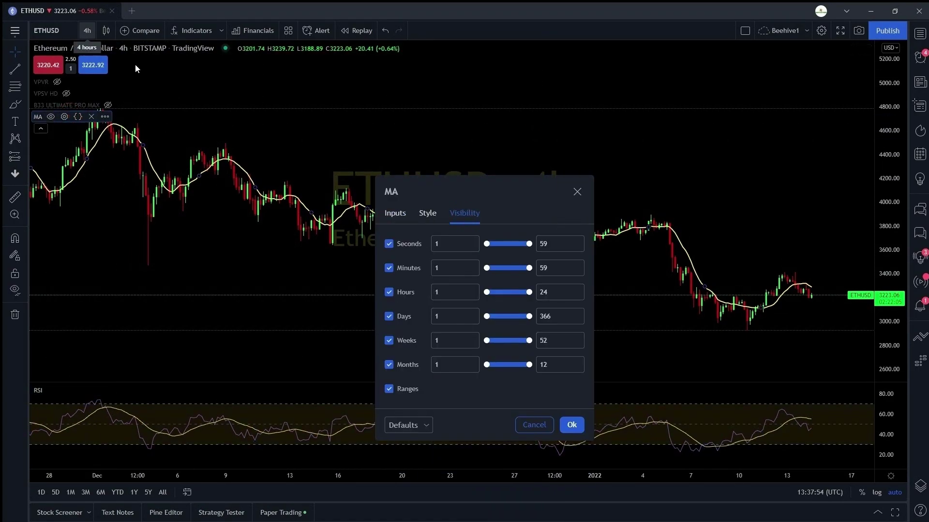
pyautogui.click(388, 243)
pyautogui.click(389, 268)
pyautogui.click(389, 316)
pyautogui.click(389, 340)
pyautogui.click(389, 364)
pyautogui.click(570, 425)
# - Switch the chart to the 1D interval and show the MA again on minutes and days
pyautogui.click(88, 31)
pyautogui.click(141, 286)
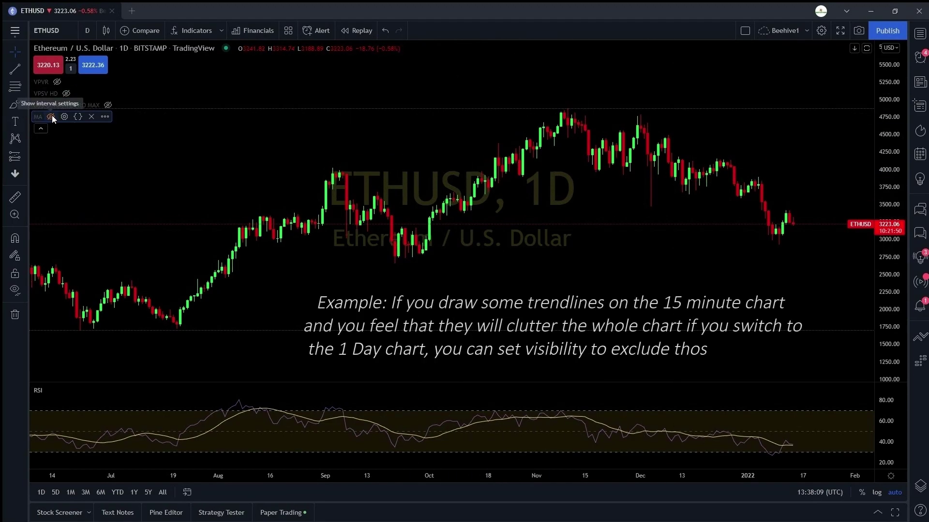
pyautogui.click(63, 117)
pyautogui.click(372, 231)
pyautogui.click(554, 389)
pyautogui.click(63, 116)
pyautogui.click(371, 280)
pyautogui.click(554, 389)
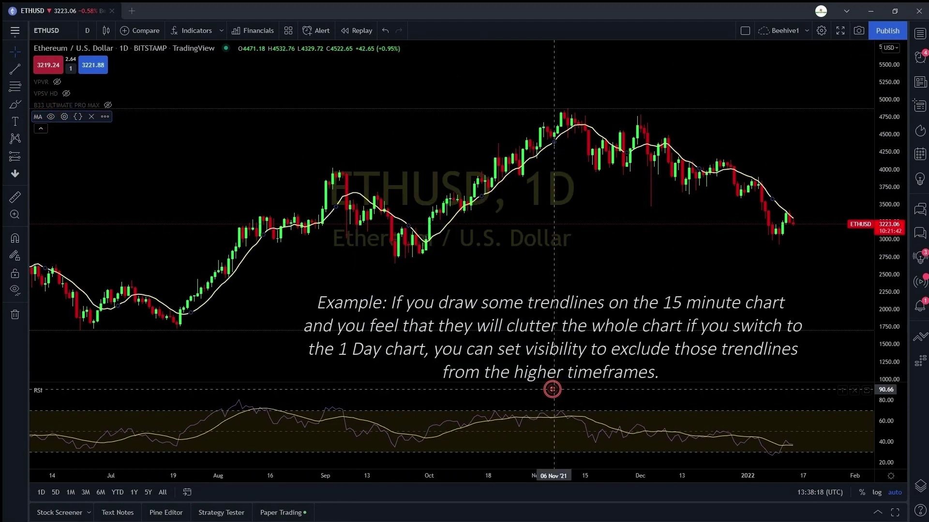
# - Reset the MA settings to defaults, restoring all timeframes and length 9
pyautogui.click(64, 117)
pyautogui.click(406, 389)
pyautogui.click(393, 406)
pyautogui.click(554, 389)
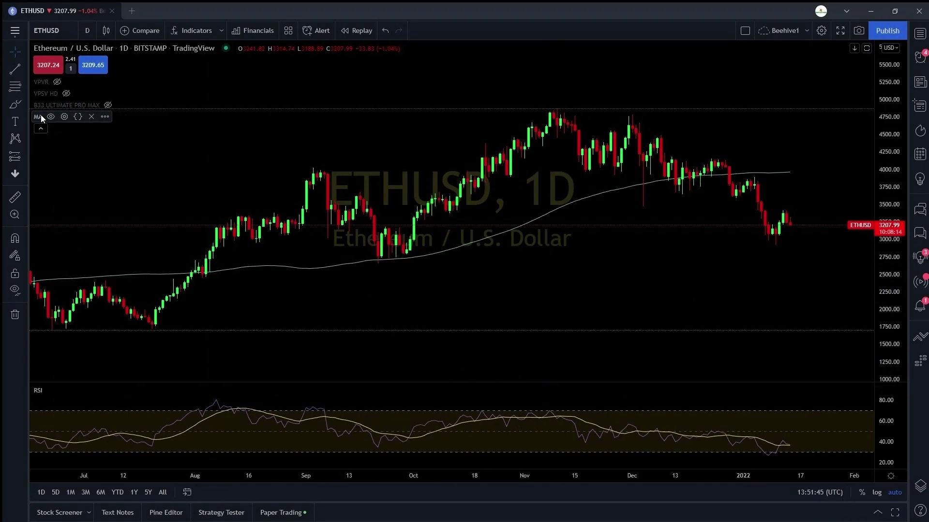
pyautogui.click(63, 116)
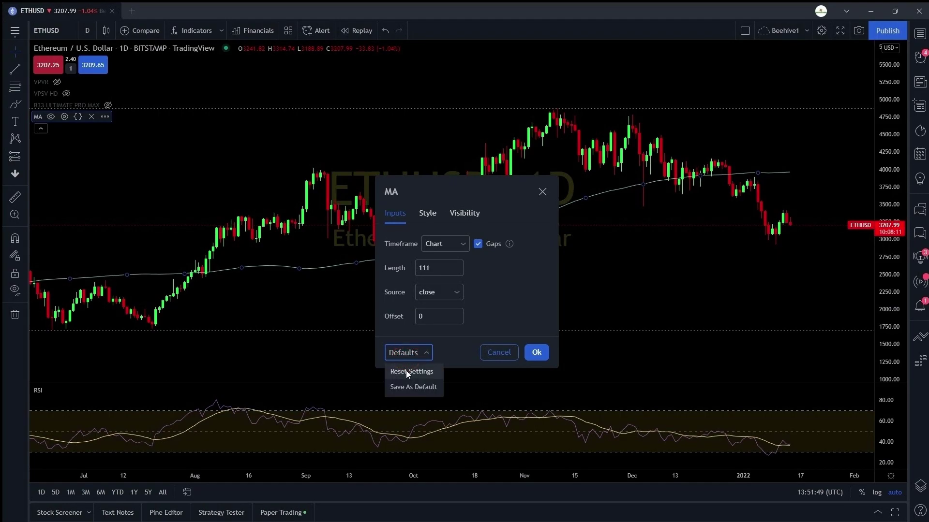
pyautogui.click(405, 371)
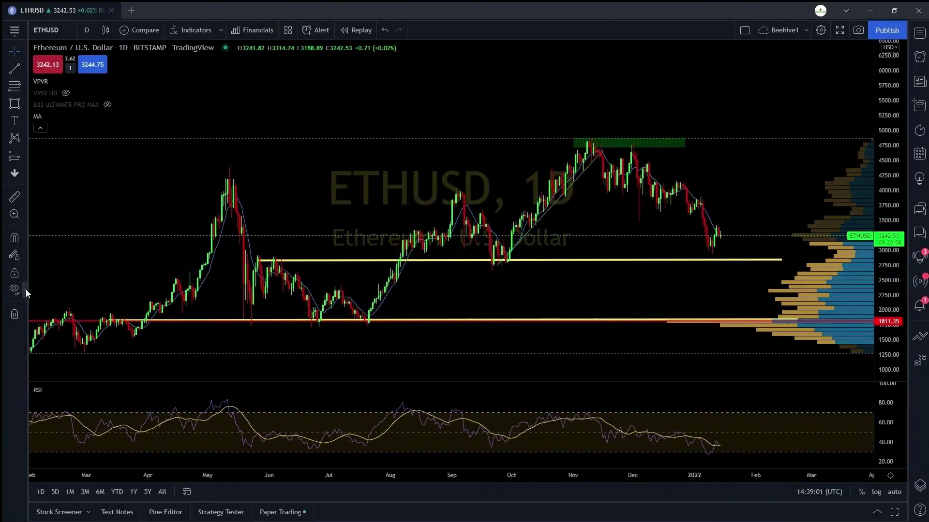
# - Try hiding all drawings and indicators, then hiding only the indicators
pyautogui.click(25, 289)
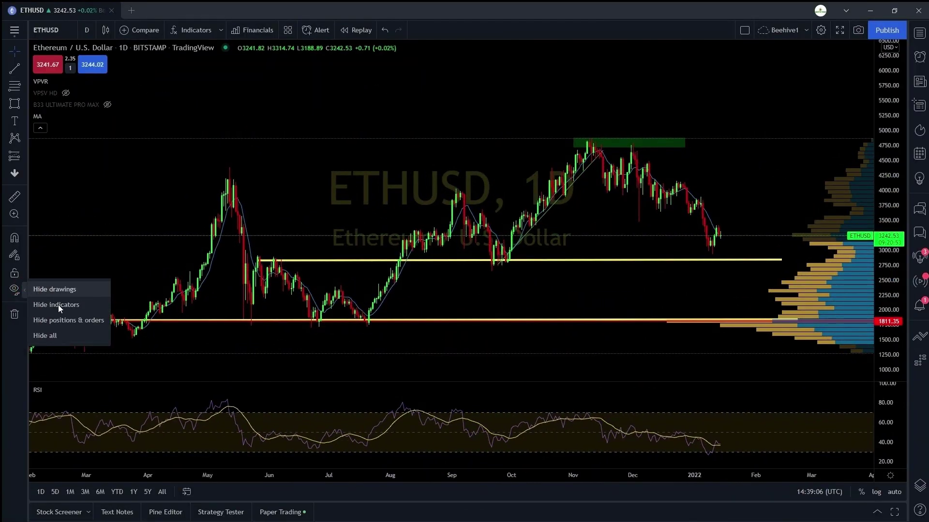
pyautogui.click(57, 331)
pyautogui.moveTo(298, 334); pyautogui.dragTo(369, 347)
pyautogui.click(22, 288)
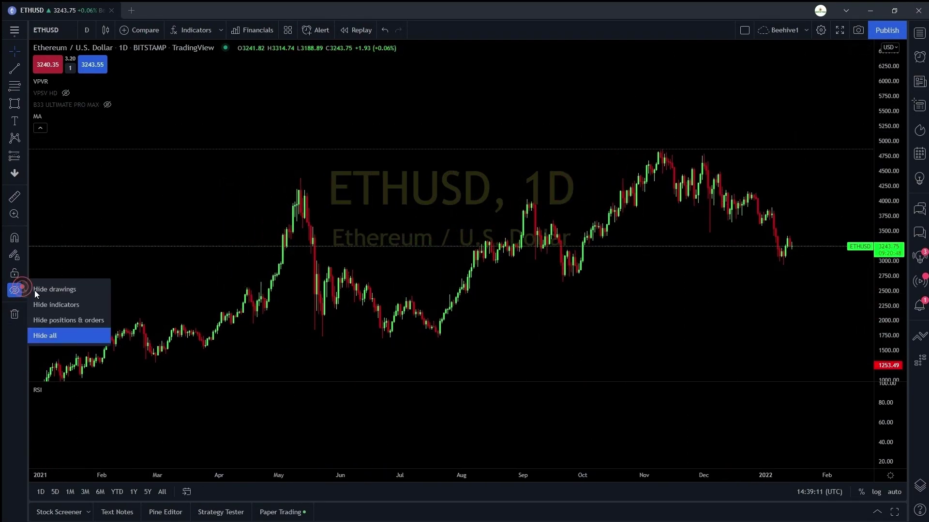
pyautogui.click(71, 305)
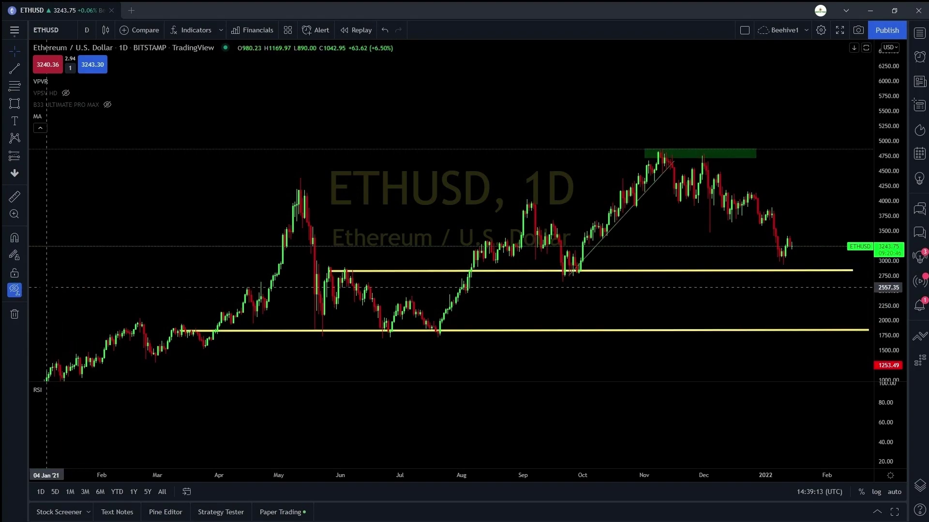
# - Hide only the drawings and copy the chart snapshot image to the clipboard
pyautogui.click(23, 289)
pyautogui.click(47, 295)
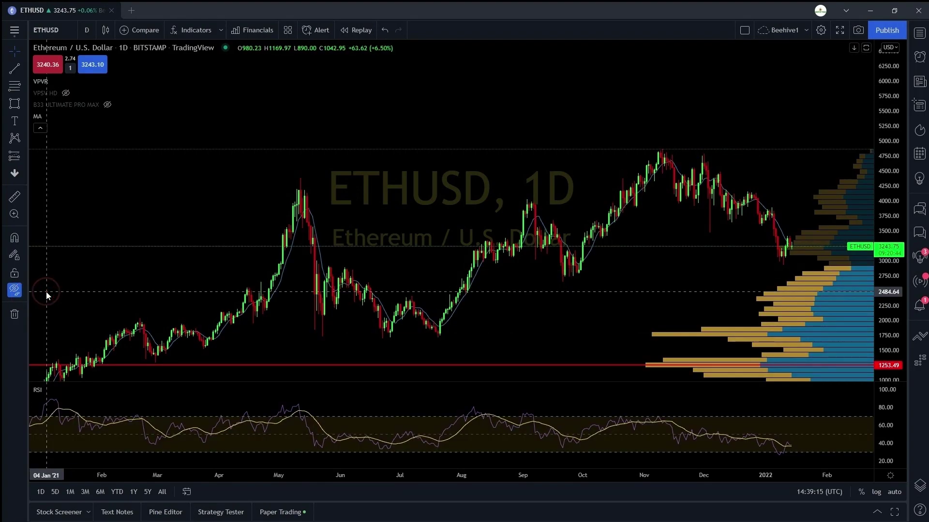
pyautogui.click(23, 289)
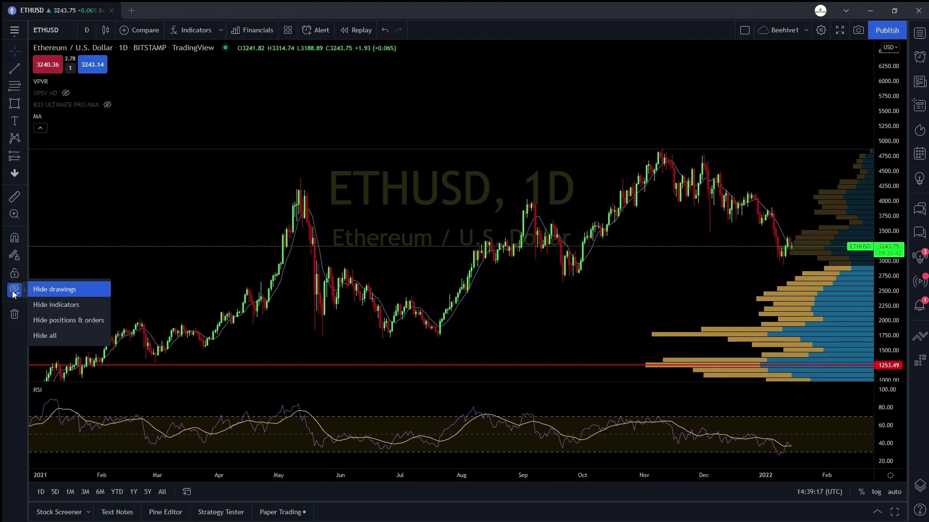
pyautogui.click(14, 292)
pyautogui.click(13, 290)
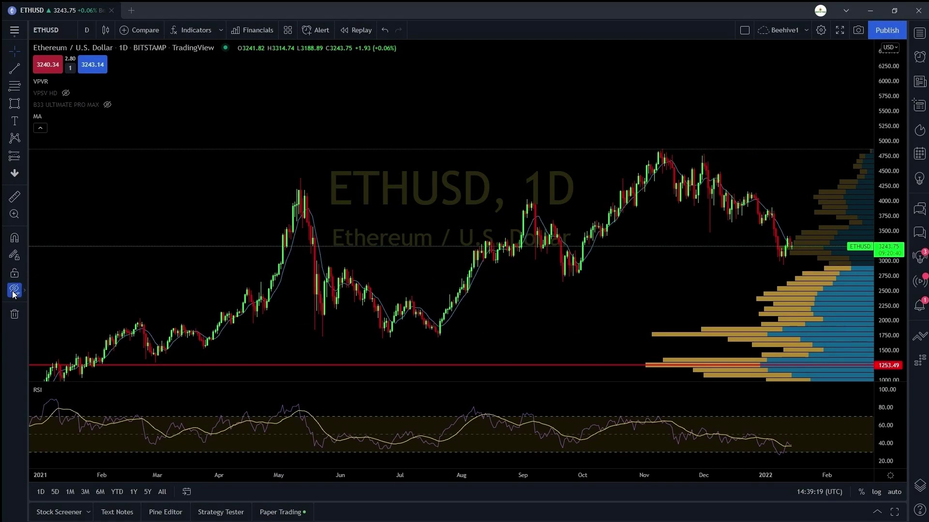
pyautogui.click(858, 31)
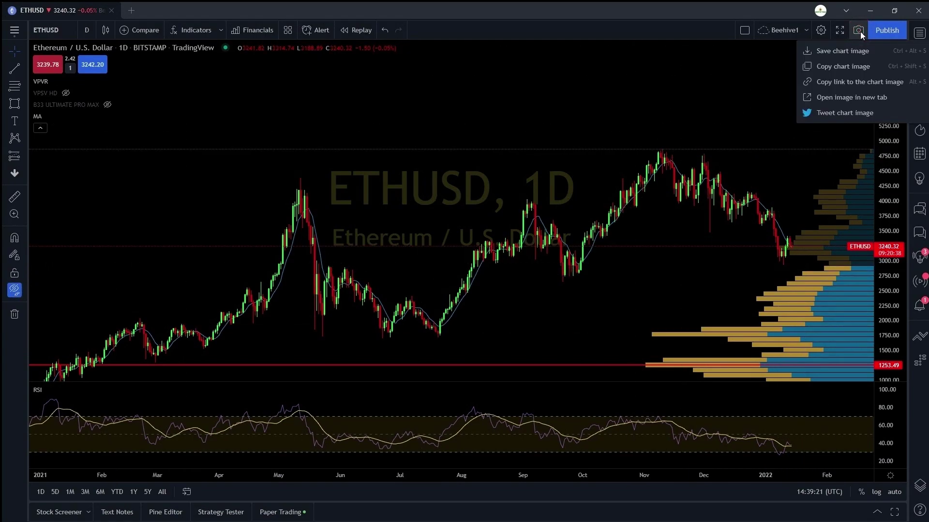
pyautogui.click(854, 71)
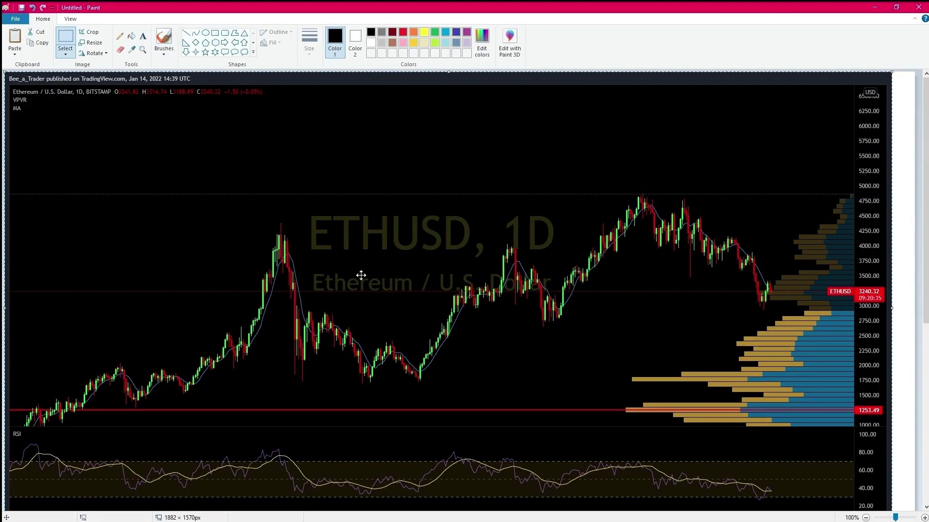
# - Crop the pasted ETHUSD chart image in Paint to the selected 1834×977 area
pyautogui.scroll(-3, 360, 275)
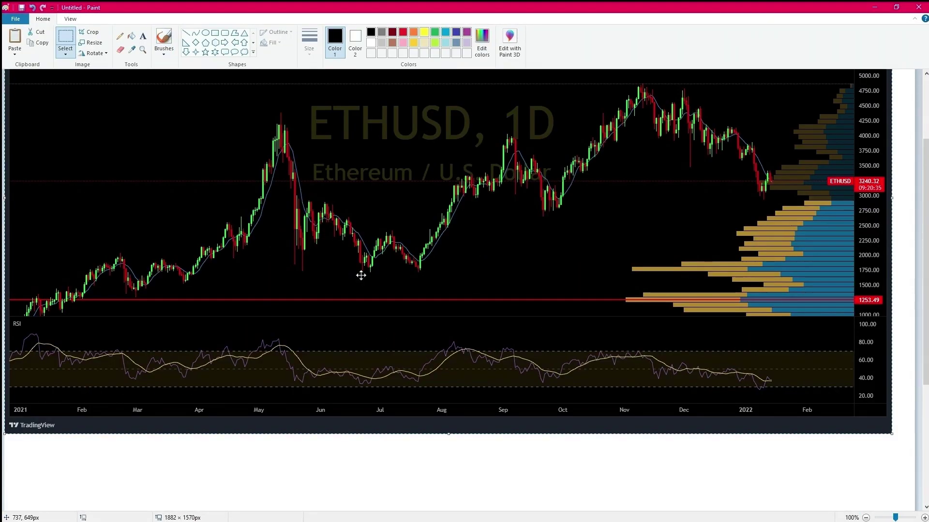
pyautogui.click(99, 33)
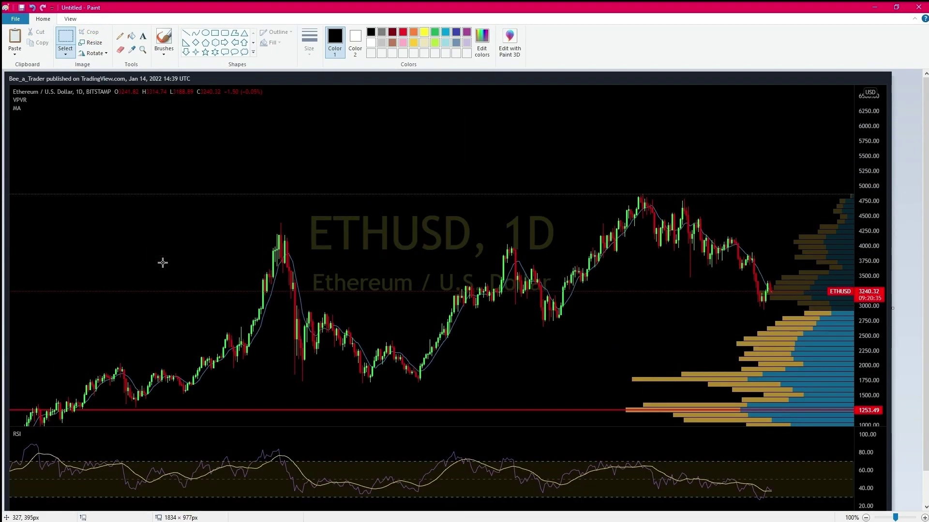
# - Create an ETHUSD alert with condition Crossing the MA (9, close, 0) line
pyautogui.click(873, 9)
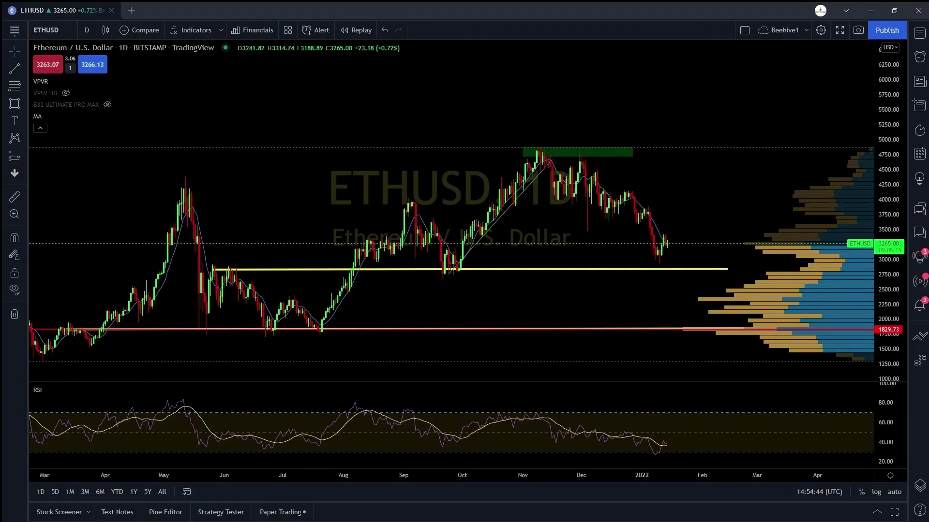
pyautogui.click(840, 34)
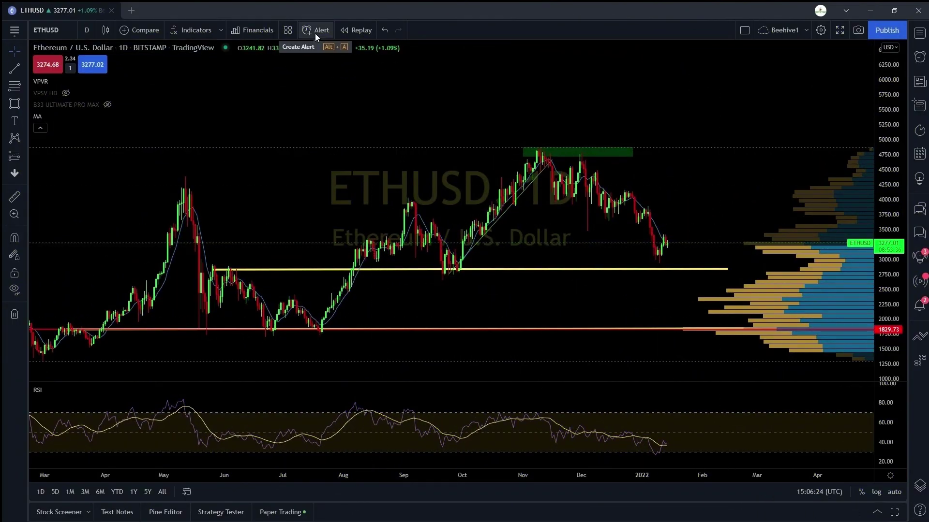
pyautogui.click(317, 34)
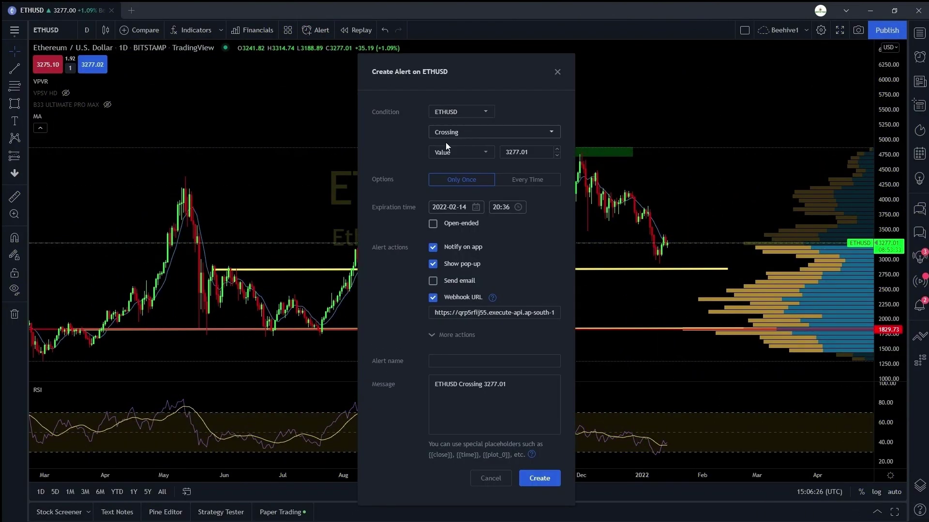
pyautogui.click(464, 154)
pyautogui.click(477, 114)
pyautogui.click(506, 94)
pyautogui.click(513, 132)
pyautogui.click(484, 133)
pyautogui.click(470, 151)
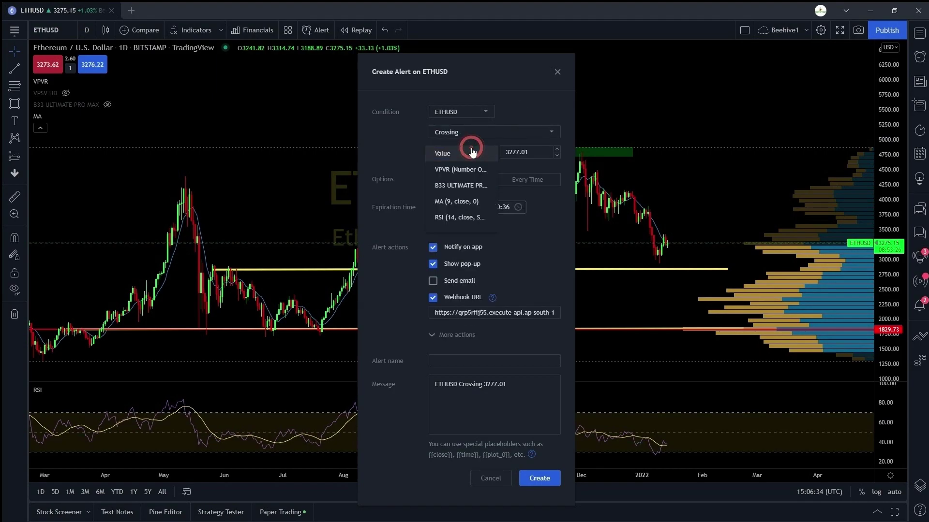
pyautogui.click(459, 198)
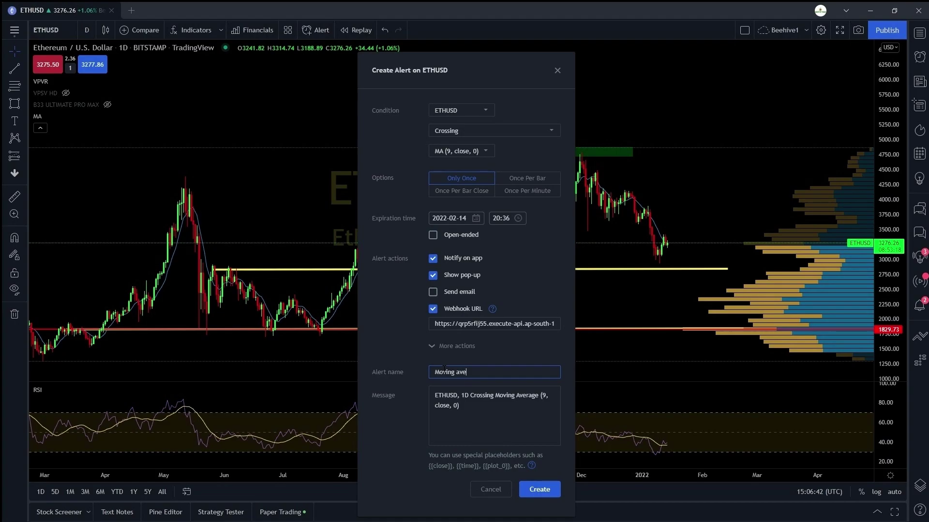
pyautogui.click(459, 151)
pyautogui.click(534, 163)
pyautogui.click(540, 490)
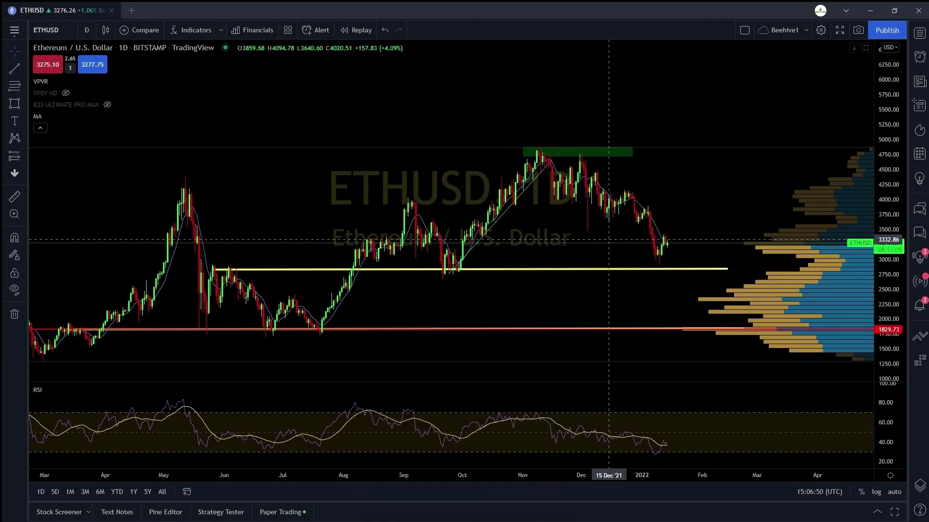
# - Delete the Moving average alert from the Alerts panel, confirm, and close the panel
pyautogui.click(920, 58)
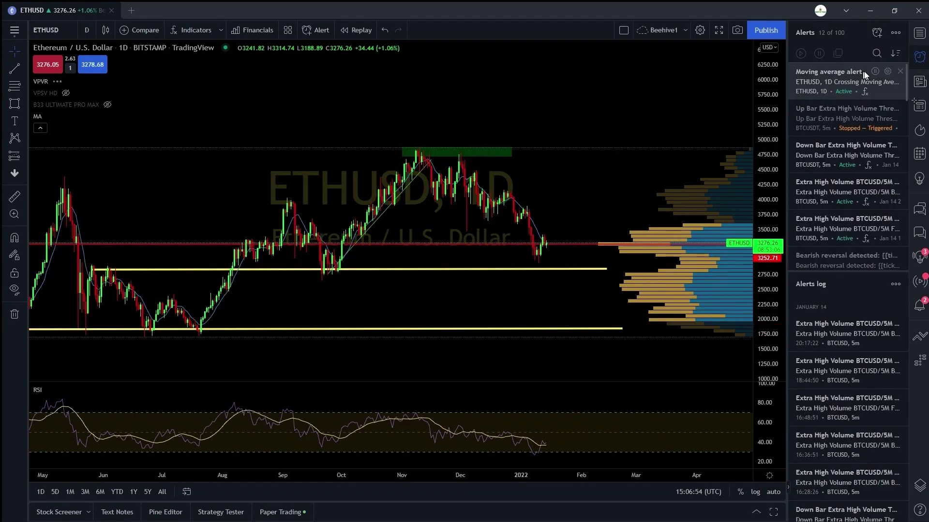
pyautogui.click(902, 74)
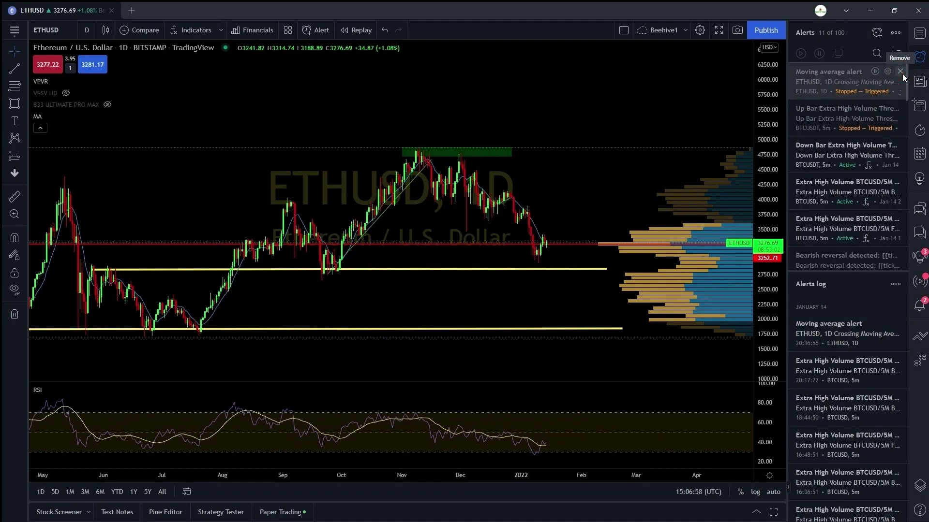
pyautogui.click(900, 72)
pyautogui.click(549, 299)
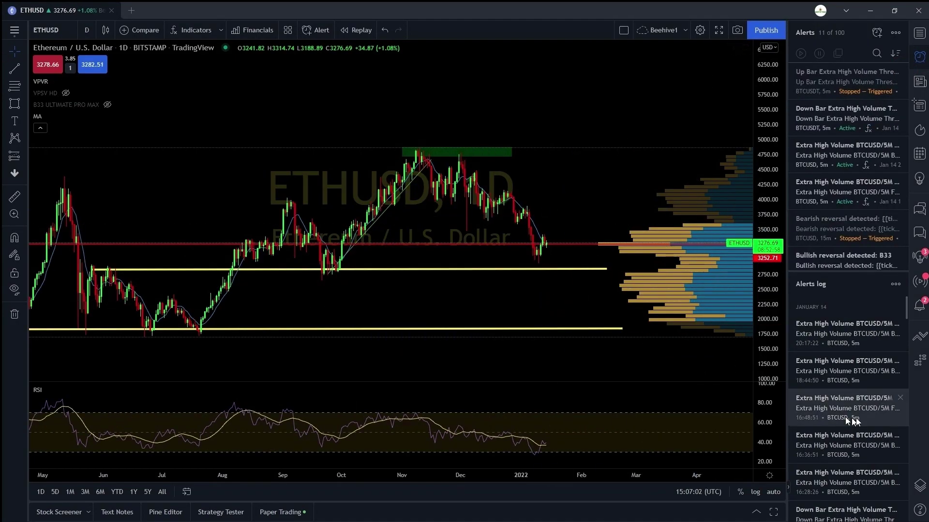
pyautogui.click(918, 59)
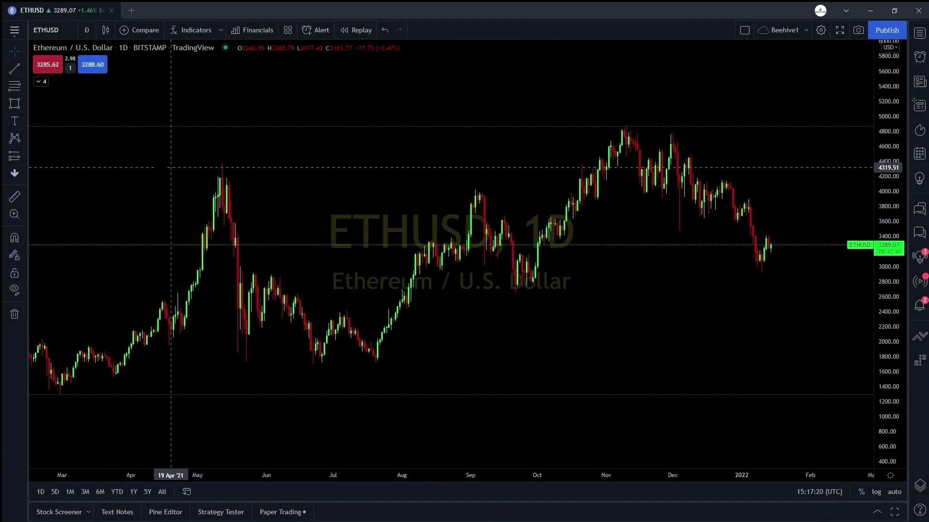
# - Compare BTCUSD in a new pane below ETHUSD and enlarge that pane
pyautogui.scroll(1, 159, 167)
pyautogui.click(744, 31)
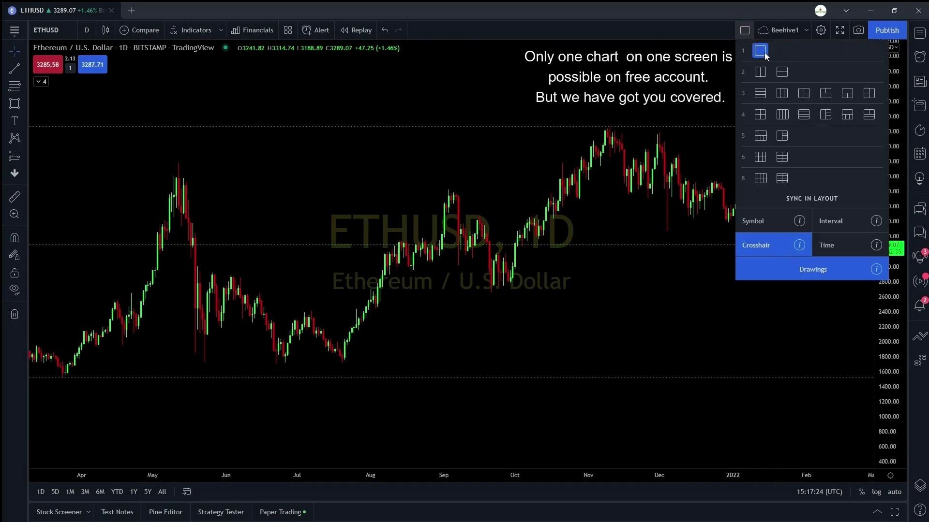
pyautogui.click(765, 52)
pyautogui.click(139, 30)
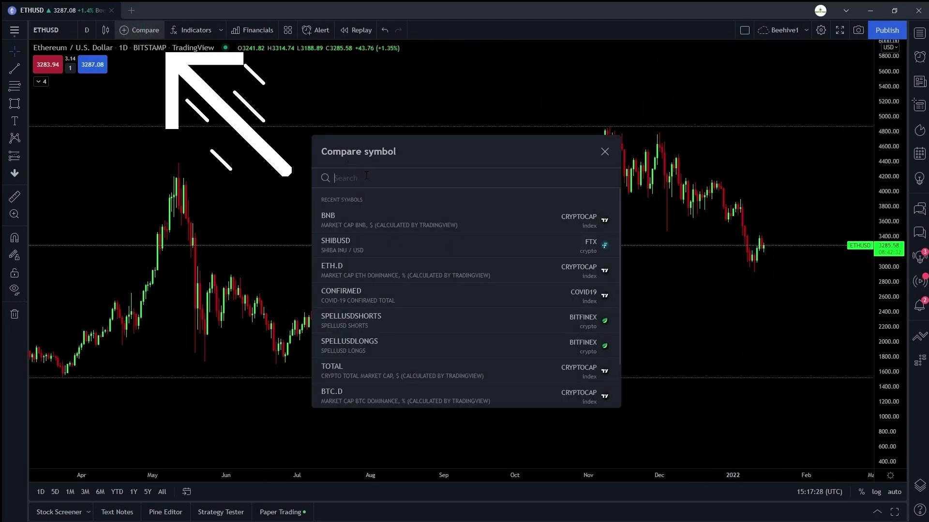
pyautogui.write('BTCUSD')
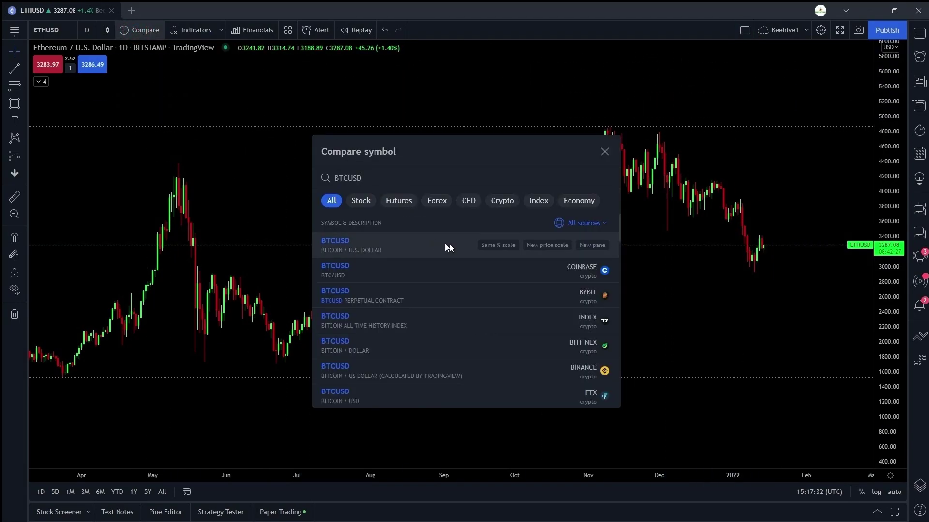
pyautogui.click(588, 245)
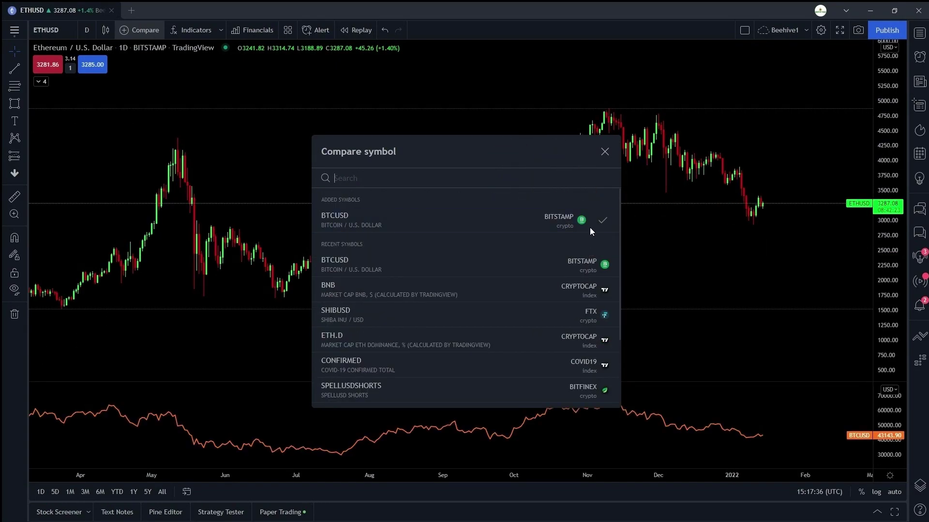
pyautogui.click(605, 150)
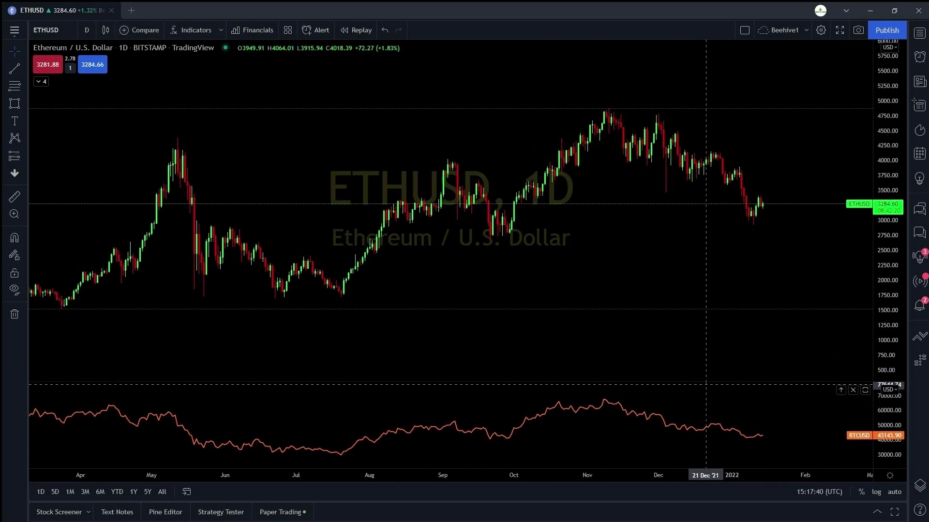
pyautogui.moveTo(753, 382); pyautogui.dragTo(753, 289)
# - Draw BTCUSD as candles with green rising and red falling bodies, borders and wicks
pyautogui.doubleClick(163, 354)
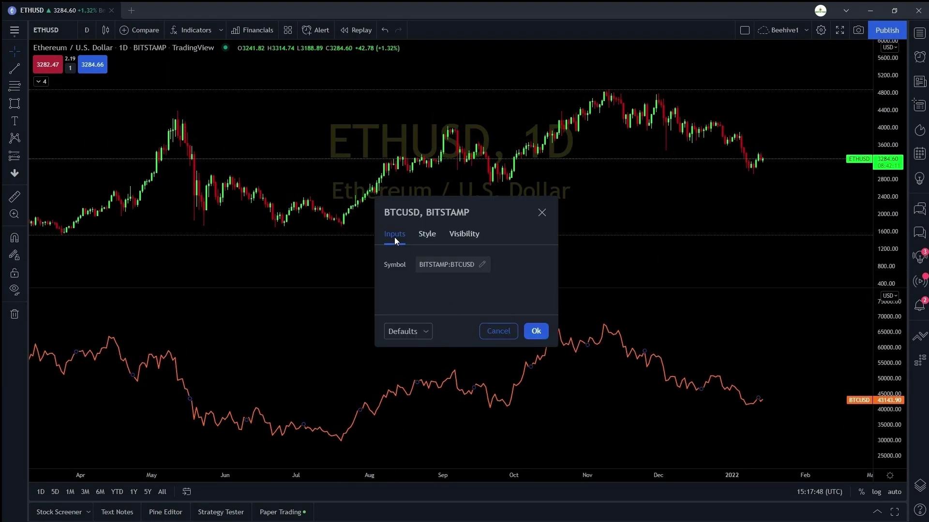
pyautogui.click(430, 237)
pyautogui.click(470, 265)
pyautogui.click(479, 296)
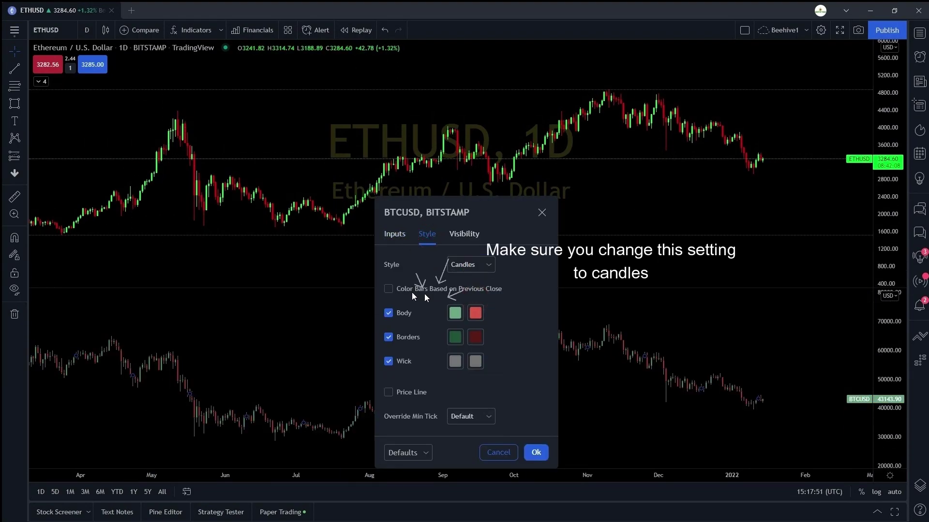
pyautogui.click(455, 313)
pyautogui.click(476, 313)
pyautogui.click(477, 437)
pyautogui.click(455, 337)
pyautogui.click(467, 461)
pyautogui.click(472, 336)
pyautogui.click(477, 460)
pyautogui.click(455, 361)
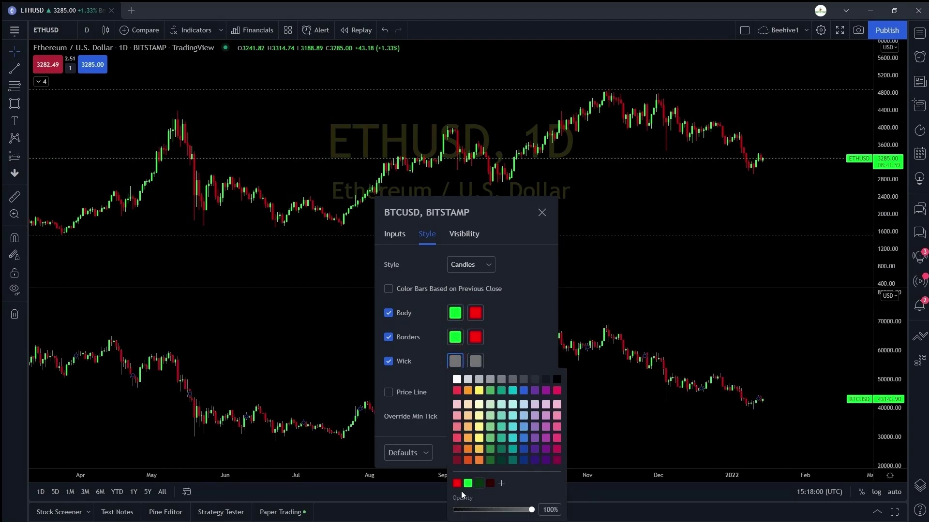
pyautogui.click(476, 362)
pyautogui.click(477, 483)
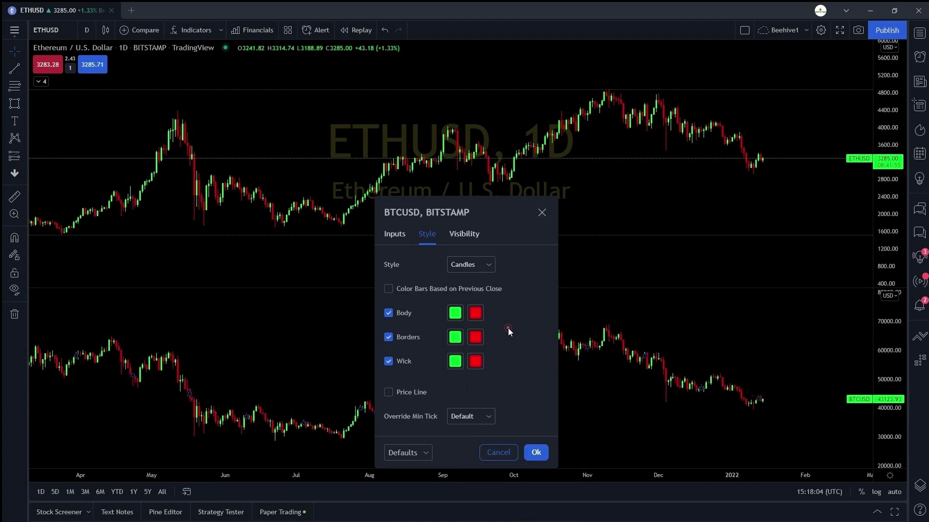
pyautogui.click(537, 453)
# - Draw BTCUSD trend lines from the April high to early August and from the November peak
pyautogui.scroll(-3, 529, 344)
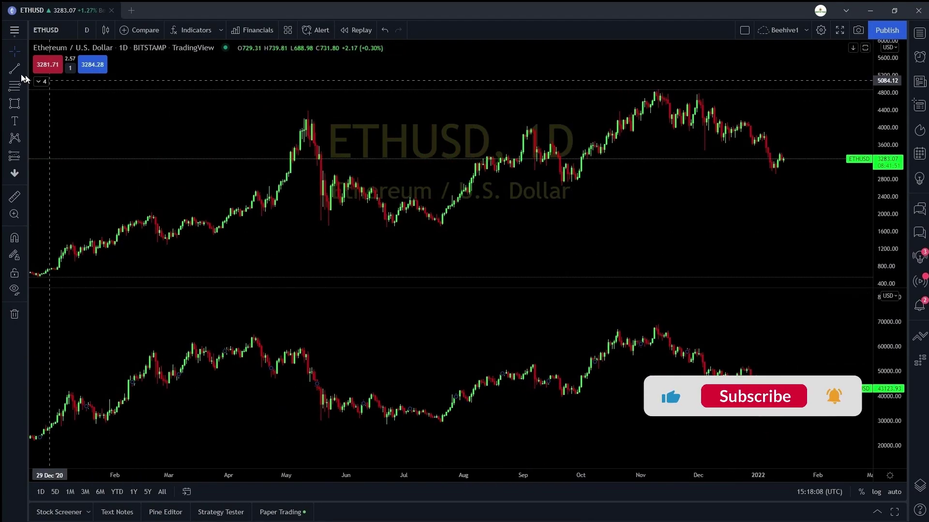
pyautogui.hotkey('alt', 't')
pyautogui.click(246, 334)
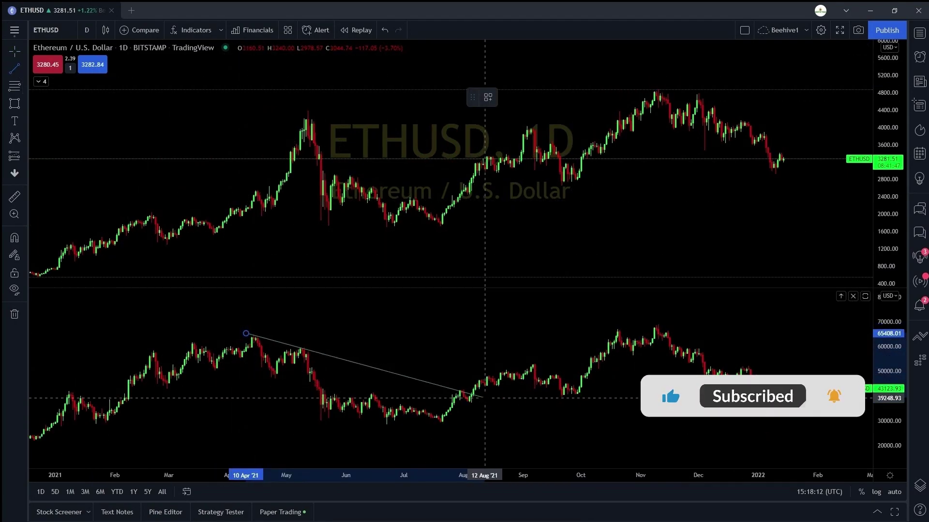
pyautogui.click(486, 398)
pyautogui.click(24, 64)
pyautogui.click(29, 68)
pyautogui.click(656, 324)
pyautogui.click(800, 391)
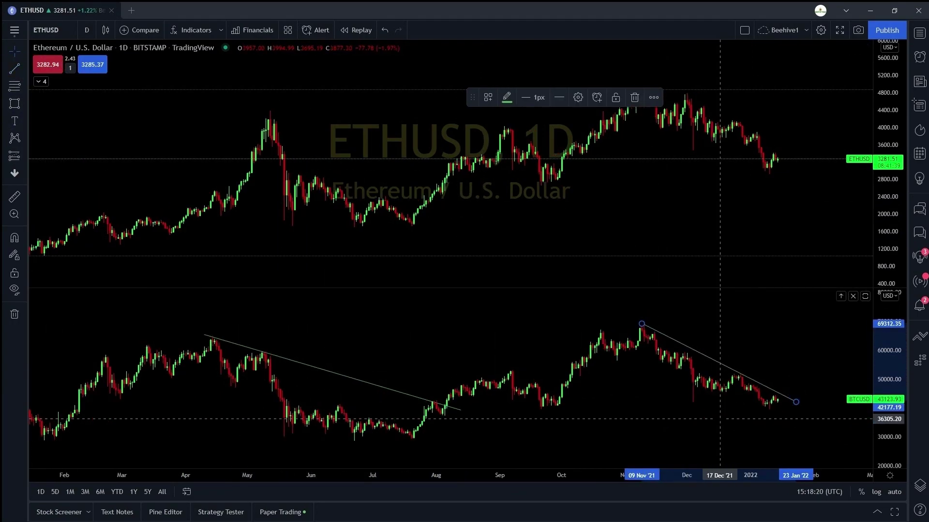
pyautogui.scroll(2, 774, 382)
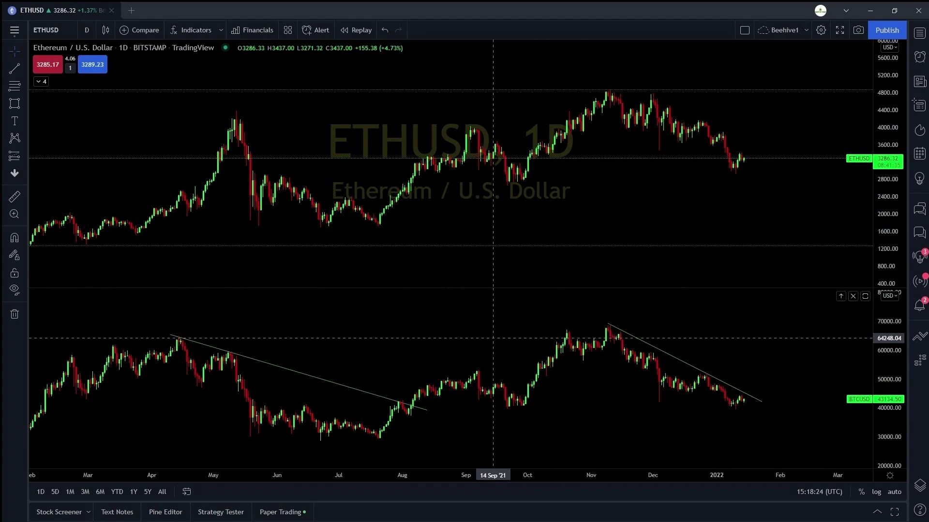
pyautogui.click(193, 30)
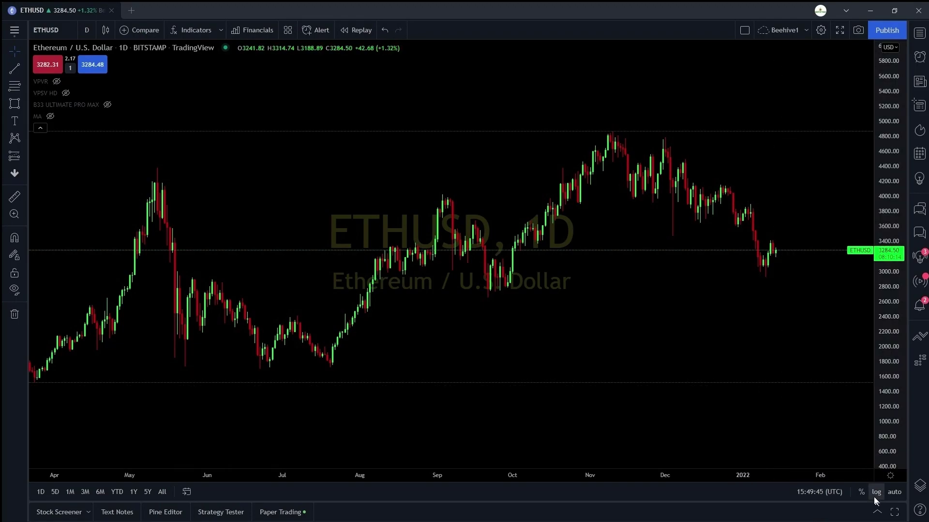
# - Switch the ETHUSD price scale to logarithmic and compress it to fit the full history
pyautogui.scroll(-10, 714, 397)
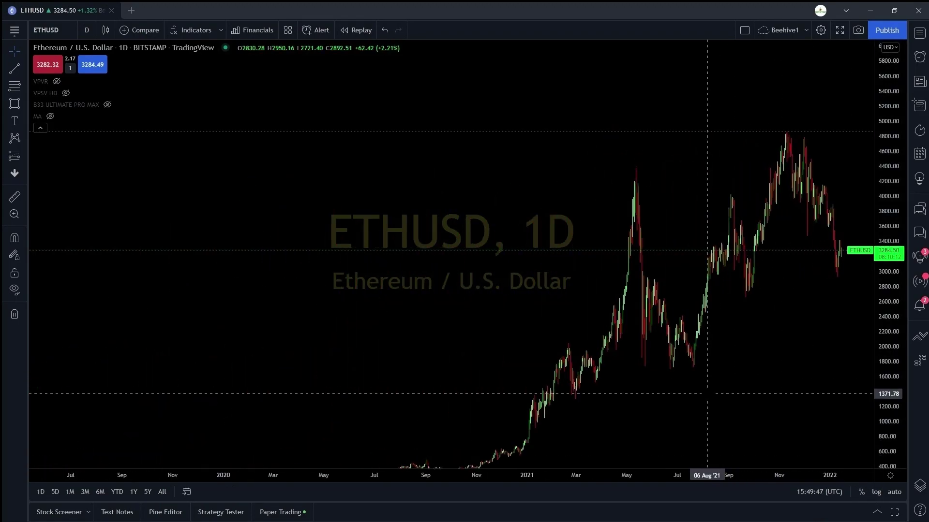
pyautogui.scroll(-8, 715, 401)
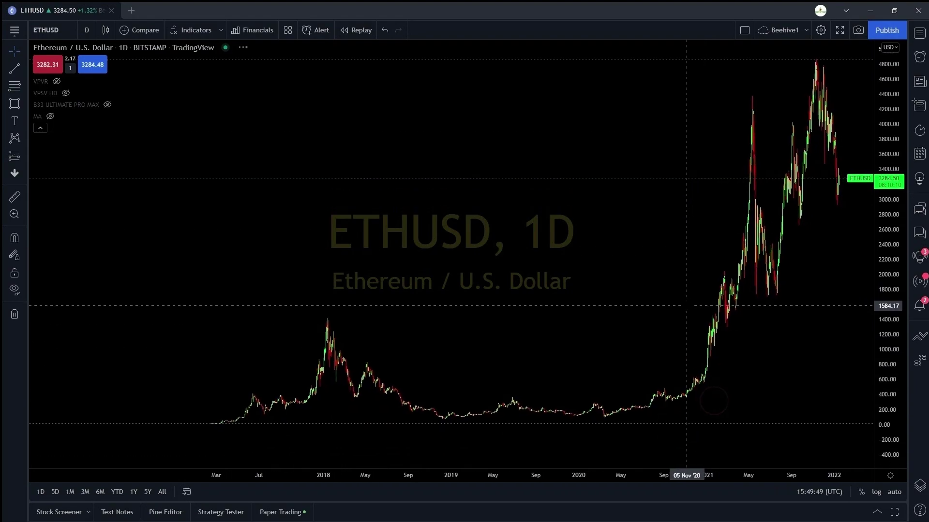
pyautogui.click(879, 496)
pyautogui.scroll(-2, 796, 347)
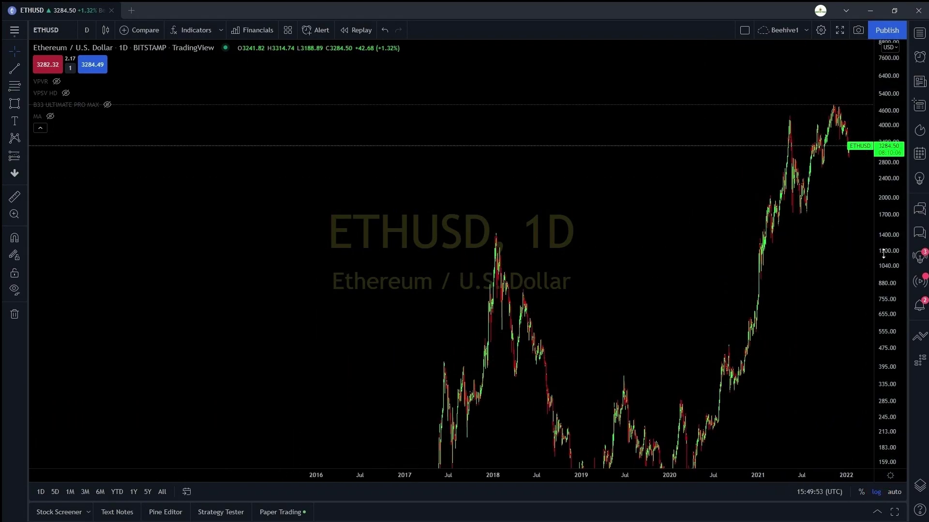
pyautogui.moveTo(883, 253); pyautogui.dragTo(884, 257)
# - Pan through ETHUSD's 2019 to May 2020 bars, then jump back to the most recent bars
pyautogui.scroll(3, 786, 308)
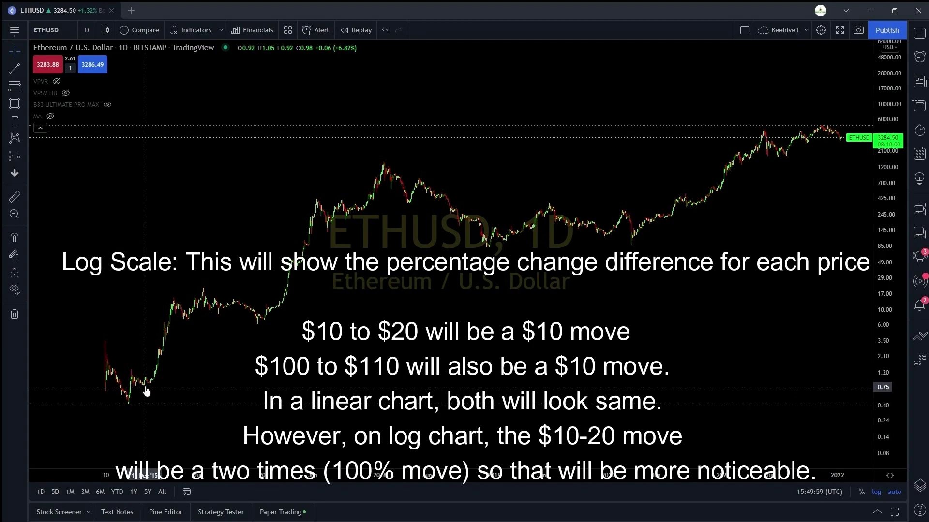
pyautogui.scroll(5, 693, 354)
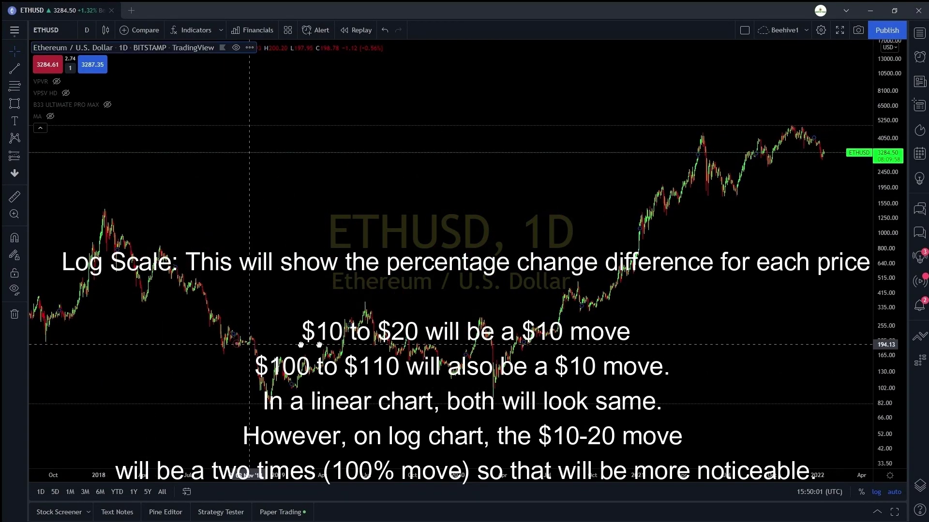
pyautogui.scroll(5, 693, 354)
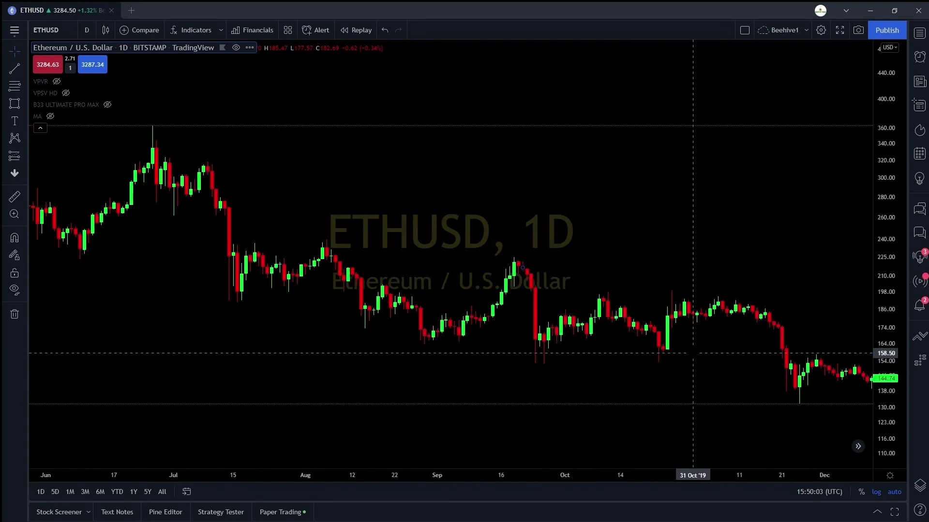
pyautogui.moveTo(482, 340); pyautogui.dragTo(573, 337)
pyautogui.scroll(2, 462, 314)
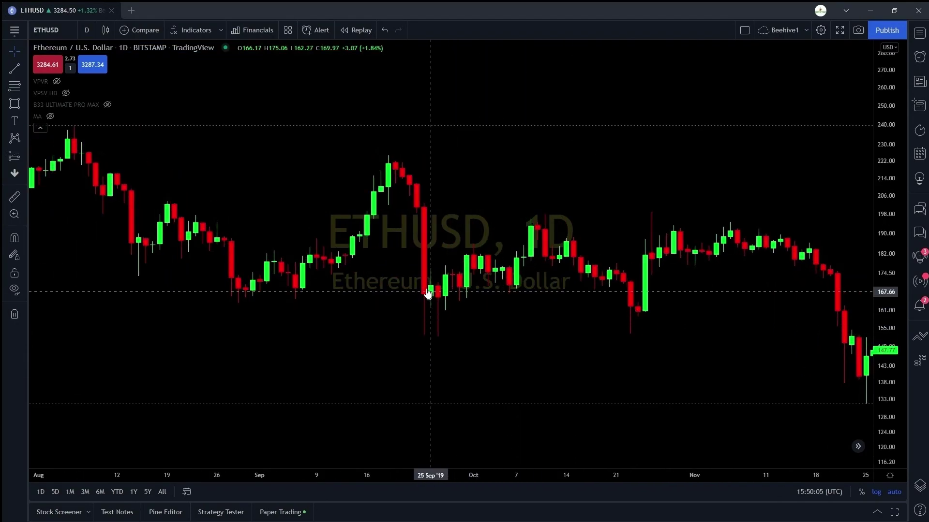
pyautogui.moveTo(570, 234); pyautogui.dragTo(393, 259)
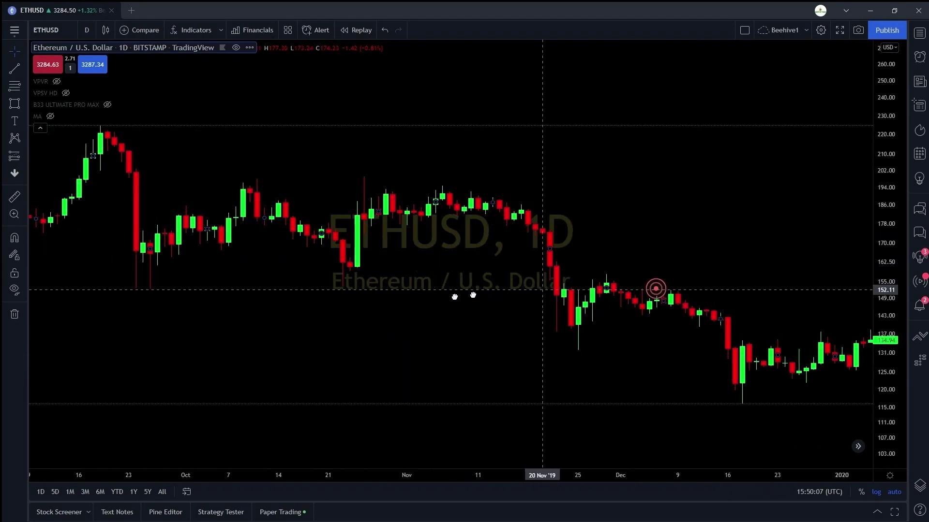
pyautogui.moveTo(724, 323); pyautogui.dragTo(662, 309)
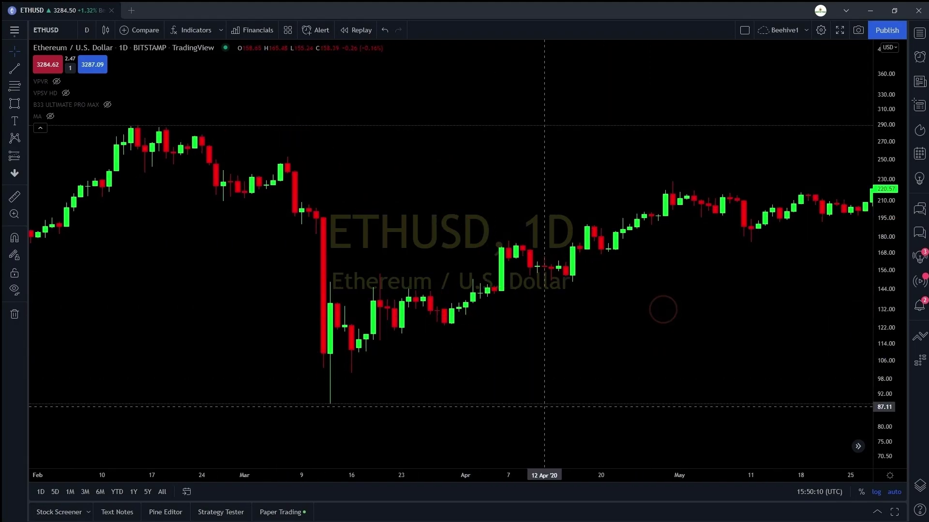
pyautogui.click(857, 446)
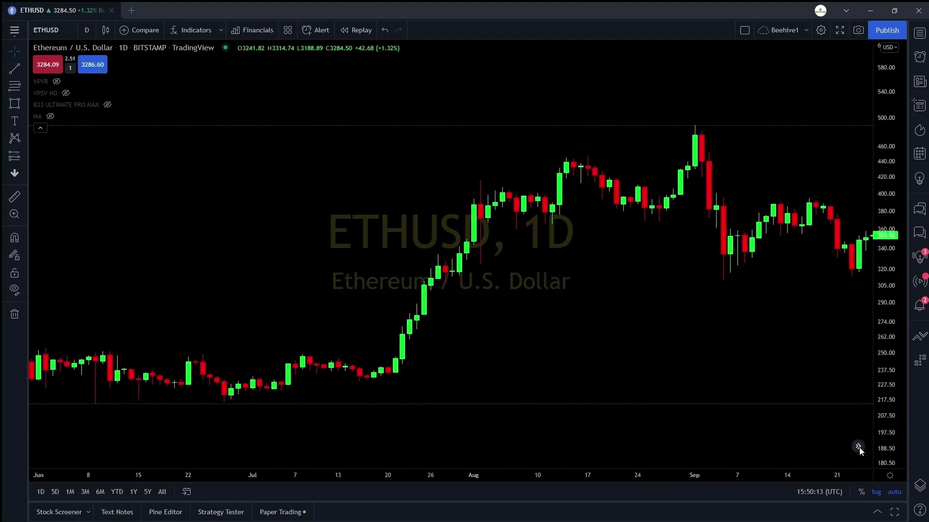
pyautogui.scroll(-3, 688, 376)
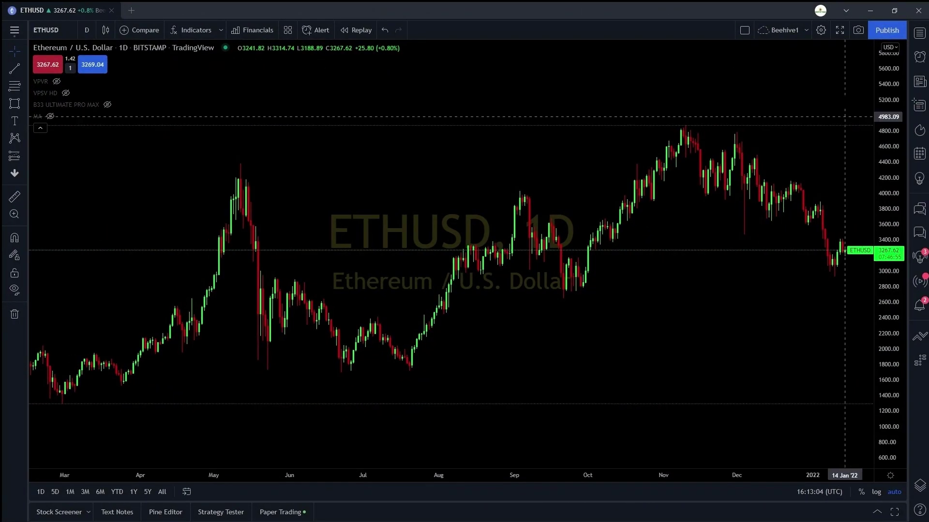
# - Start a new trade idea titled 'Test heading' with description 'Test'
pyautogui.moveTo(844, 116); pyautogui.dragTo(798, 162)
pyautogui.scroll(-3, 798, 162)
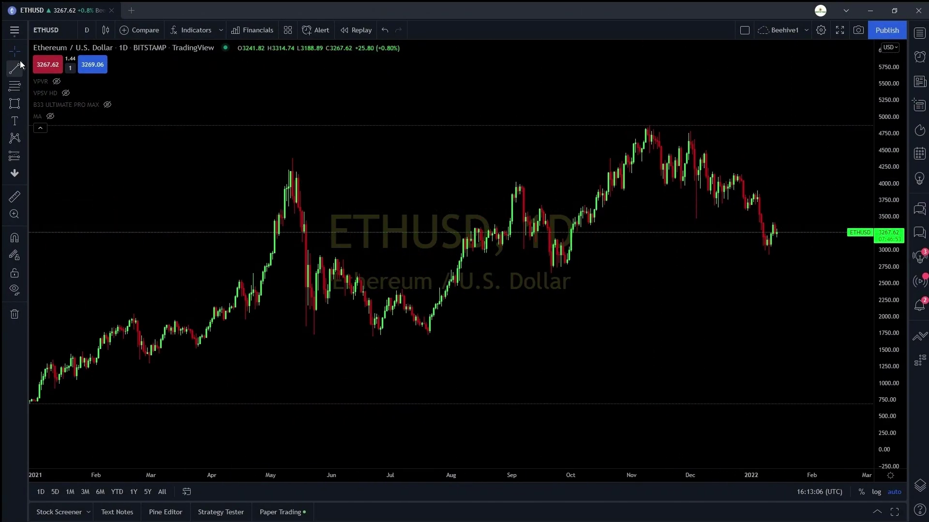
pyautogui.click(648, 129)
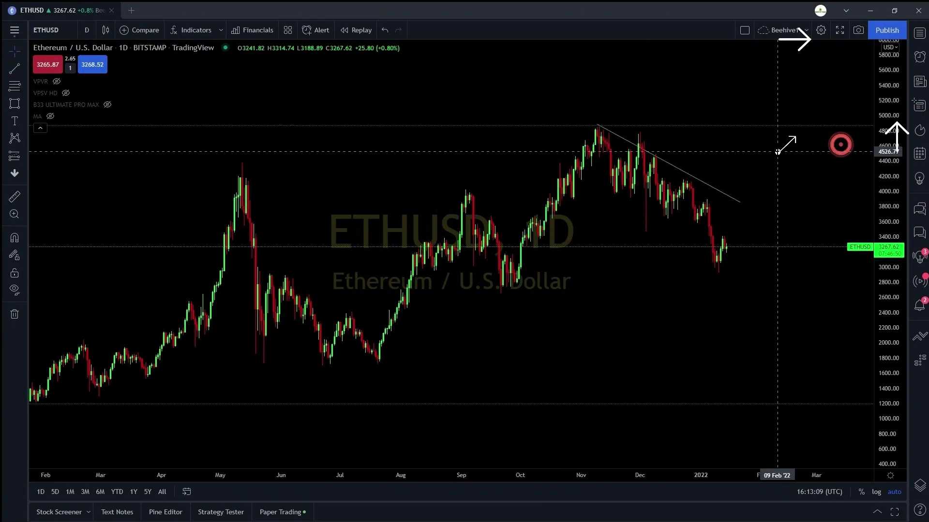
pyautogui.click(886, 30)
pyautogui.click(856, 48)
pyautogui.write('T')
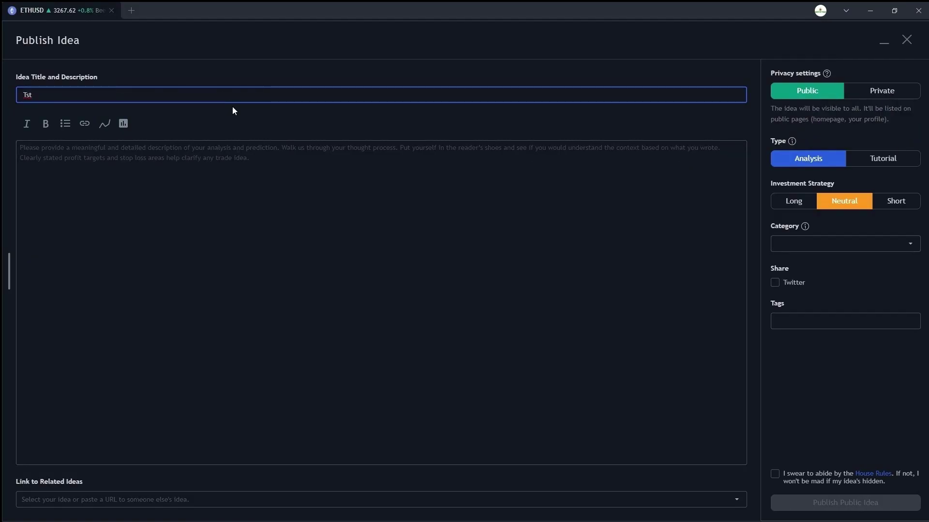
pyautogui.write('est heading')
pyautogui.press('Tab')
pyautogui.write('Test')
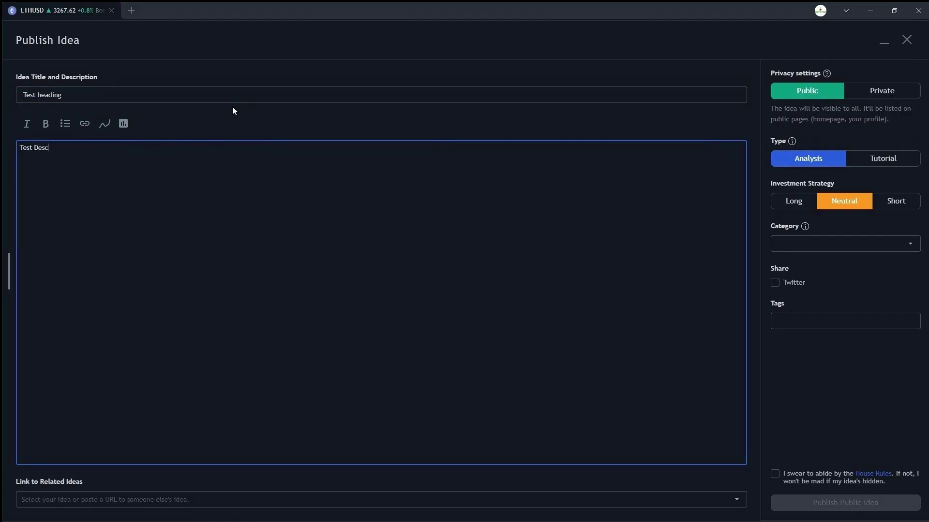
# - Set the idea to Long, category Trend analysis, tag btc, and accept the House Rules
pyautogui.click(794, 201)
pyautogui.click(804, 244)
pyautogui.click(802, 269)
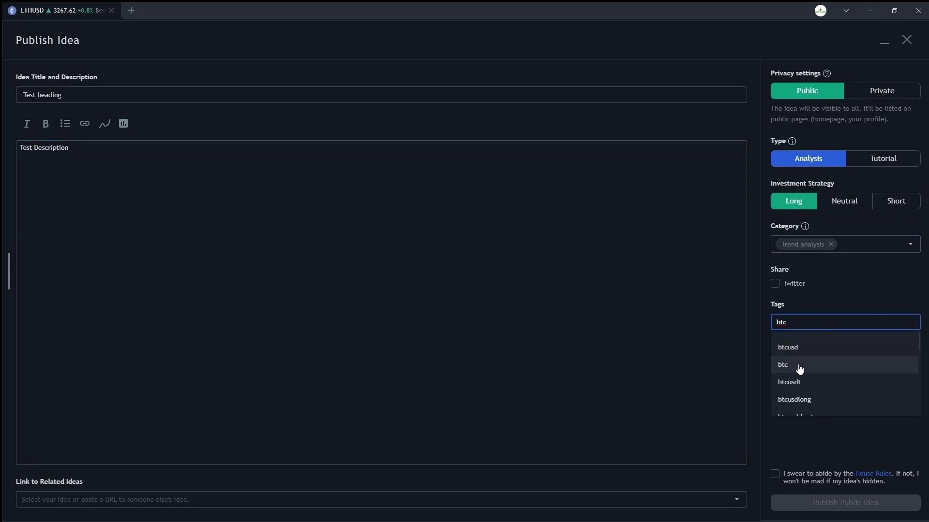
pyautogui.click(798, 363)
pyautogui.click(774, 474)
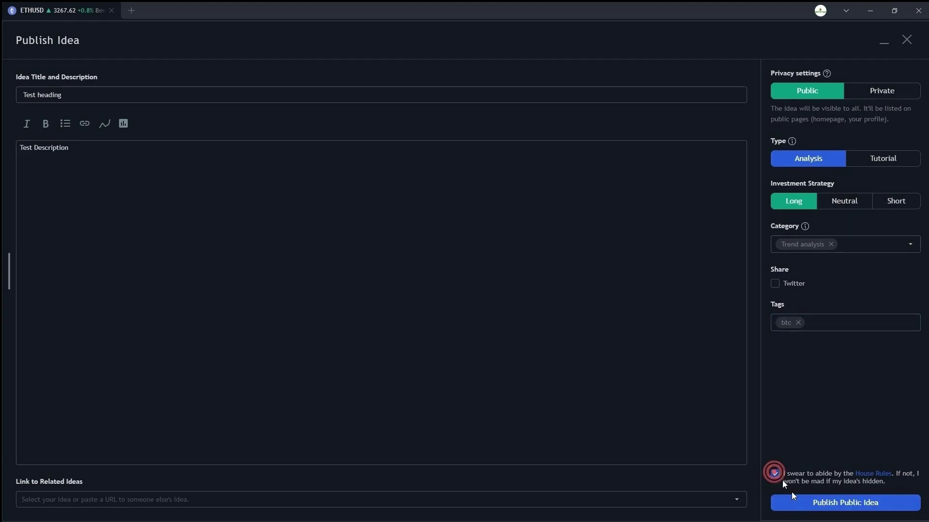
# - Discard the idea draft and return to the ETHUSD chart
pyautogui.click(908, 41)
pyautogui.click(546, 294)
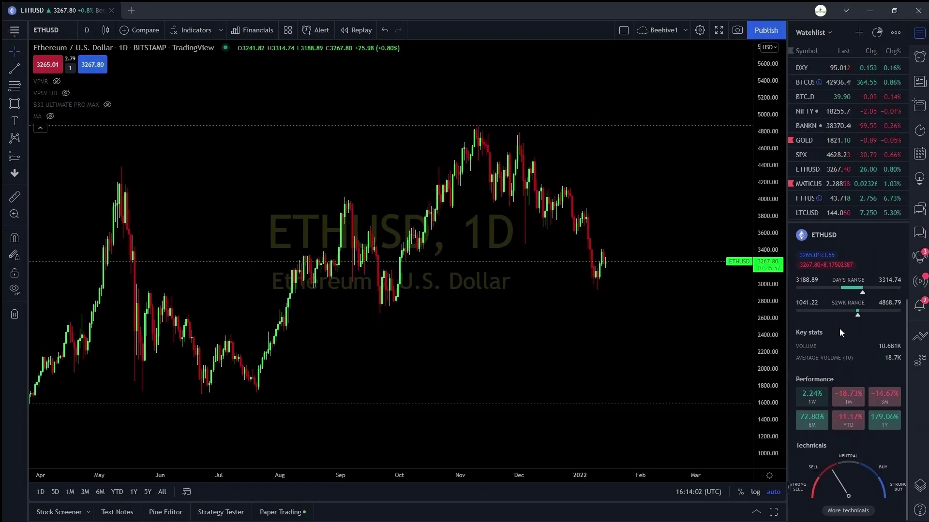
pyautogui.scroll(2, 825, 431)
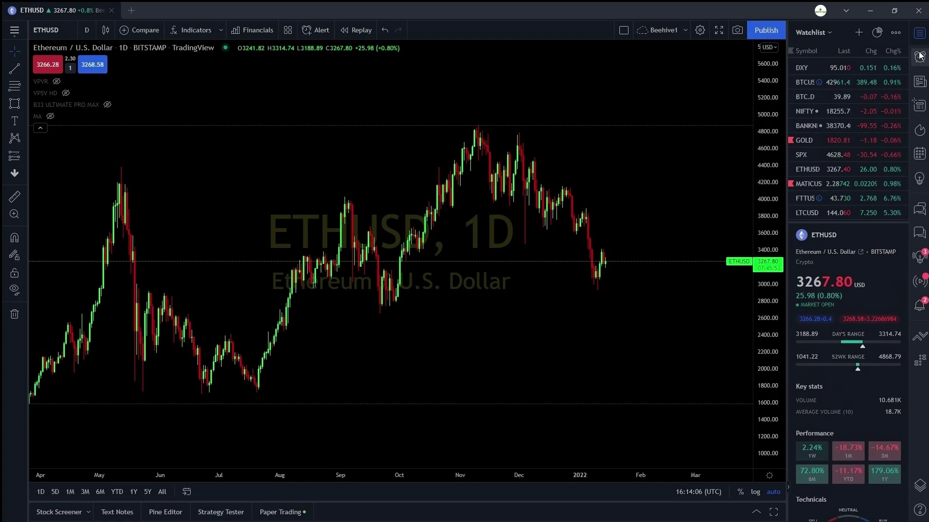
# - Search 'technical' and add the Technical Ratings indicator to the ETHUSD chart
pyautogui.click(179, 38)
pyautogui.write('technicals')
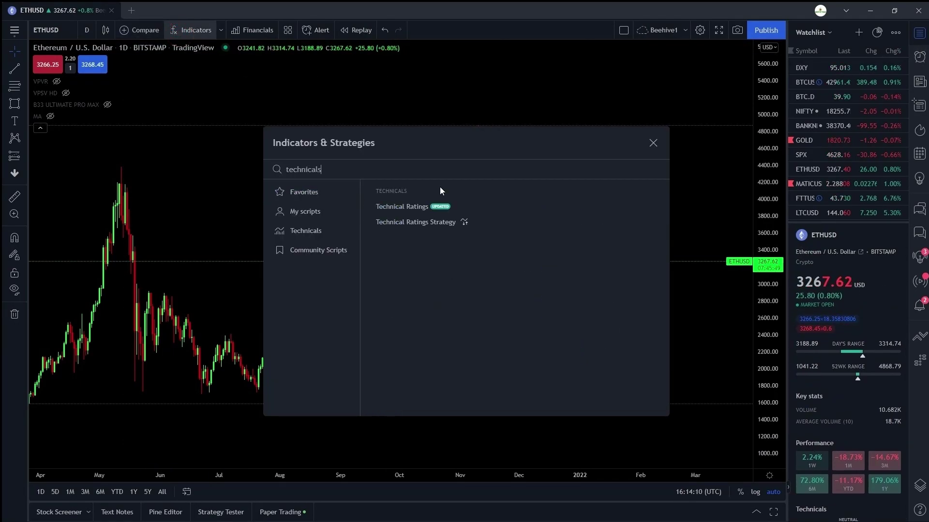
pyautogui.press('BackSpace')
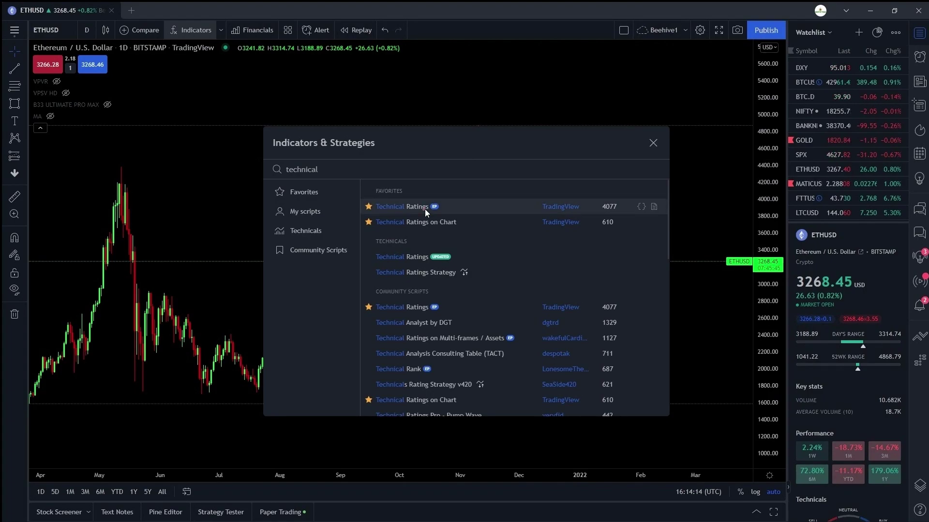
pyautogui.click(463, 207)
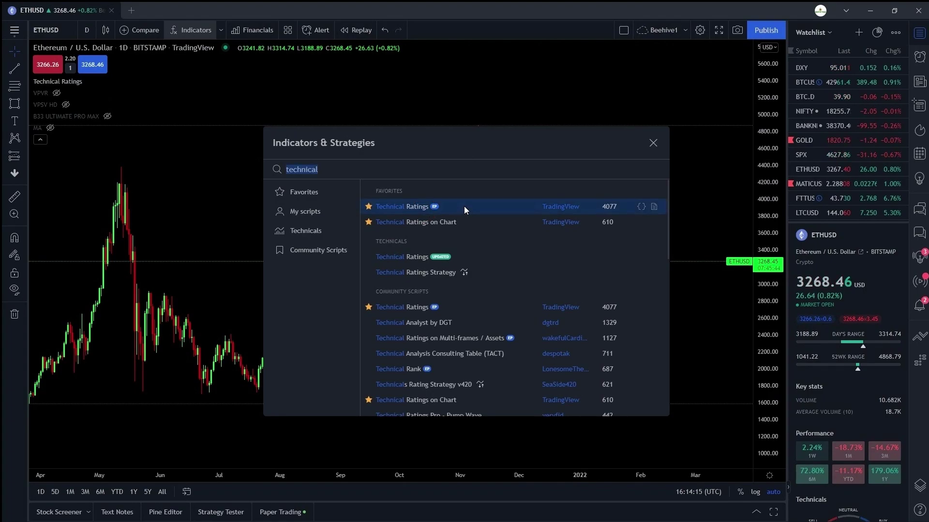
pyautogui.click(652, 143)
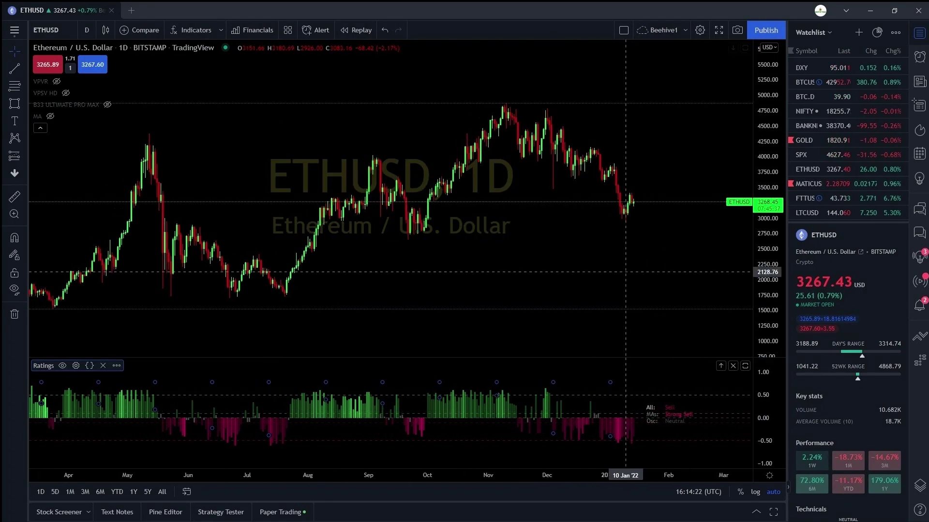
# - Browse the Alerts list and its options, then the ETHUSD news headlines
pyautogui.scroll(1, 625, 273)
pyautogui.click(919, 57)
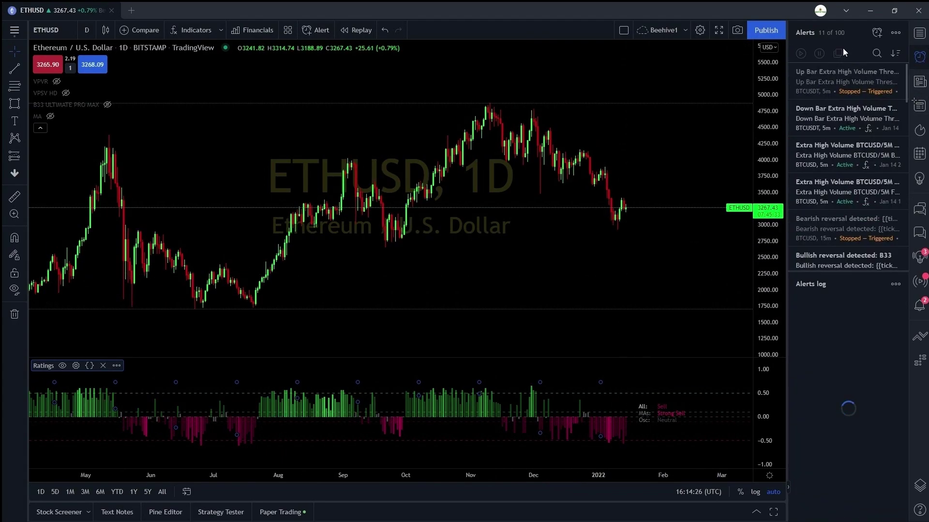
pyautogui.click(894, 32)
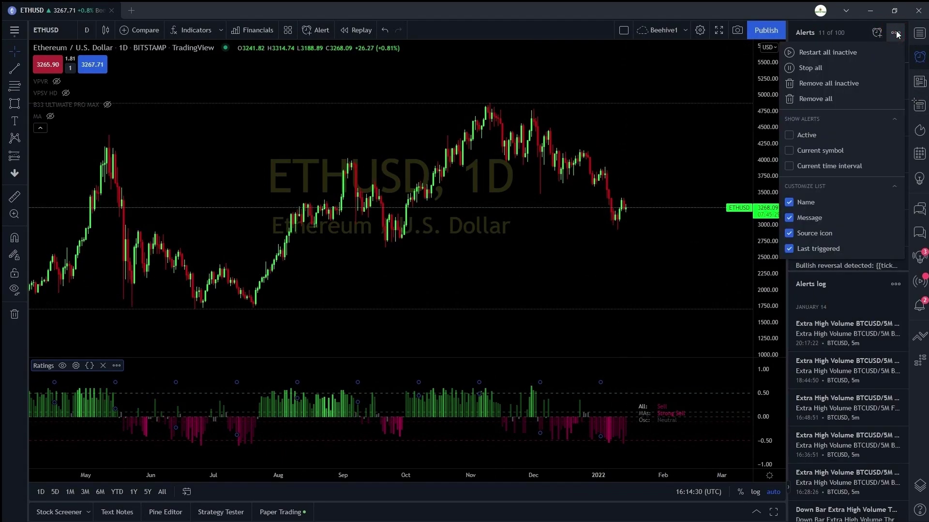
pyautogui.click(896, 33)
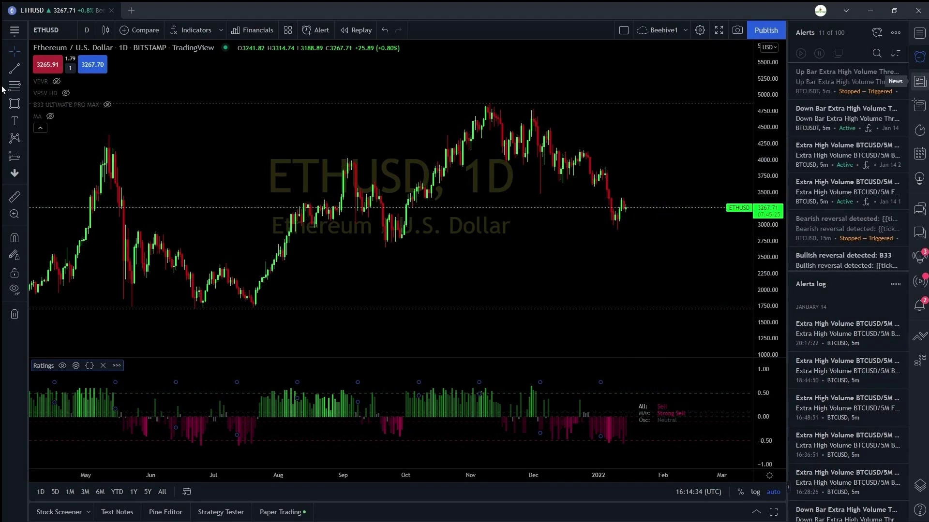
pyautogui.click(919, 82)
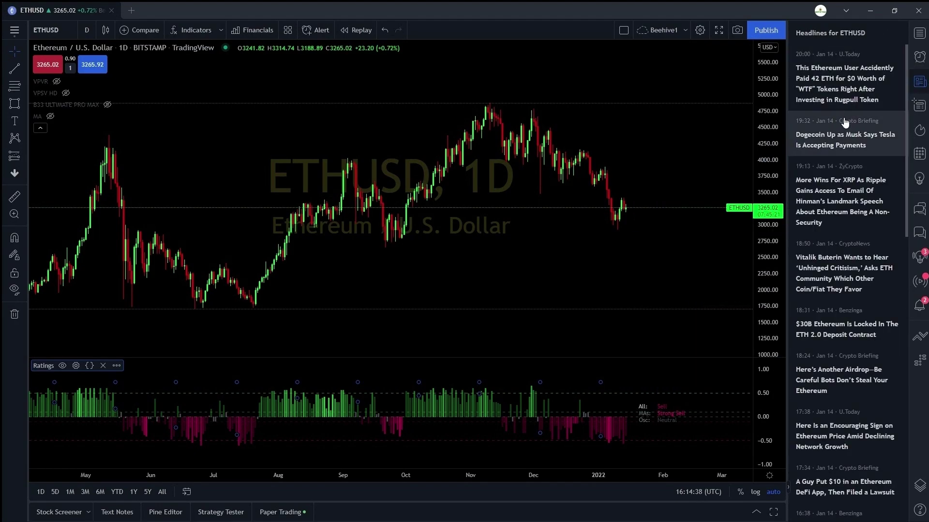
pyautogui.scroll(-2, 828, 238)
pyautogui.scroll(-8, 828, 238)
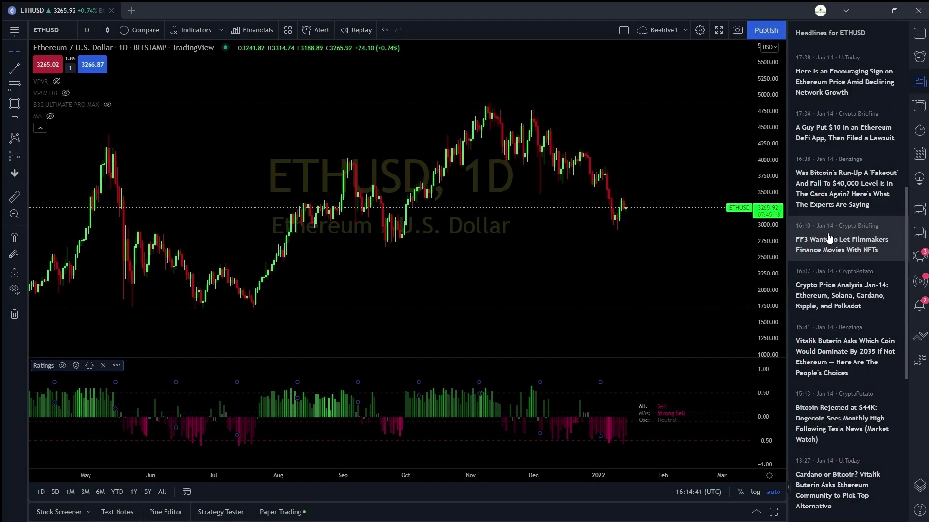
# - View the Data Window, Hotlists, Calendars, Ideas and chat panels
pyautogui.click(918, 103)
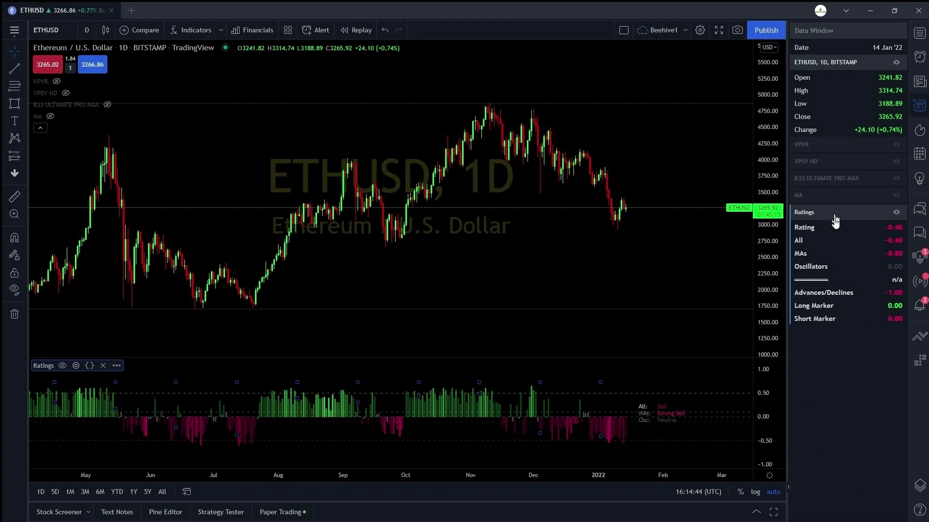
pyautogui.click(920, 133)
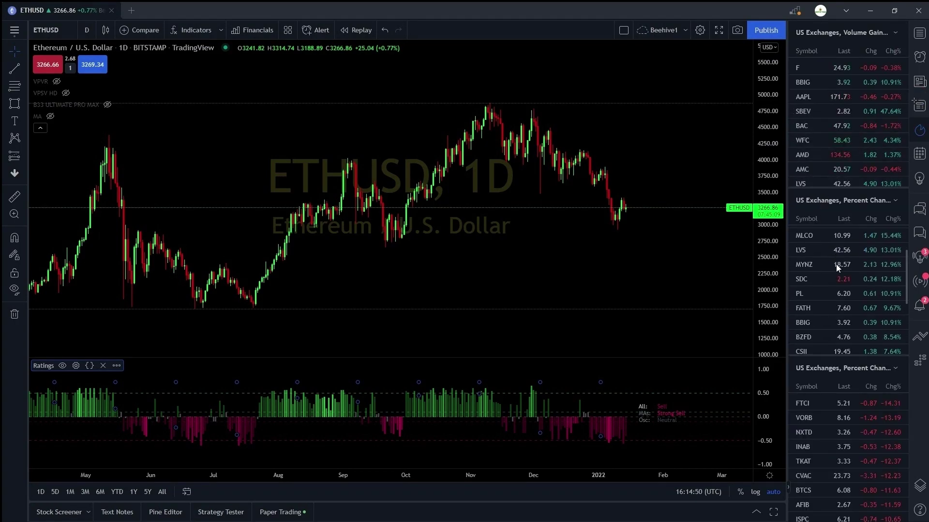
pyautogui.click(919, 154)
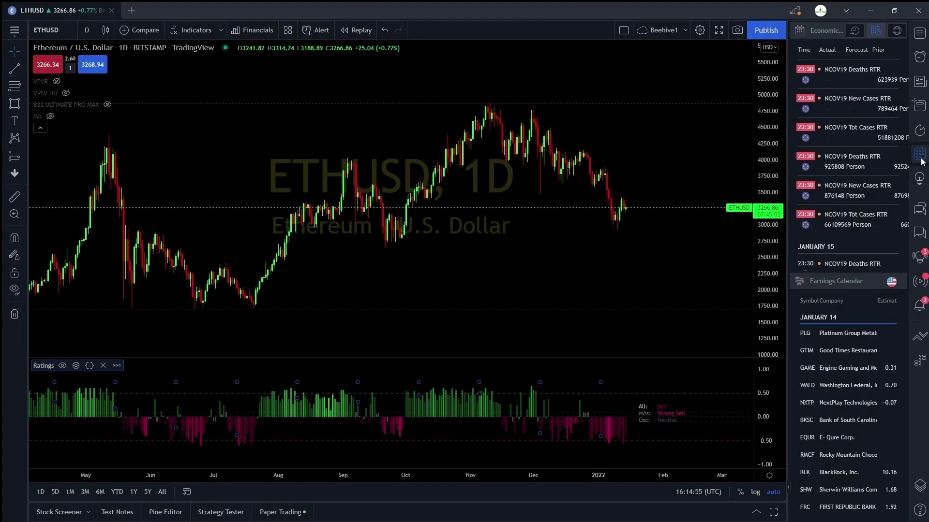
pyautogui.click(920, 180)
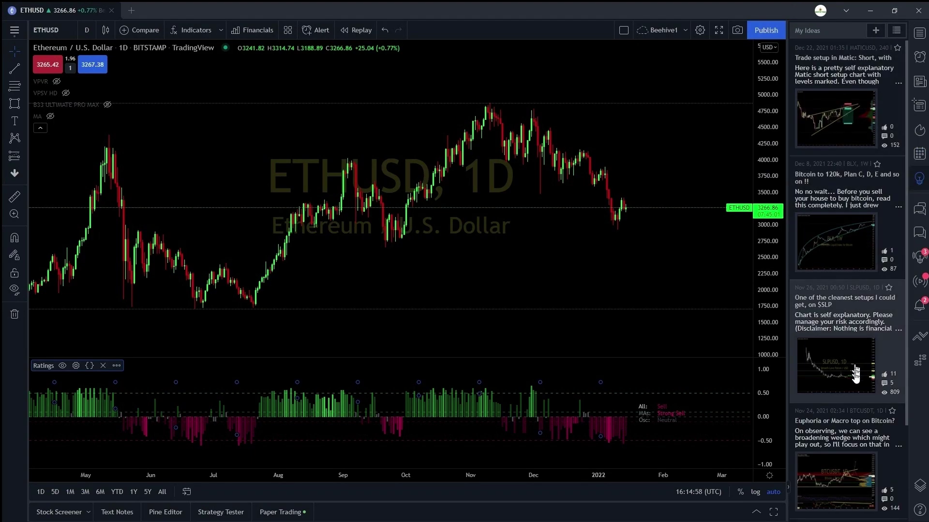
pyautogui.click(919, 211)
pyautogui.click(920, 233)
# - View the Streams and Notifications panels, and briefly toggle the Order Panel
pyautogui.click(920, 256)
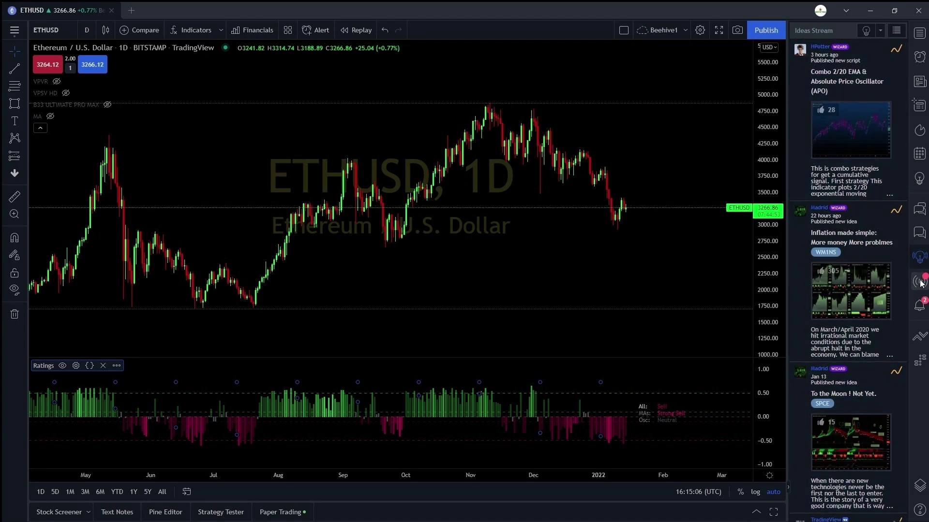
pyautogui.click(919, 284)
pyautogui.click(914, 306)
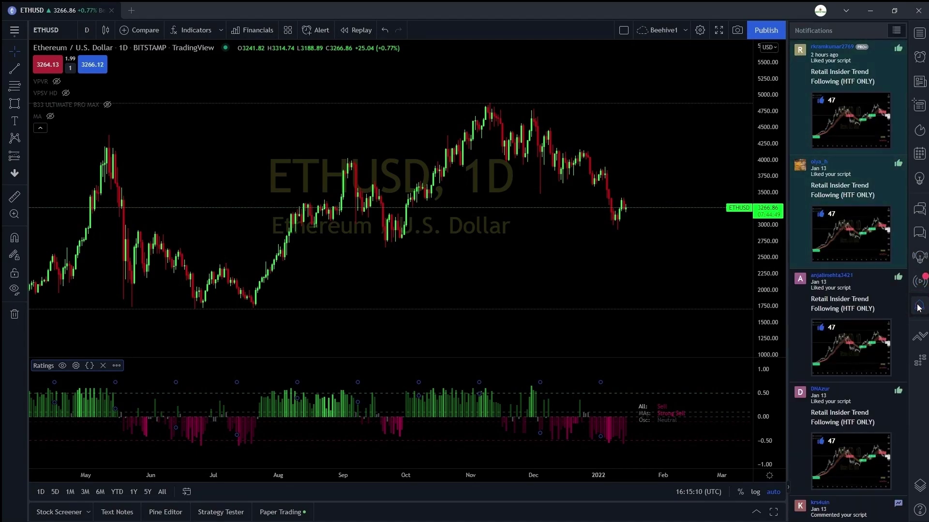
pyautogui.click(920, 338)
pyautogui.click(919, 338)
# - Browse the Text Notes, Pine Editor, Strategy Tester and Paper Trading bottom tabs
pyautogui.click(920, 359)
pyautogui.click(920, 359)
pyautogui.click(919, 305)
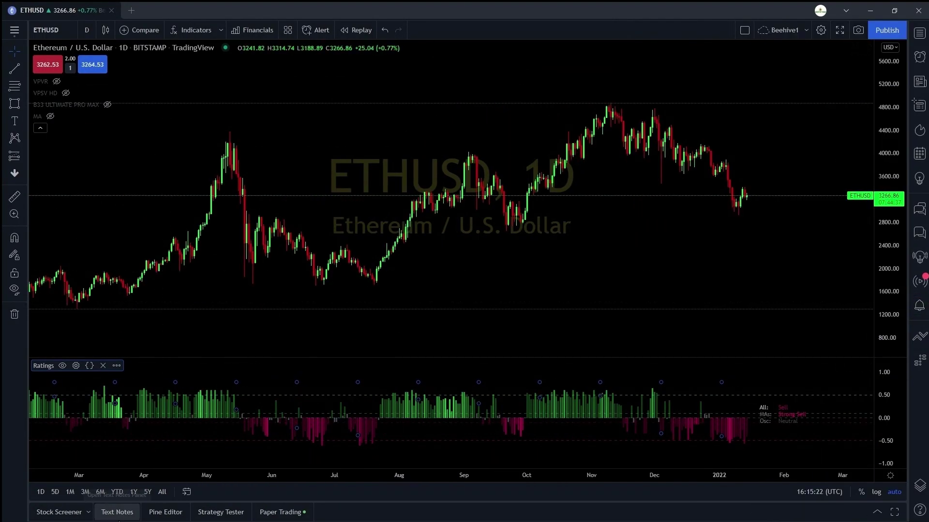
pyautogui.click(117, 512)
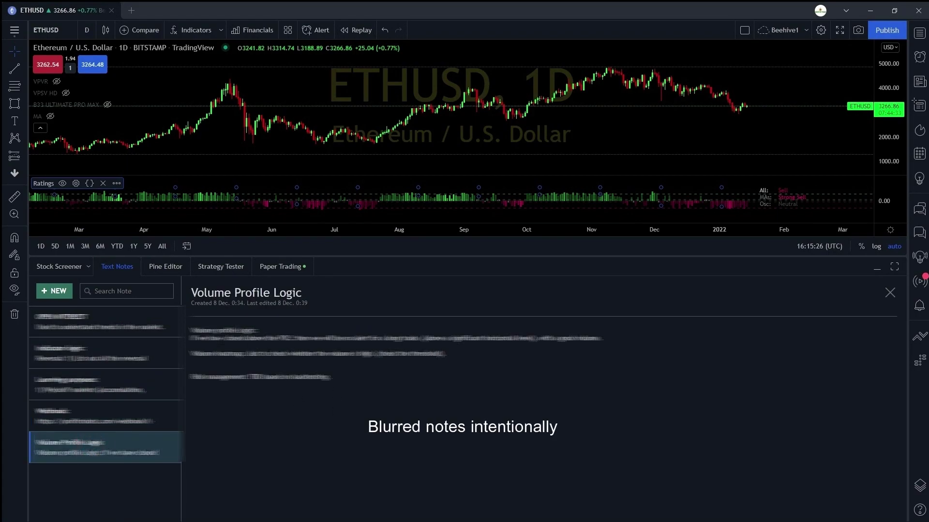
pyautogui.click(163, 267)
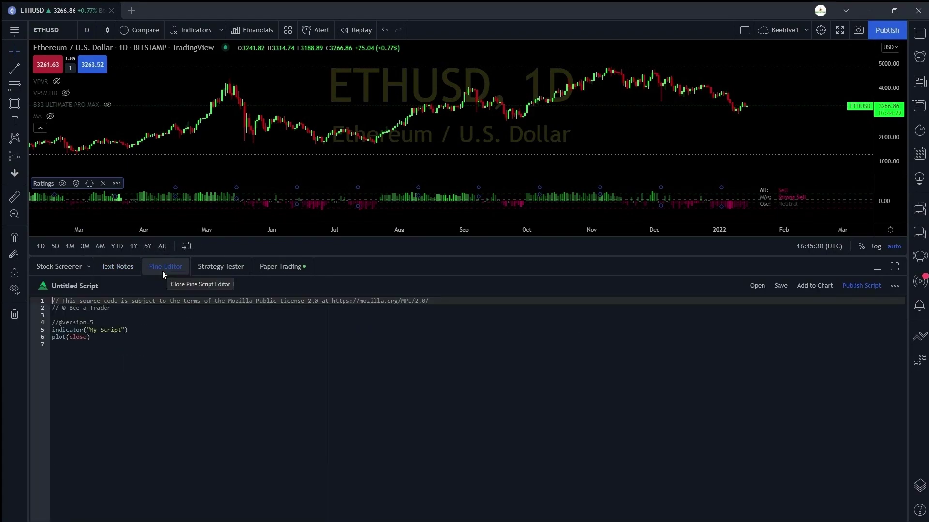
pyautogui.click(218, 275)
pyautogui.click(269, 269)
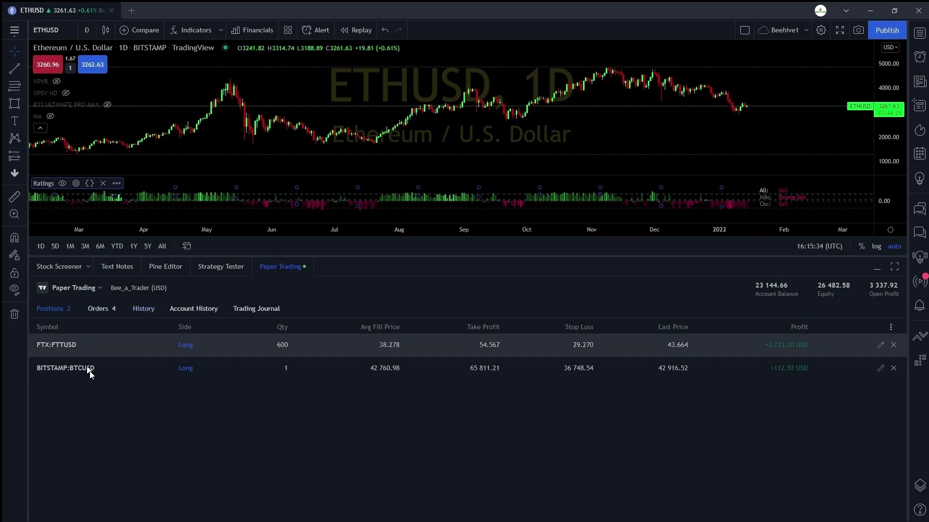
# - Connect the Paper Trading broker from the brokers list and collapse the bottom panel
pyautogui.click(88, 290)
pyautogui.click(70, 397)
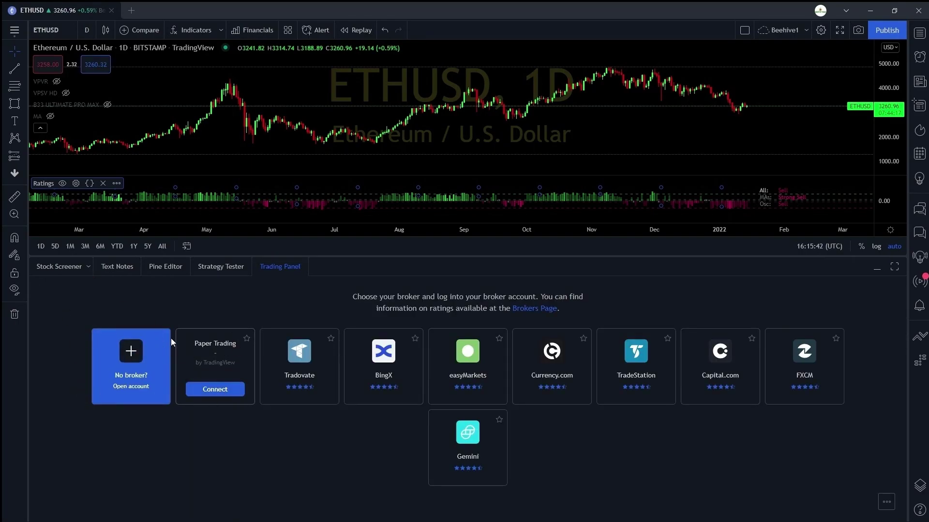
pyautogui.click(221, 389)
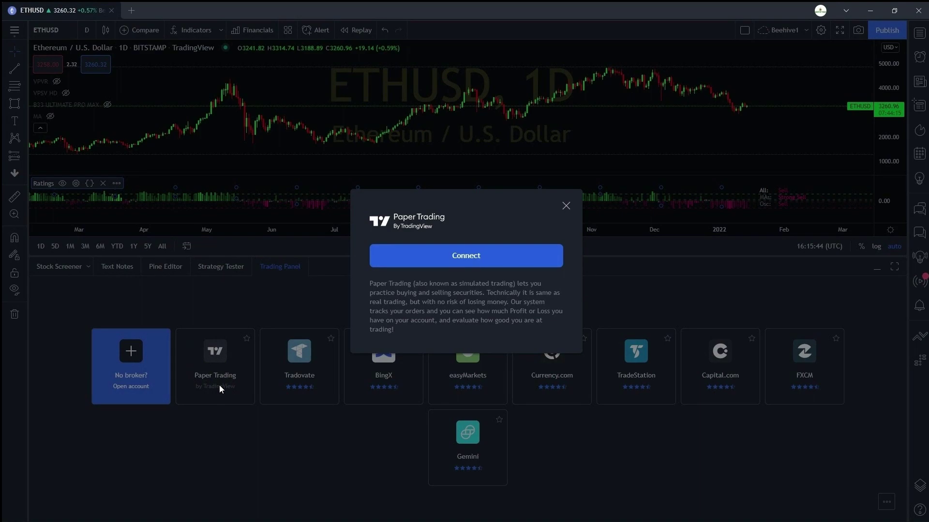
pyautogui.click(433, 264)
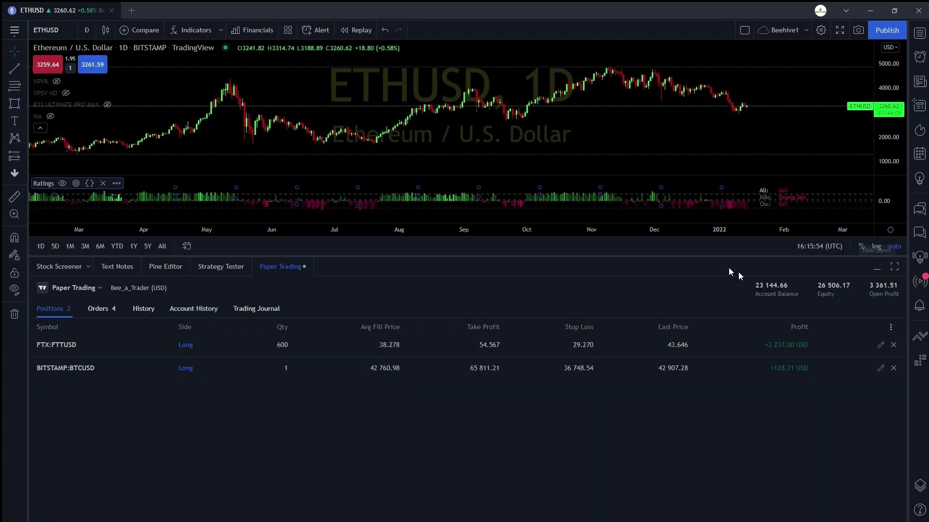
pyautogui.click(876, 267)
pyautogui.scroll(5, 684, 193)
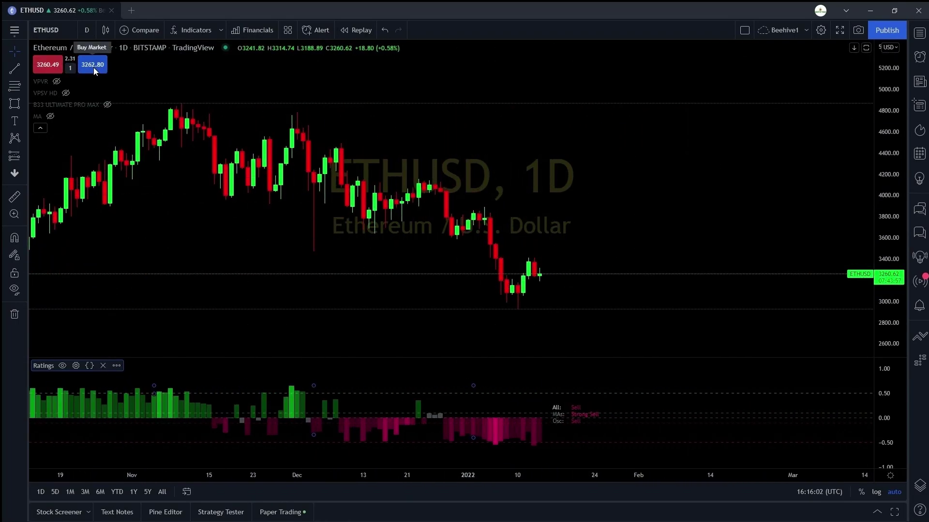
pyautogui.rightClick(540, 275)
pyautogui.moveTo(596, 321)
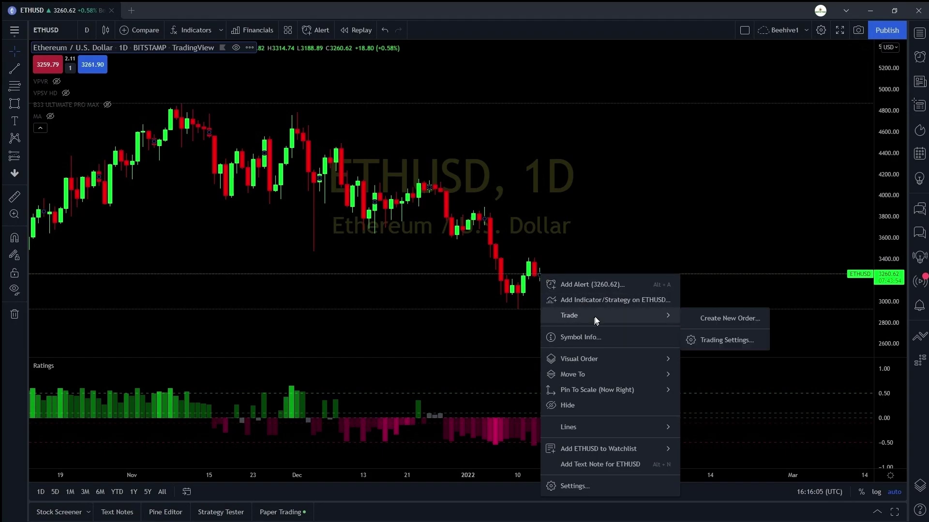
pyautogui.click(723, 321)
pyautogui.rightClick(382, 274)
pyautogui.moveTo(438, 320)
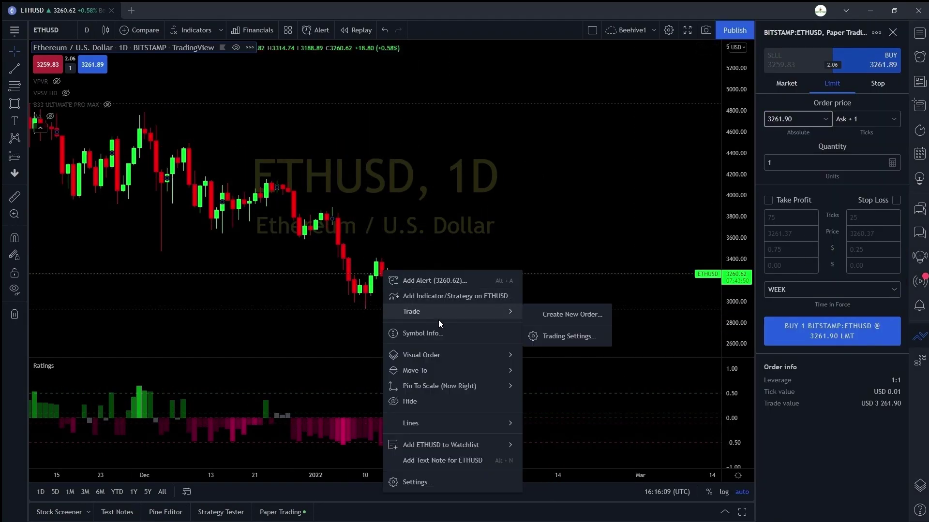
pyautogui.click(587, 338)
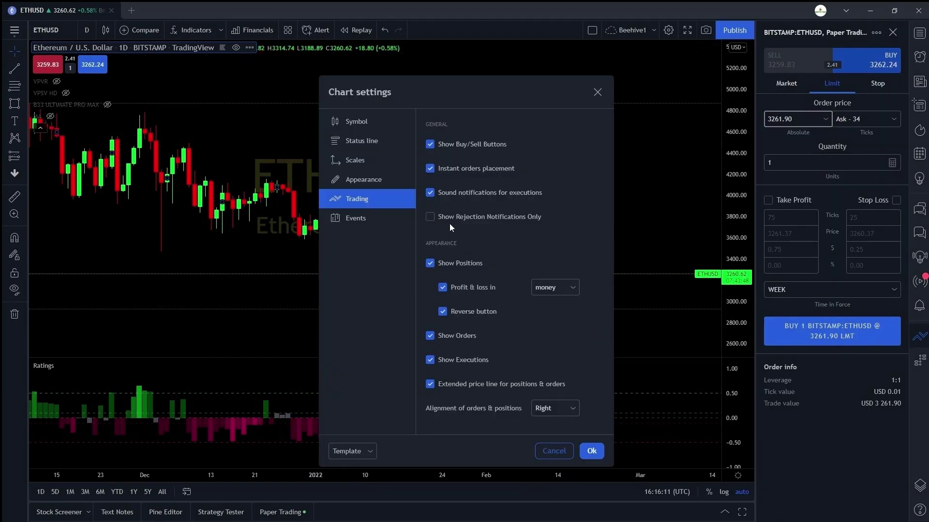
pyautogui.click(592, 452)
pyautogui.scroll(-1, 401, 278)
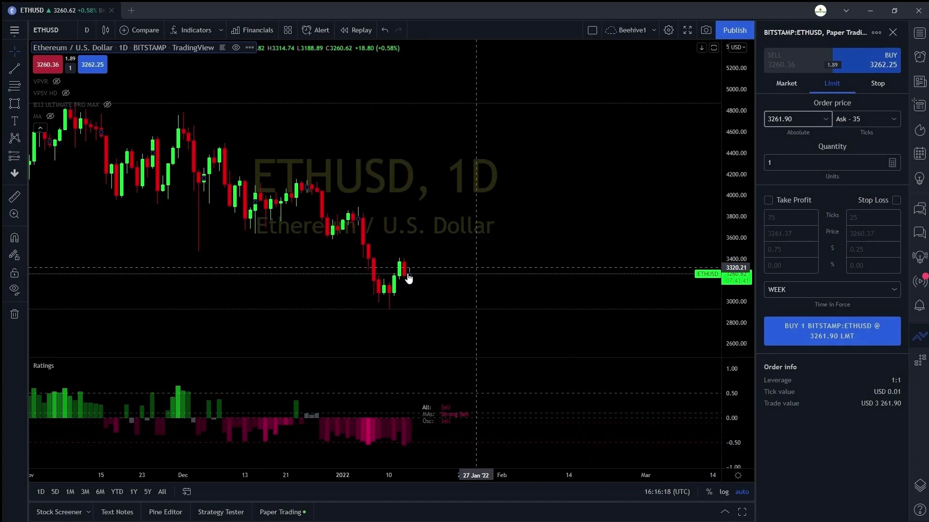
pyautogui.rightClick(426, 277)
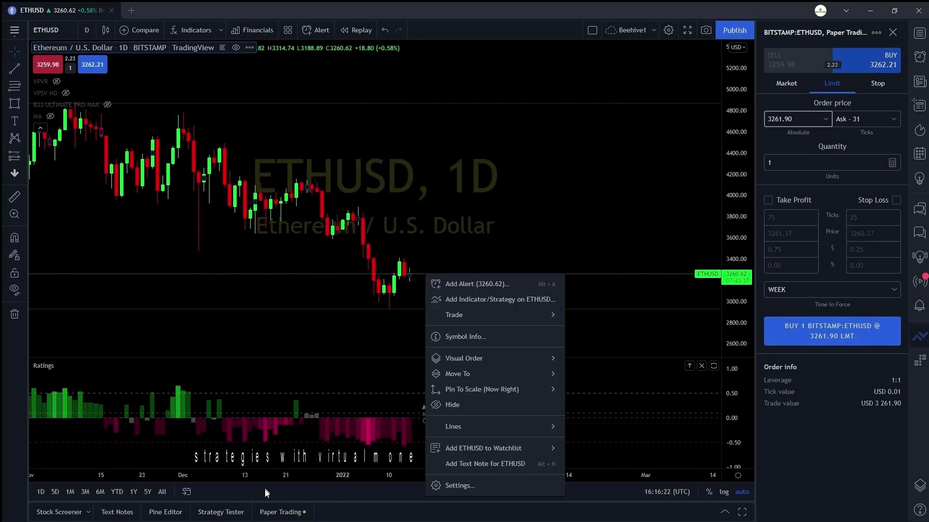
pyautogui.click(274, 511)
pyautogui.click(73, 288)
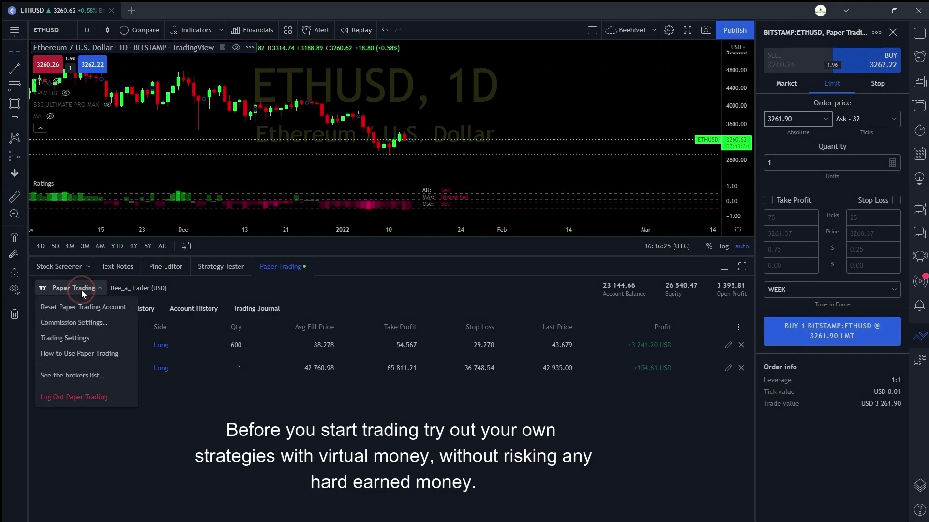
pyautogui.click(84, 323)
pyautogui.click(546, 218)
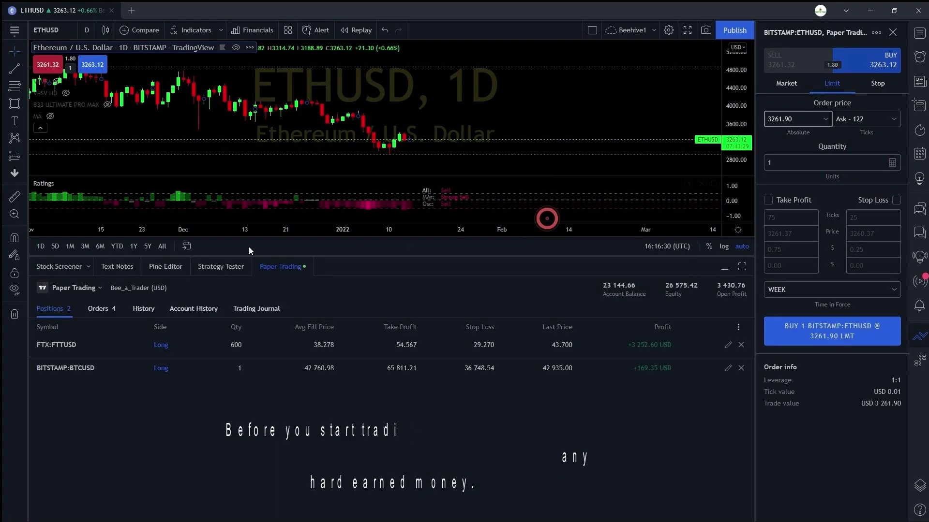
pyautogui.click(73, 288)
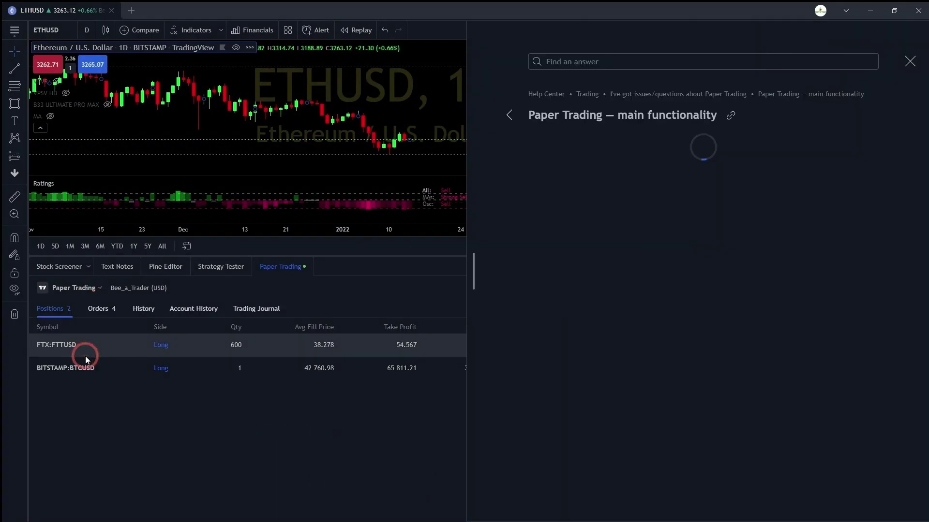
pyautogui.click(85, 356)
pyautogui.click(908, 61)
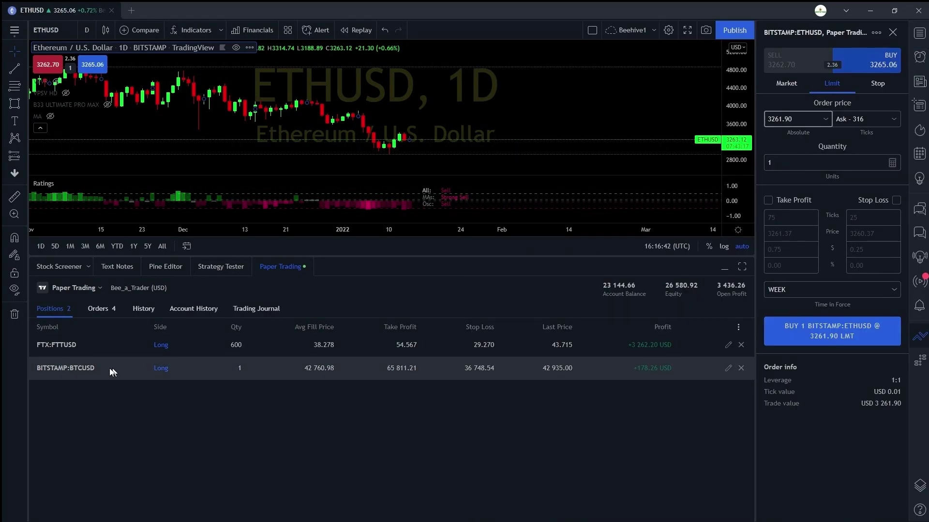
pyautogui.click(193, 310)
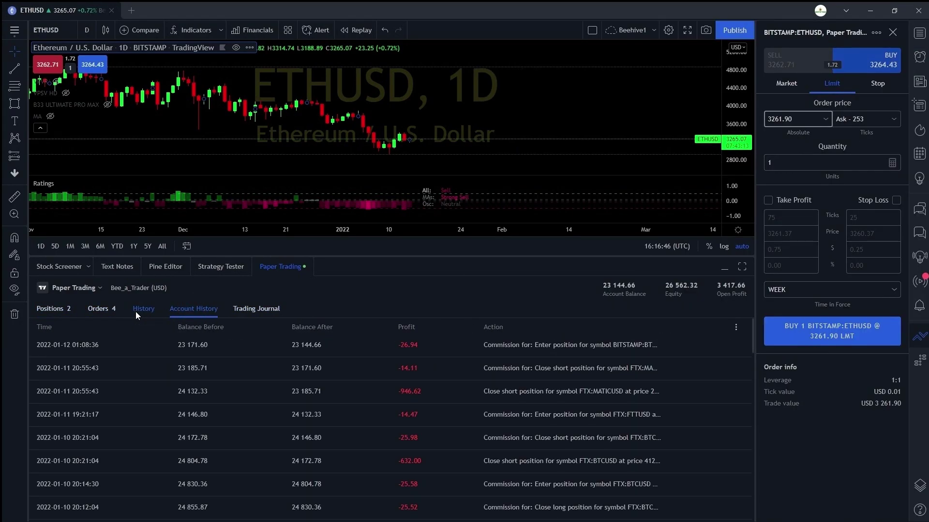
pyautogui.click(102, 308)
pyautogui.click(51, 304)
pyautogui.click(97, 308)
pyautogui.click(46, 308)
pyautogui.click(95, 288)
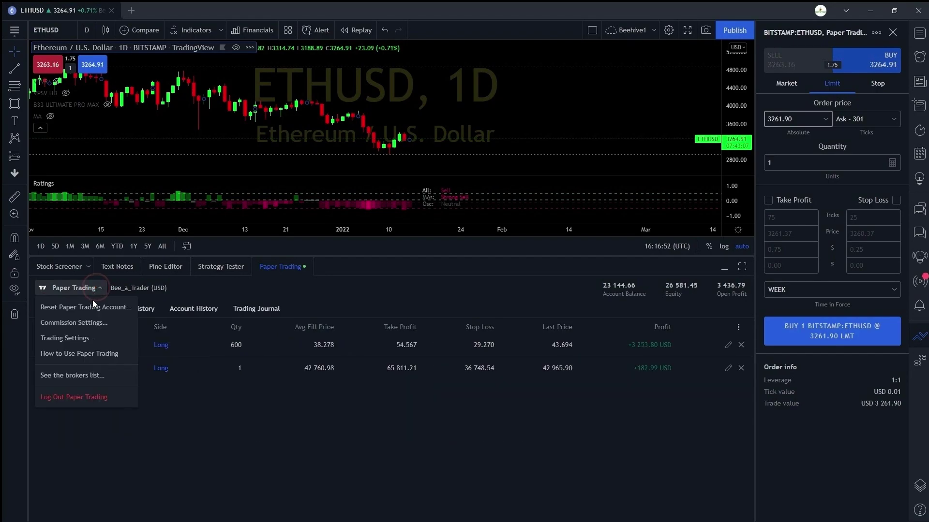
pyautogui.click(81, 339)
pyautogui.click(600, 453)
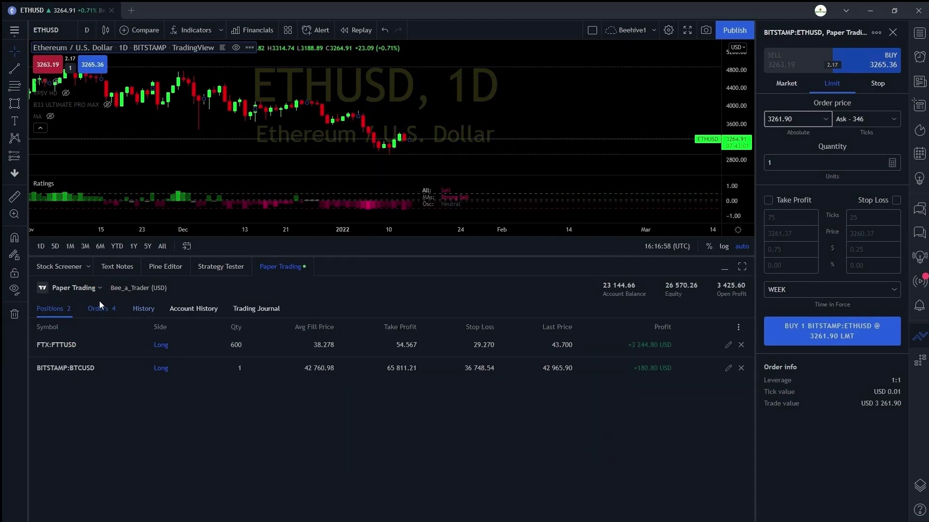
pyautogui.click(92, 292)
pyautogui.click(320, 289)
pyautogui.click(723, 268)
# - Buy 1 ETHUSD with take profit 3388.61 and stop loss 3160.61
pyautogui.click(895, 31)
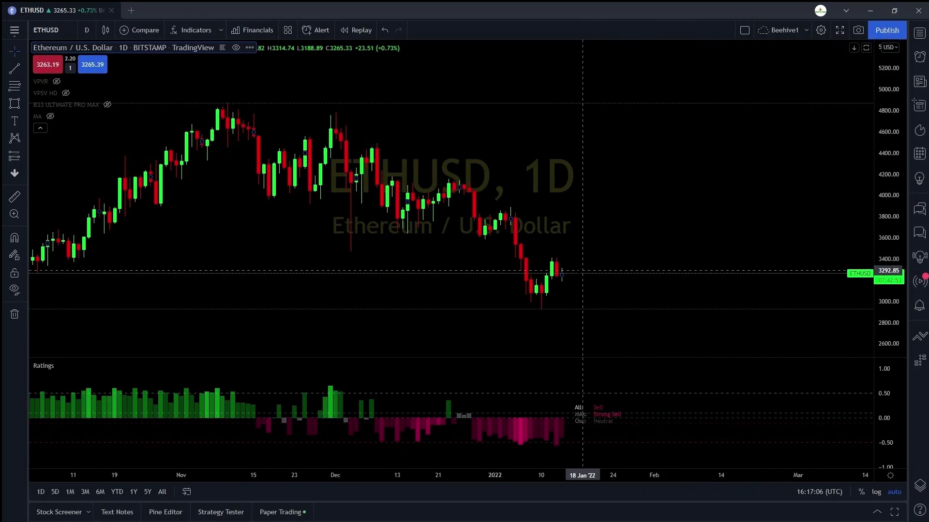
pyautogui.rightClick(565, 279)
pyautogui.moveTo(616, 327)
pyautogui.click(734, 327)
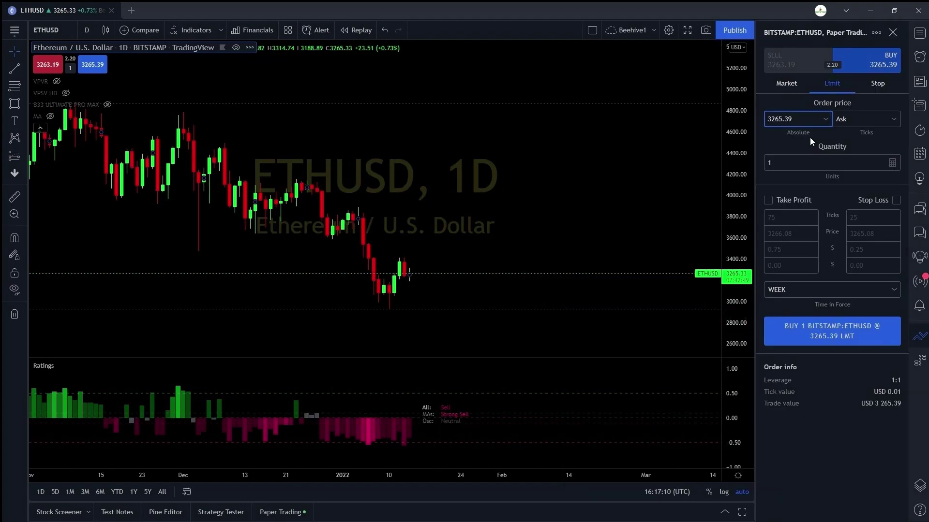
pyautogui.click(813, 340)
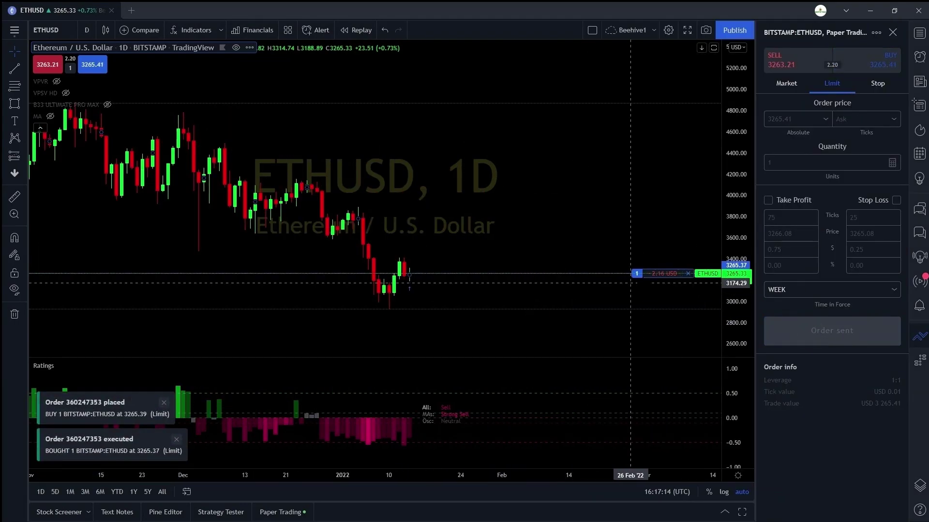
pyautogui.click(604, 275)
pyautogui.moveTo(608, 257); pyautogui.dragTo(618, 285)
pyautogui.click(893, 31)
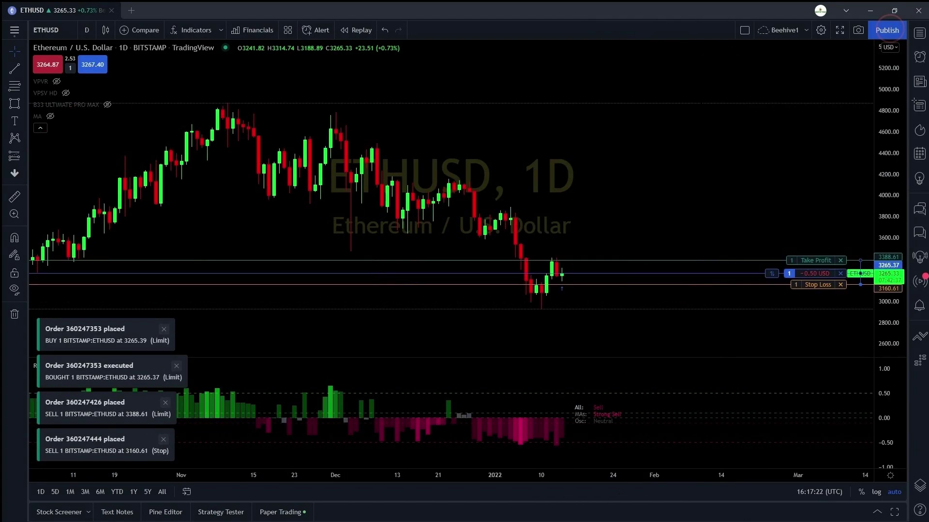
# - Buy 1 more ETHUSD, raise stop loss to 3234.20, lower take profit, then close the position
pyautogui.click(92, 64)
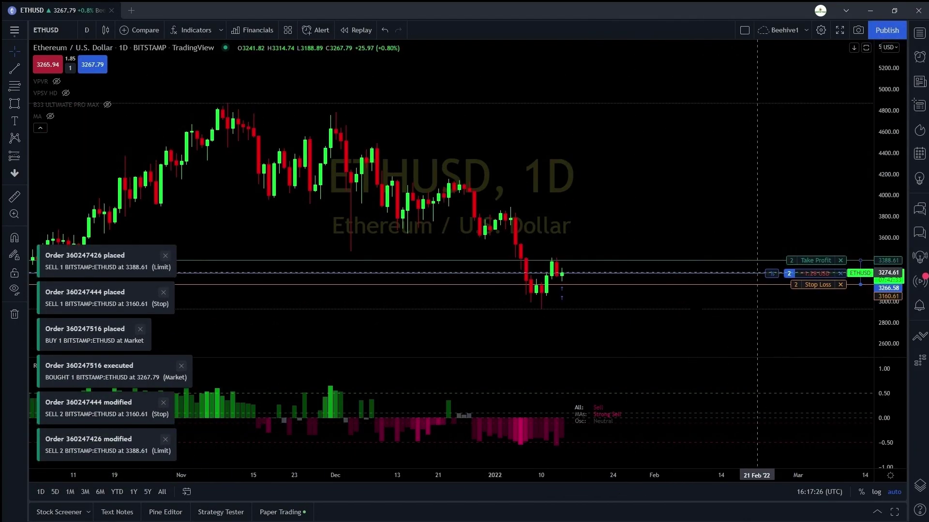
pyautogui.scroll(5, 680, 322)
pyautogui.moveTo(514, 331); pyautogui.dragTo(528, 288)
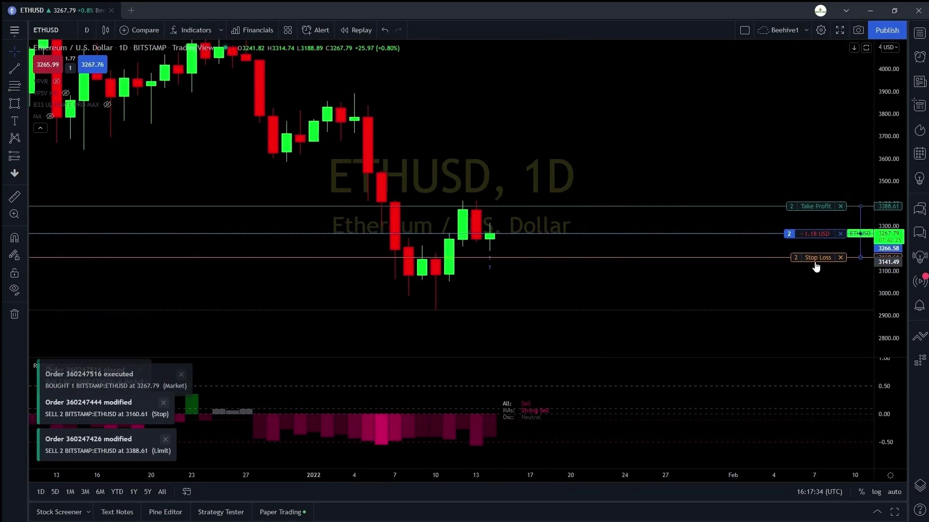
pyautogui.moveTo(817, 258); pyautogui.dragTo(817, 241)
pyautogui.moveTo(821, 206); pyautogui.dragTo(821, 224)
pyautogui.click(840, 233)
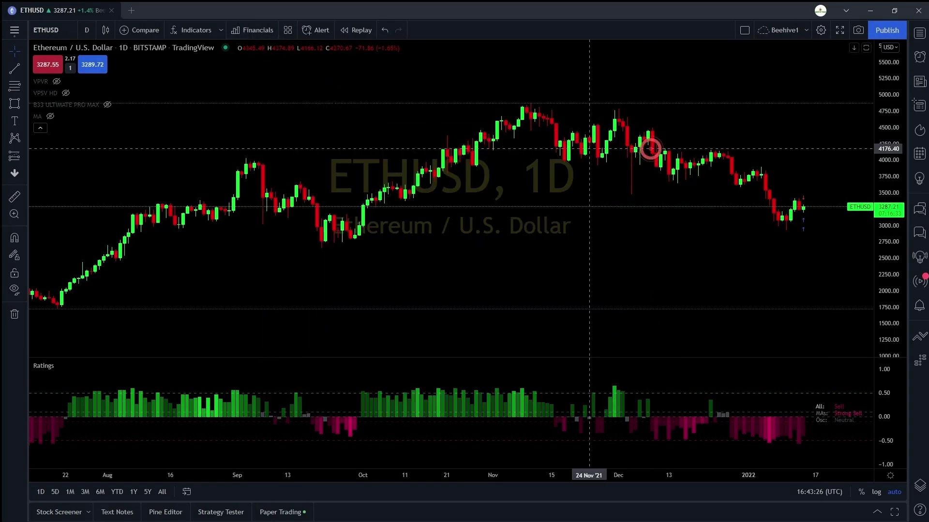
# - Switch the chart to AAPL (Apple Inc)
pyautogui.click(60, 31)
pyautogui.write('AAPL')
pyautogui.click(363, 217)
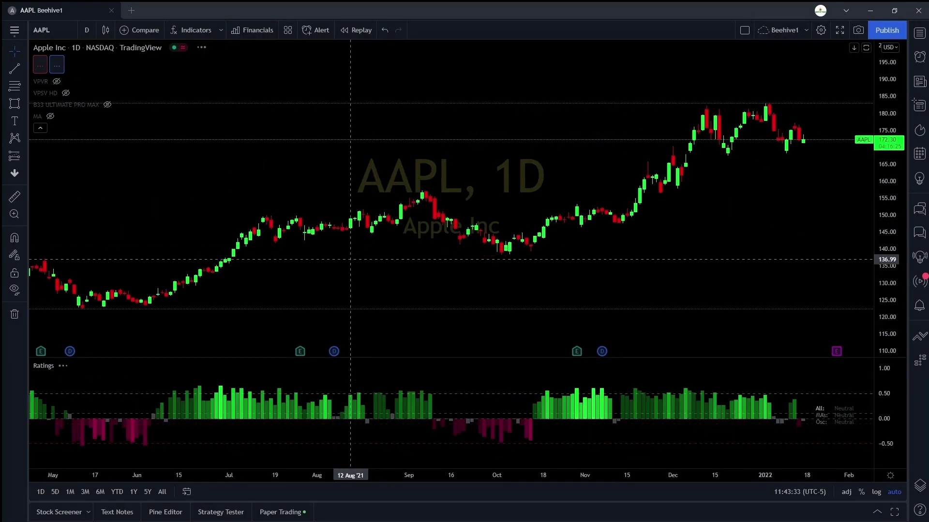
# - Add Total revenue, COGS, yearly Reduction of long term debt and Dividend yield % panes
pyautogui.click(251, 30)
pyautogui.click(387, 206)
pyautogui.click(430, 222)
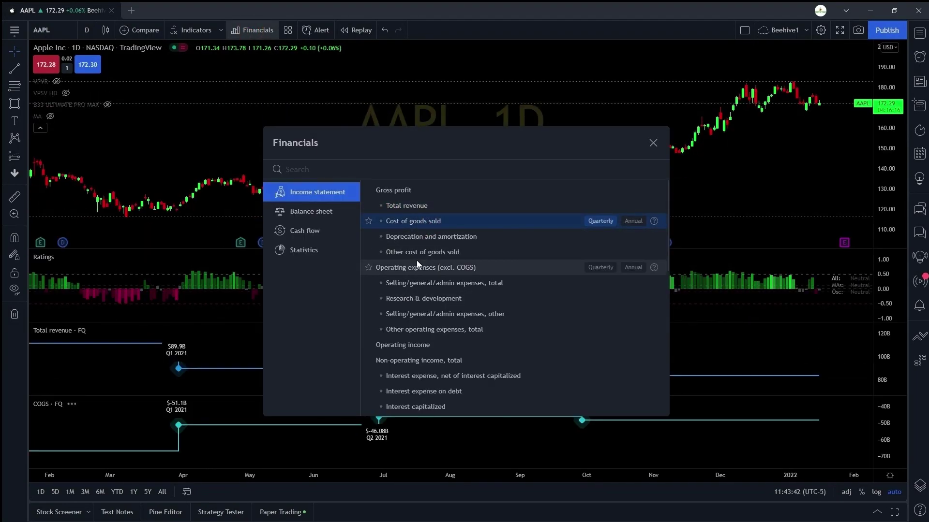
pyautogui.scroll(-15, 417, 263)
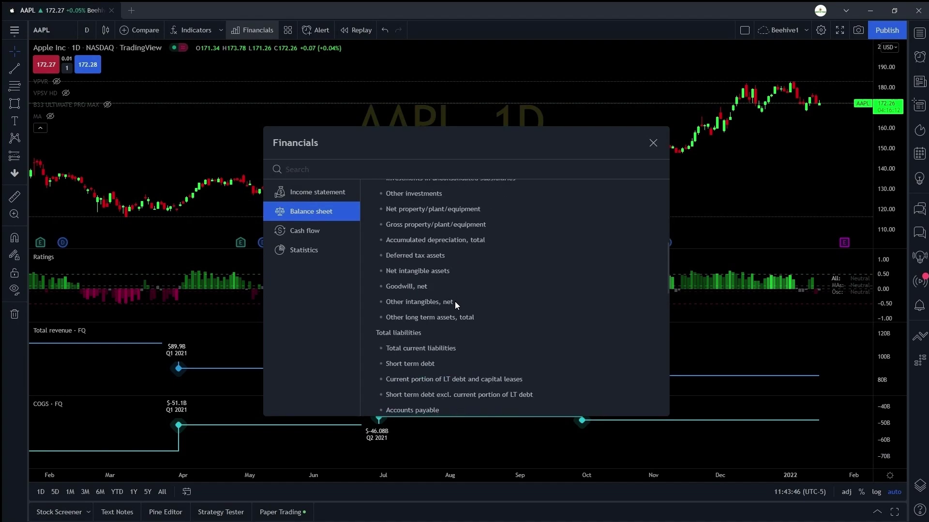
pyautogui.click(308, 232)
pyautogui.scroll(-12, 500, 268)
pyautogui.click(633, 269)
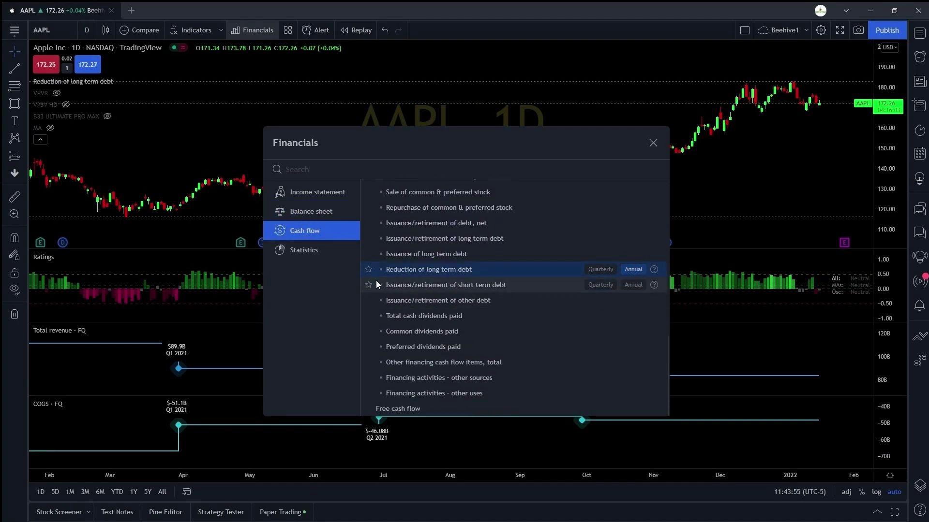
pyautogui.click(304, 252)
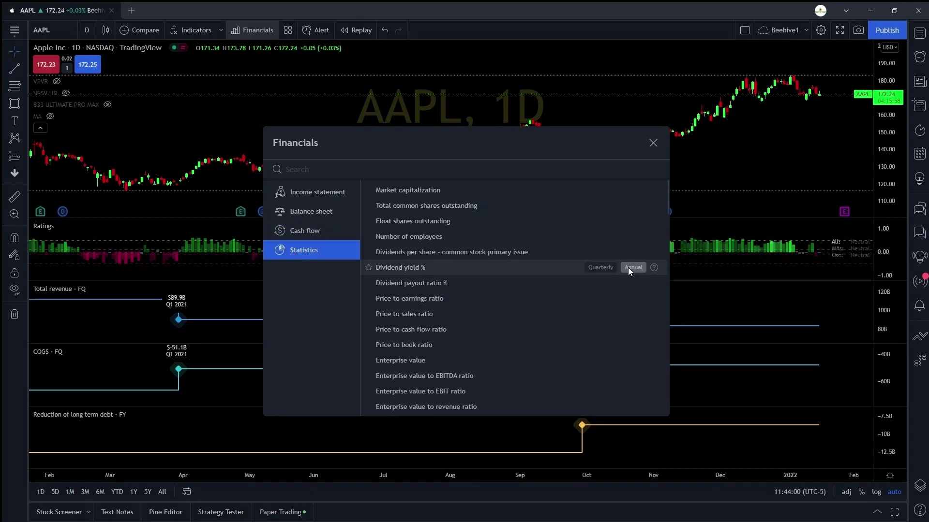
pyautogui.click(632, 267)
pyautogui.scroll(-10, 512, 304)
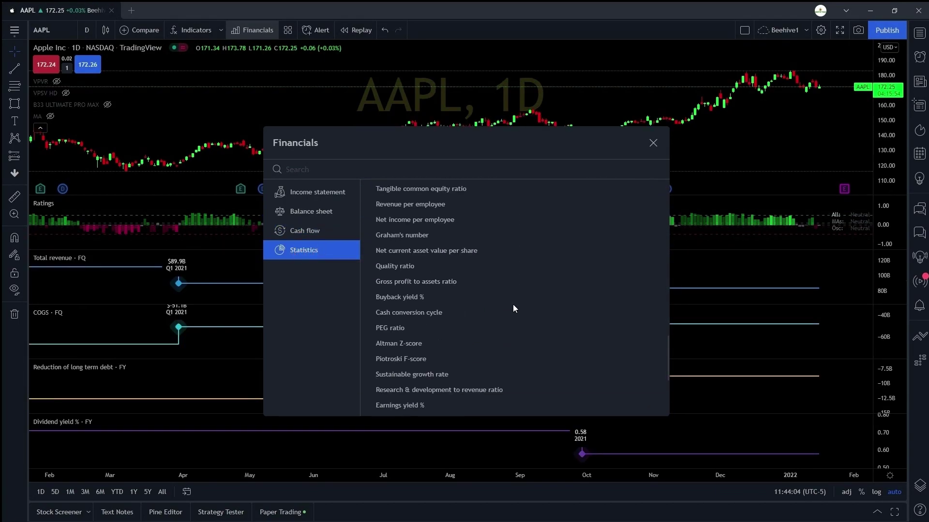
pyautogui.scroll(-4, 513, 304)
pyautogui.click(653, 143)
# - Remove the four financial panes from the AAPL chart
pyautogui.click(122, 257)
pyautogui.click(99, 287)
pyautogui.click(161, 330)
pyautogui.click(123, 385)
pyautogui.scroll(5, 337, 250)
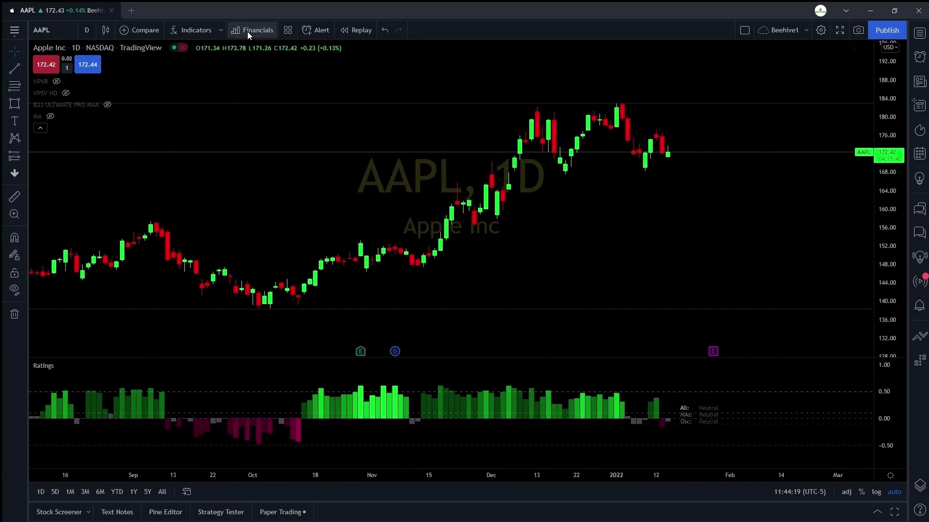
# - Review Apple's financials Overview, Balance sheet, Cash flow and Statistics tables, then close
pyautogui.moveTo(360, 353)
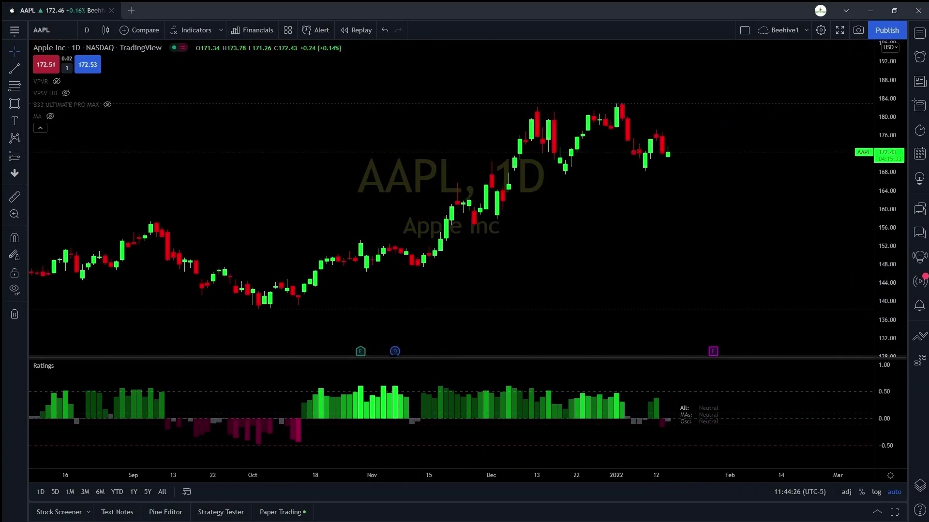
pyautogui.moveTo(395, 351)
pyautogui.click(386, 330)
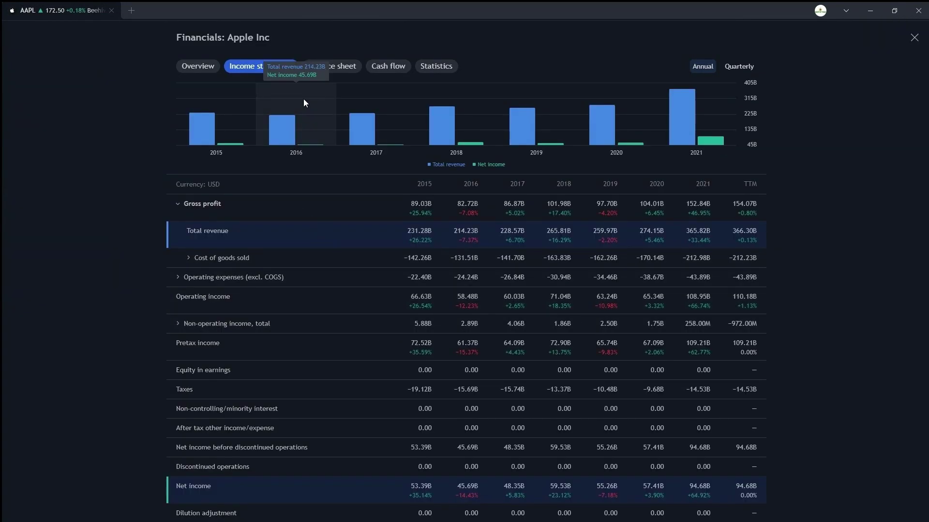
pyautogui.scroll(-5, 334, 254)
pyautogui.scroll(5, 326, 248)
pyautogui.click(210, 70)
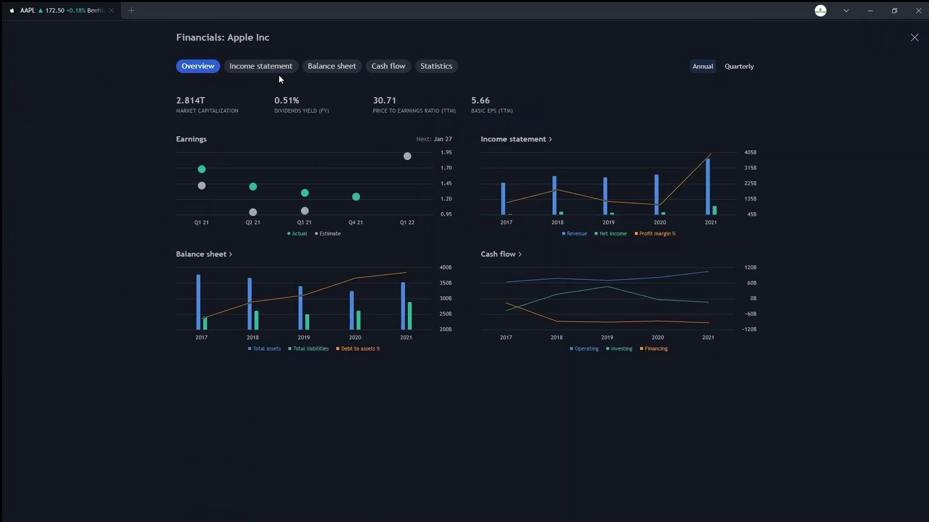
pyautogui.click(327, 67)
pyautogui.click(383, 70)
pyautogui.click(435, 67)
pyautogui.click(913, 37)
# - Load RELIANCE and review its cash flow and overview financials
pyautogui.click(42, 30)
pyautogui.write('RELIANCE')
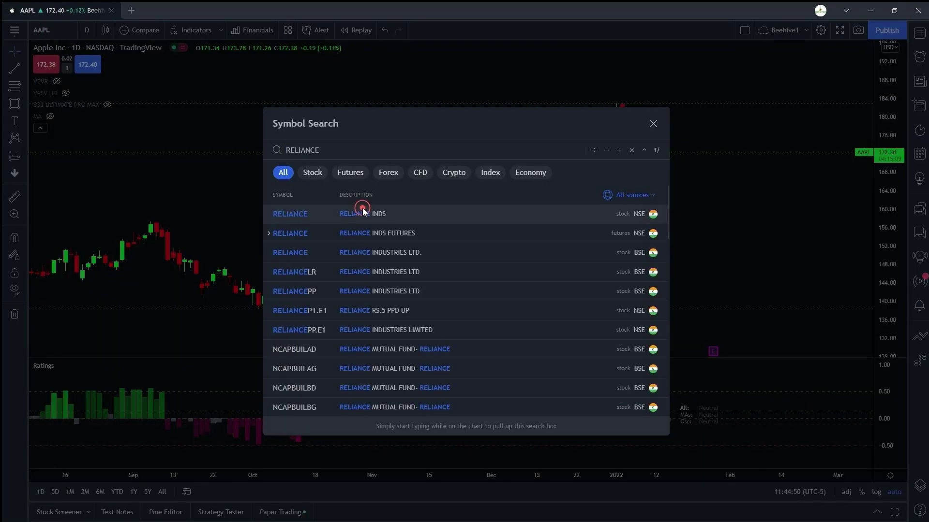
pyautogui.press('Return')
pyautogui.moveTo(341, 352)
pyautogui.click(331, 327)
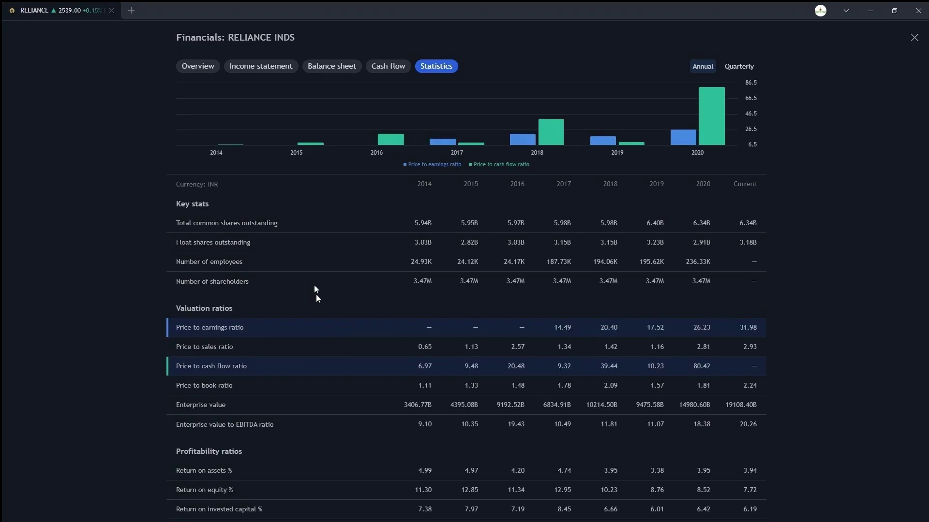
pyautogui.scroll(-5, 338, 252)
pyautogui.click(384, 66)
pyautogui.click(197, 66)
pyautogui.press('Escape')
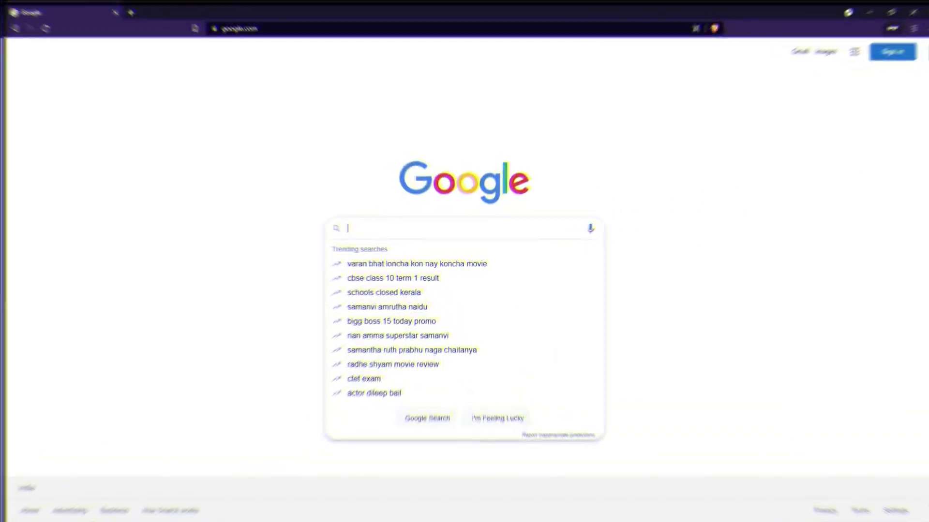
# - Search Google Images for 'bitcoin meme' and open the "this is fine" meme
pyautogui.write('bitcoin meme')
pyautogui.press('Return')
pyautogui.click(139, 91)
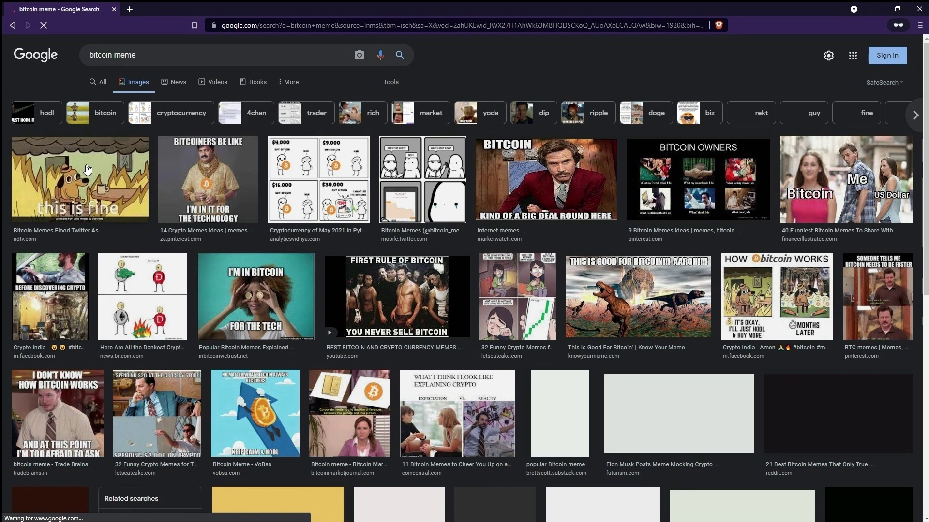
pyautogui.click(85, 164)
# - Copy the "this is fine" meme and paste it onto the BTCUSDT chart
pyautogui.rightClick(735, 177)
pyautogui.click(755, 290)
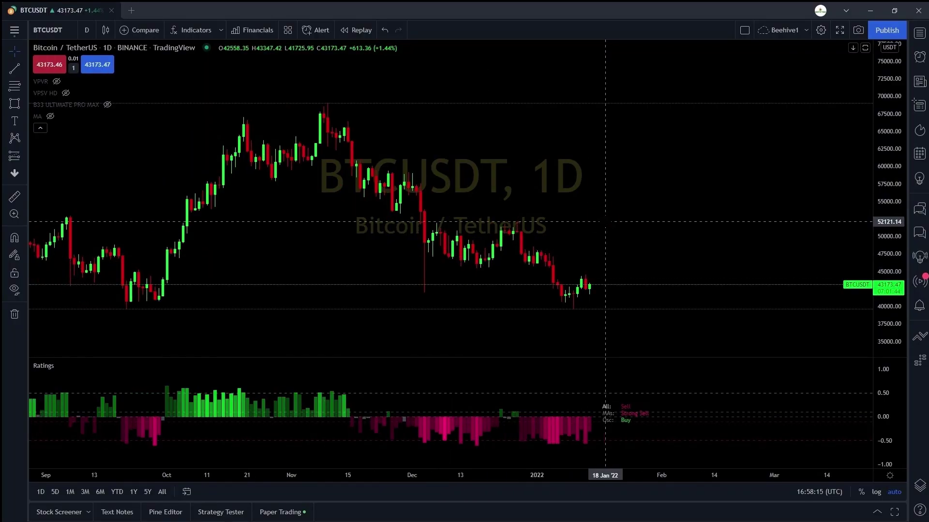
pyautogui.rightClick(605, 222)
pyautogui.click(610, 256)
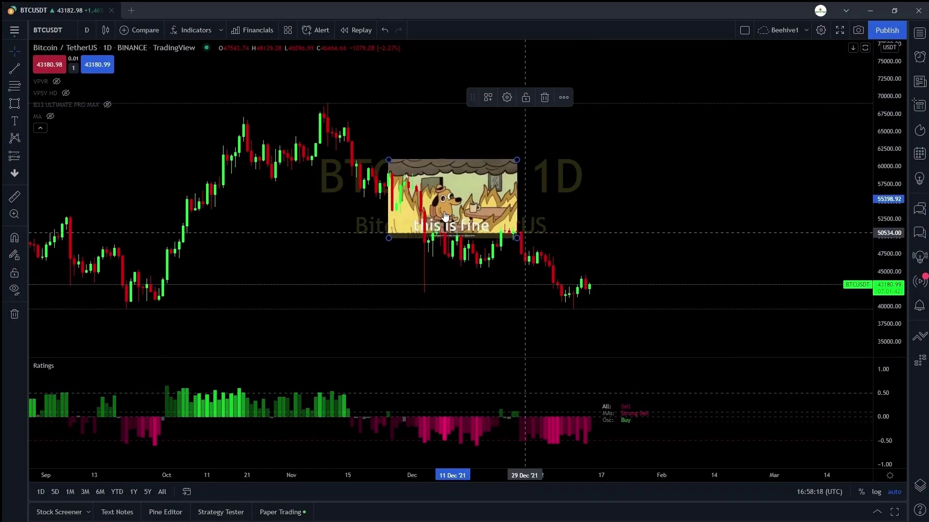
pyautogui.moveTo(411, 203); pyautogui.dragTo(219, 258)
# - Try moving the meme image to the chart's left side, undoing the move
pyautogui.rightClick(233, 239)
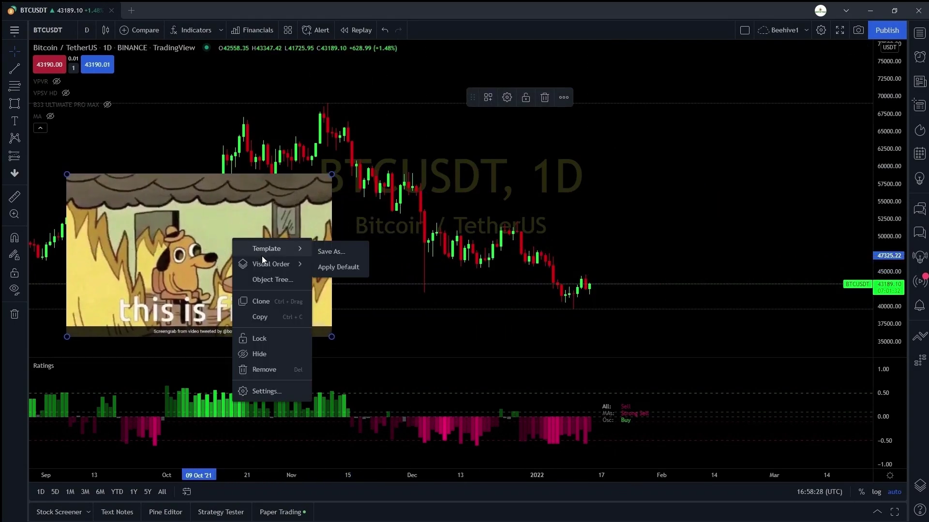
pyautogui.moveTo(300, 265)
pyautogui.click(339, 267)
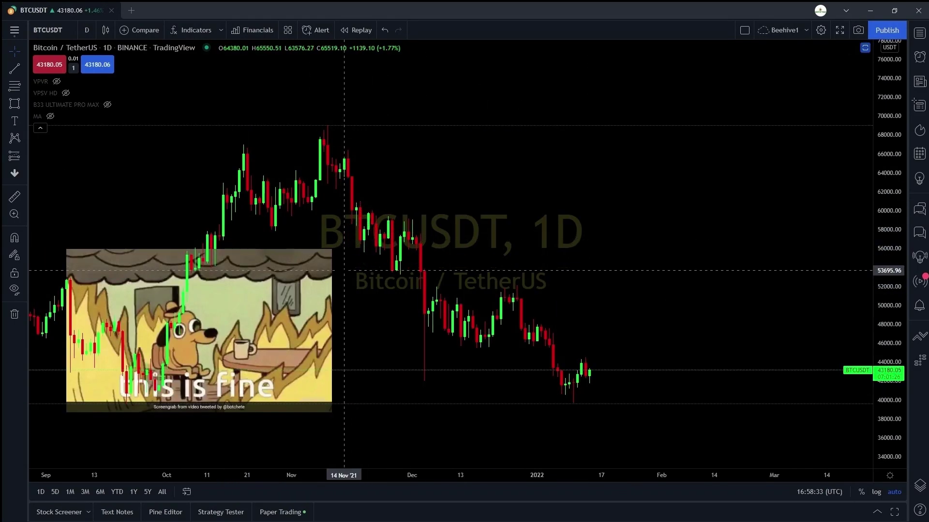
pyautogui.moveTo(193, 290); pyautogui.dragTo(324, 271)
pyautogui.hotkey('ctrl', 'z')
# - Lower the meme image's transparency setting and apply, then copy the tweet's link
pyautogui.rightClick(317, 335)
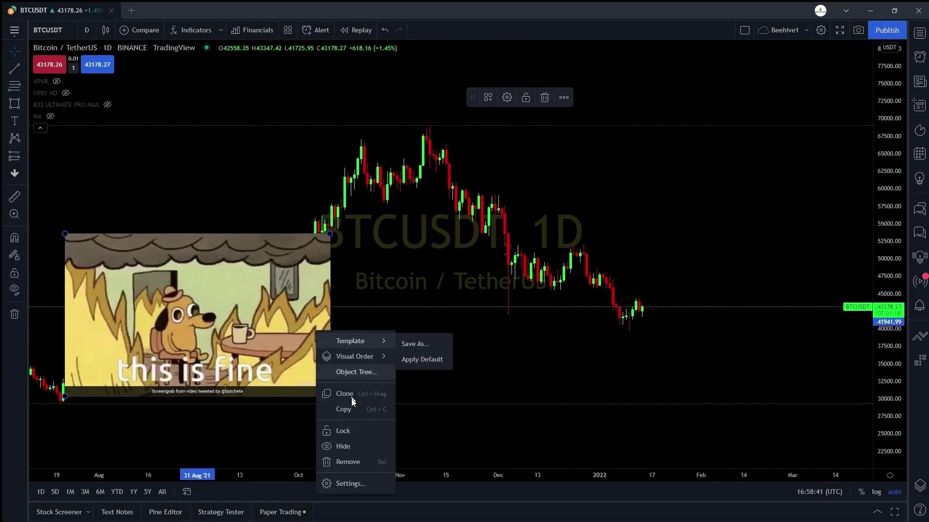
pyautogui.click(363, 481)
pyautogui.moveTo(502, 334); pyautogui.dragTo(457, 332)
pyautogui.click(430, 197)
pyautogui.click(569, 408)
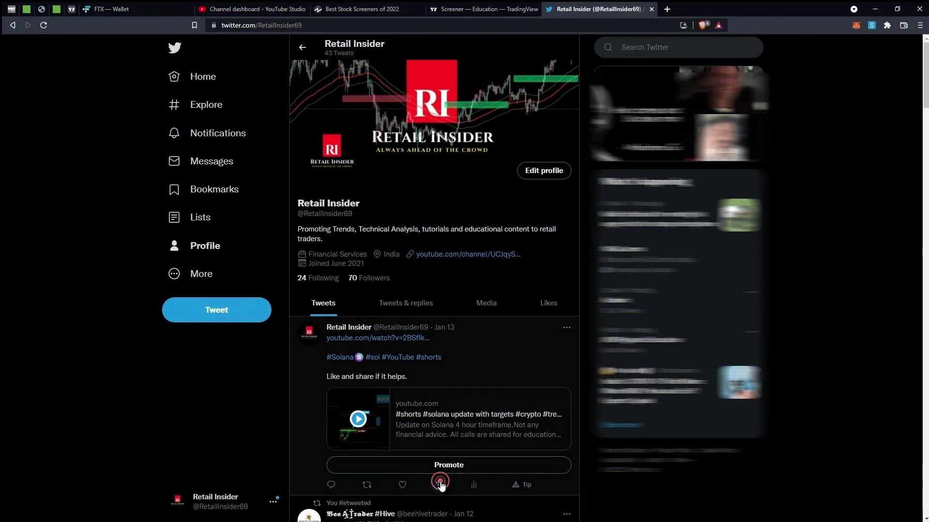
pyautogui.click(440, 485)
pyautogui.click(448, 452)
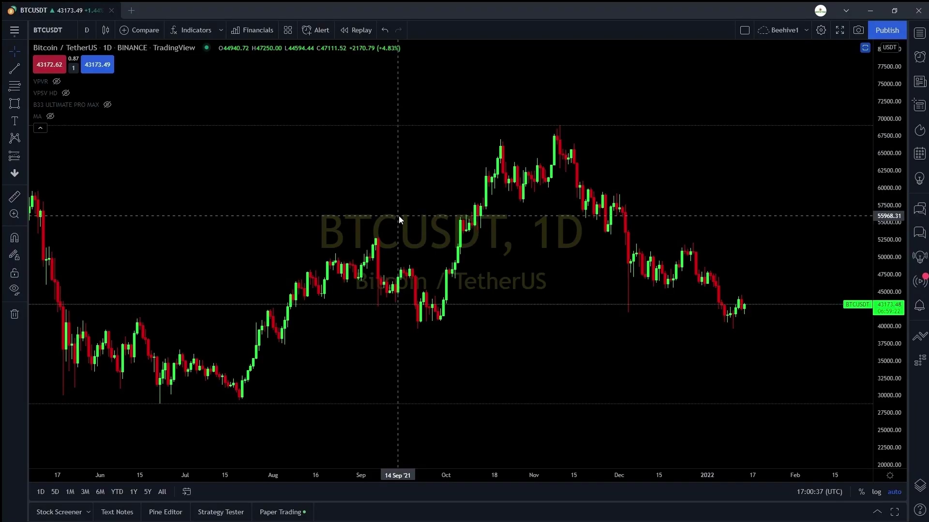
# - Paste the first shared tweet onto the BTCUSDT chart and shift to recent candles
pyautogui.click(430, 247)
pyautogui.hotkey('ctrl', 'v')
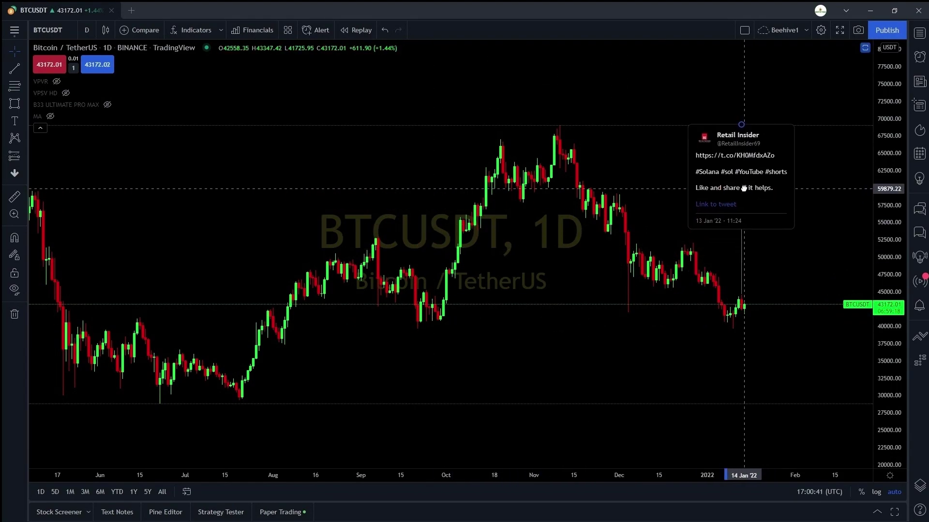
pyautogui.scroll(3, 765, 279)
pyautogui.moveTo(765, 280); pyautogui.dragTo(602, 322)
pyautogui.scroll(2, 646, 303)
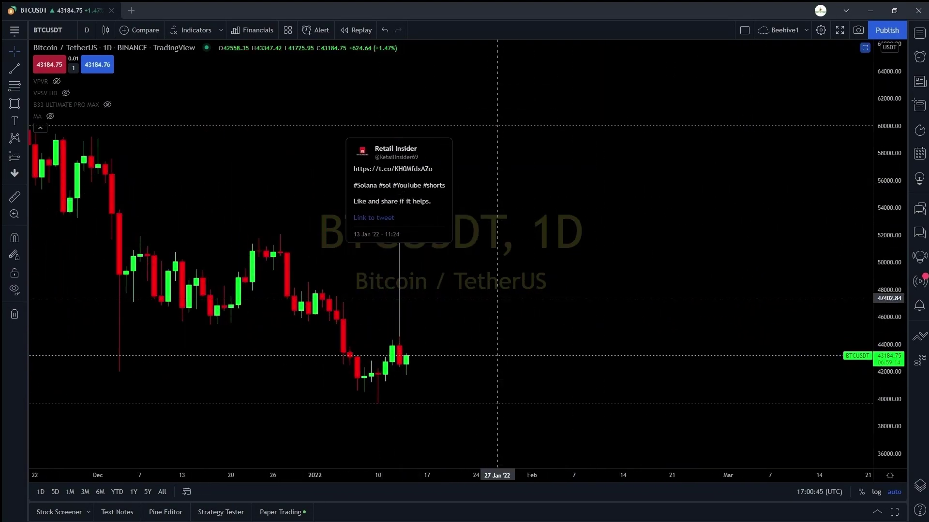
pyautogui.scroll(-3, 646, 296)
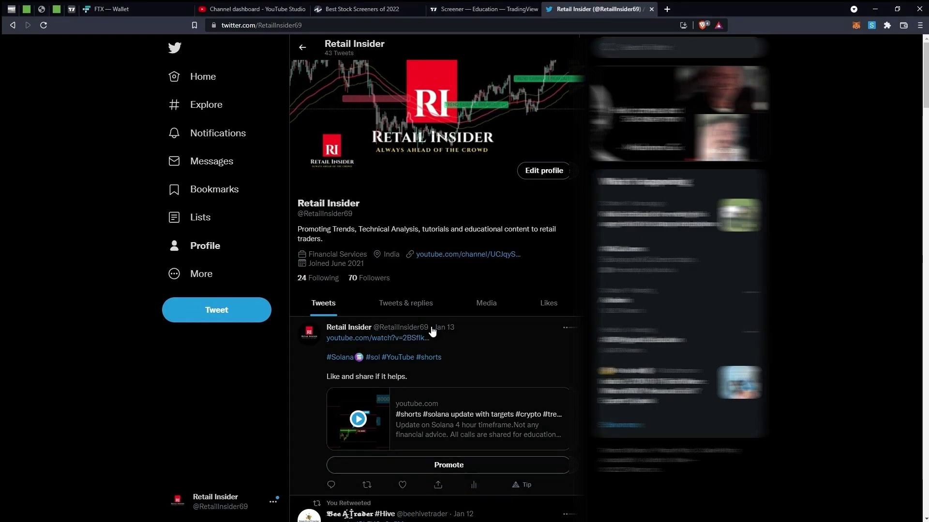
pyautogui.scroll(-3, 430, 327)
pyautogui.scroll(3, 545, 258)
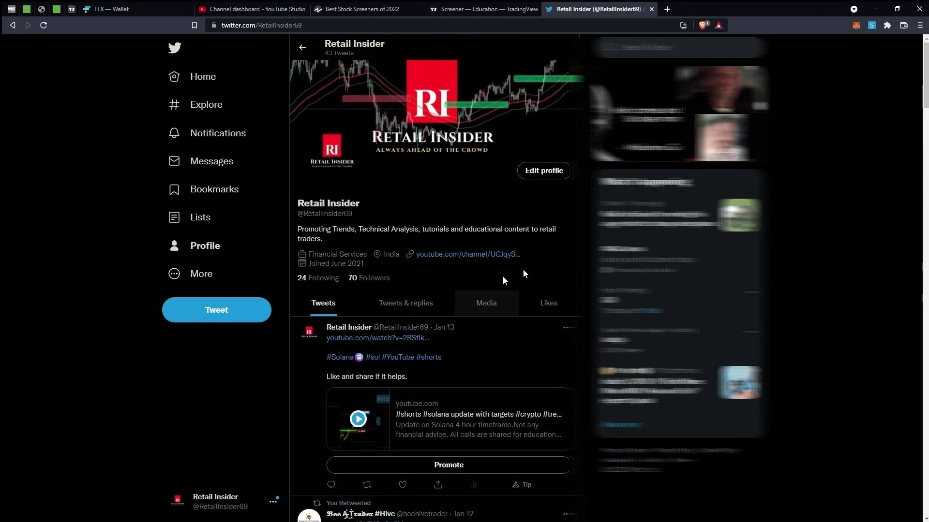
pyautogui.scroll(-4, 460, 426)
# - Copy the second tweet's link, paste it on the chart and move it up-left
pyautogui.click(466, 435)
pyautogui.click(418, 401)
pyautogui.hotkey('alt', 'Tab')
pyautogui.hotkey('ctrl', 'v')
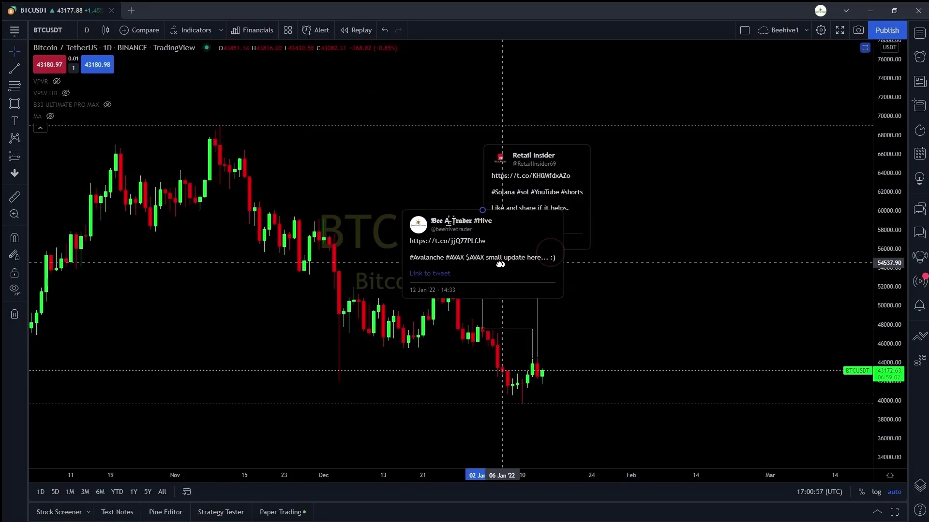
pyautogui.moveTo(494, 265); pyautogui.dragTo(391, 137)
pyautogui.moveTo(651, 346); pyautogui.dragTo(783, 346)
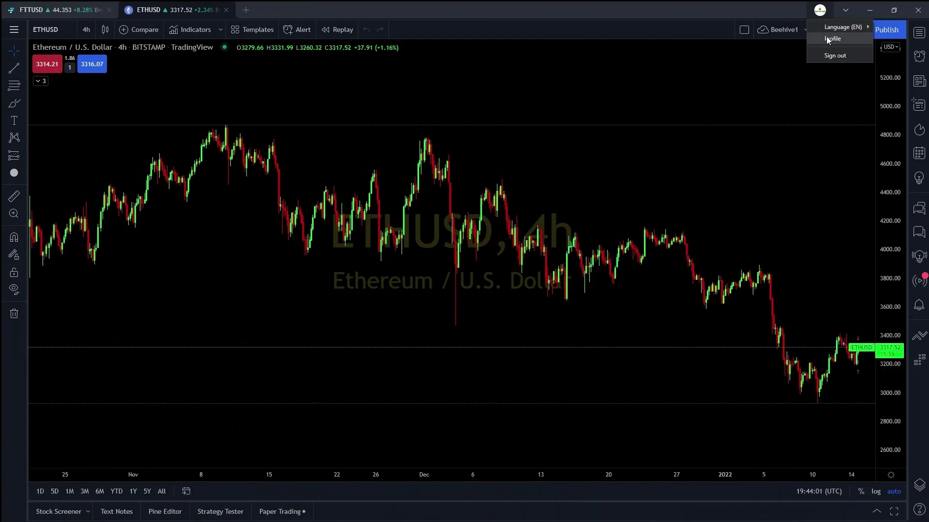
# - Go to the large-cap stocks list and show its Largest employers view
pyautogui.click(828, 39)
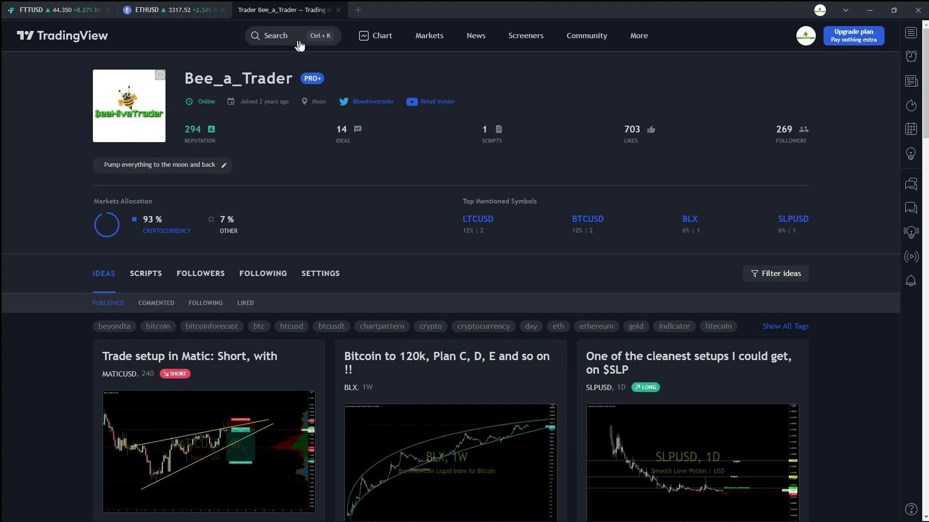
pyautogui.moveTo(432, 43)
pyautogui.moveTo(480, 91)
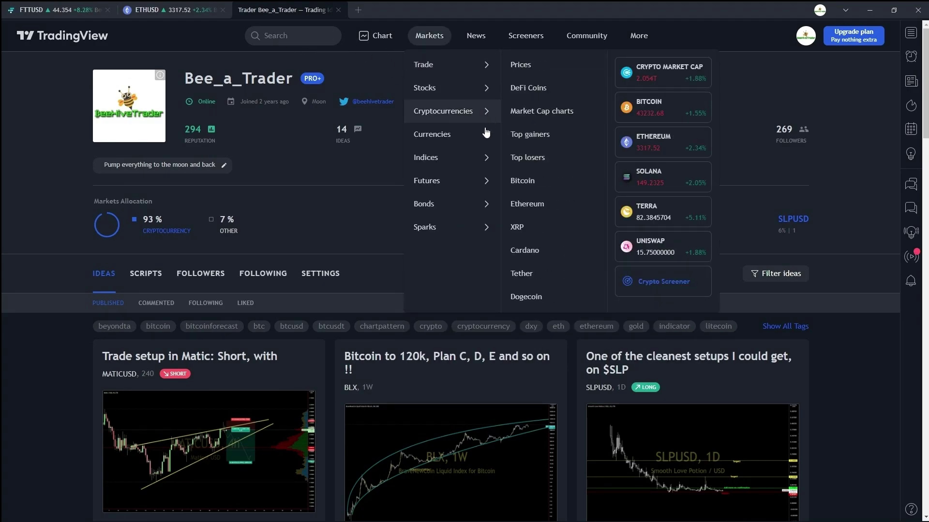
pyautogui.moveTo(470, 210)
pyautogui.click(525, 65)
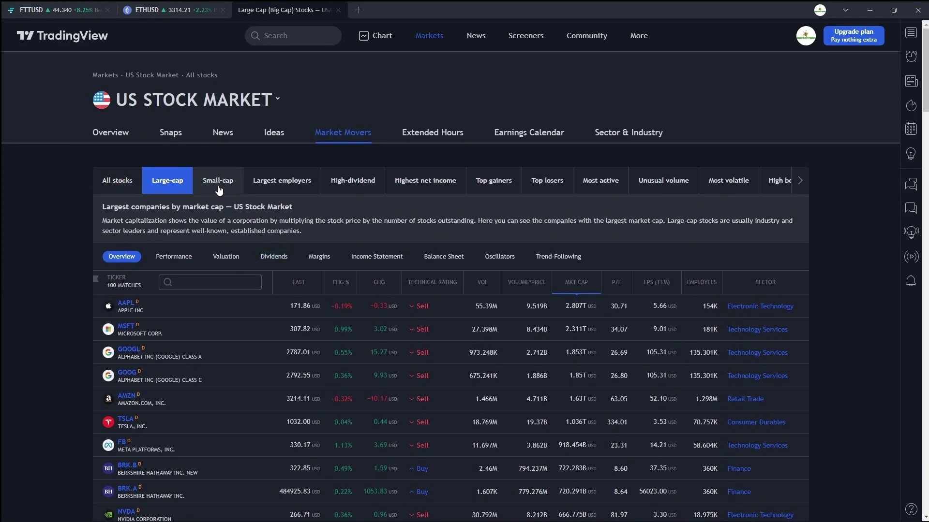
pyautogui.click(264, 181)
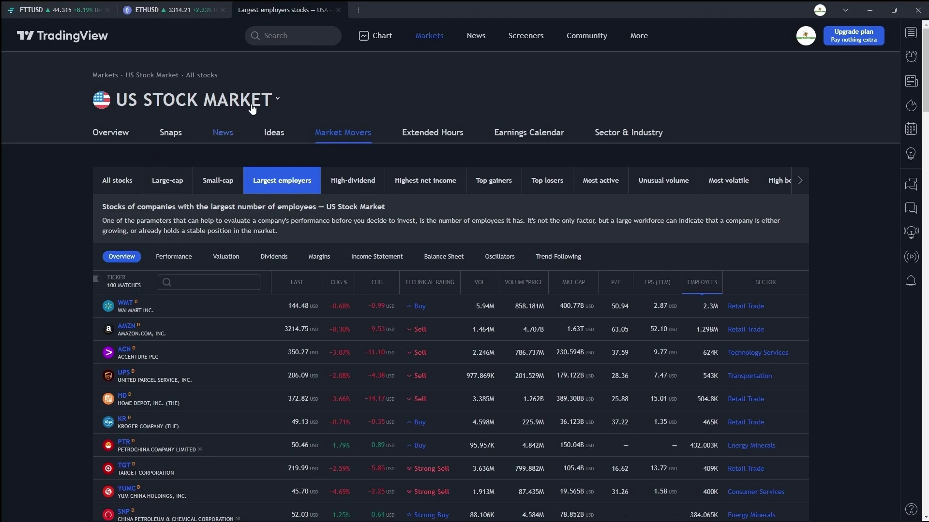
# - Switch the market to India and show the Best performing stocks list
pyautogui.click(277, 99)
pyautogui.scroll(-5, 158, 214)
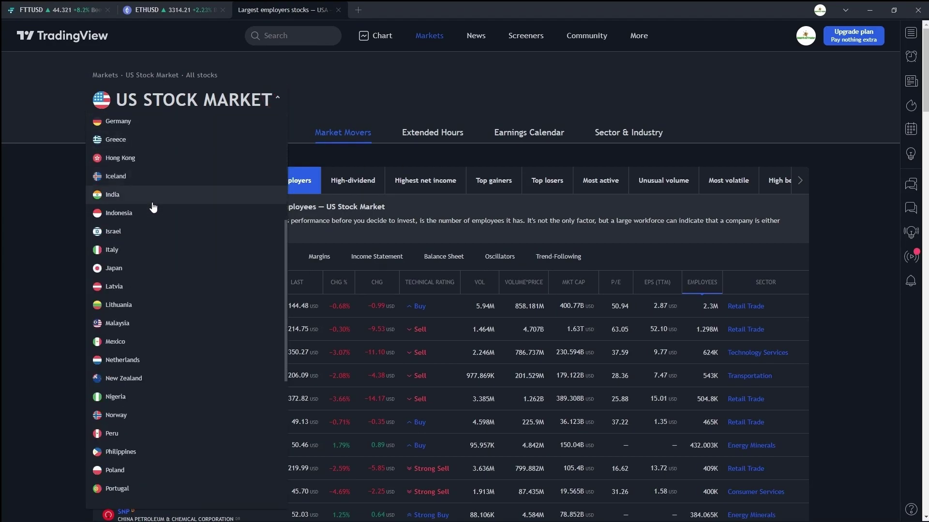
pyautogui.click(164, 195)
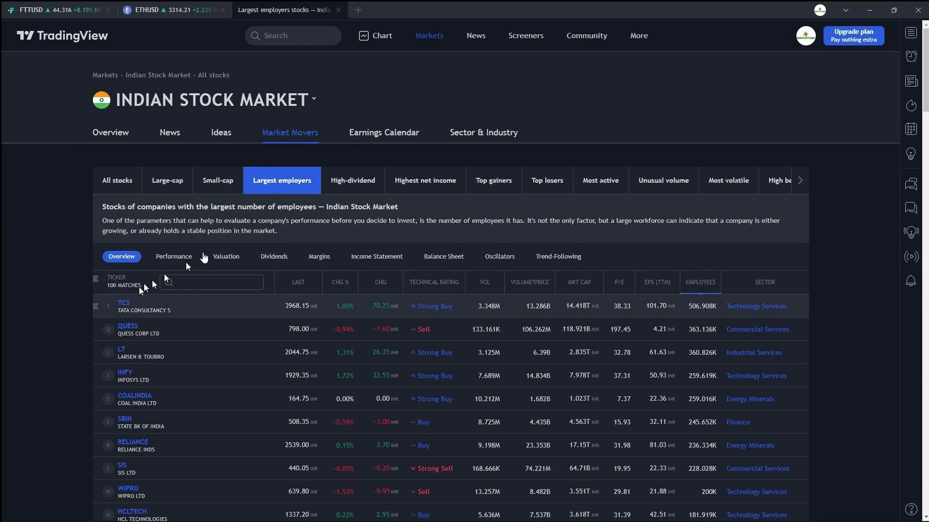
pyautogui.click(800, 180)
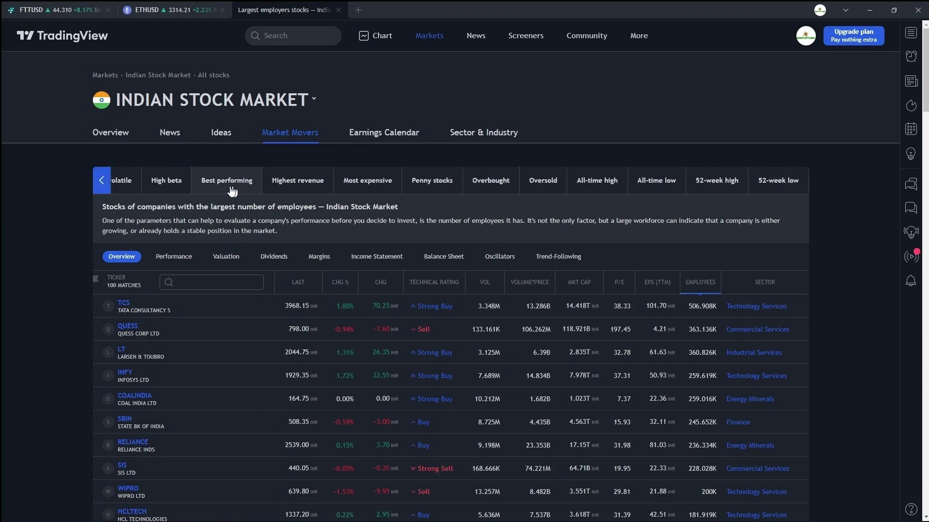
pyautogui.click(209, 188)
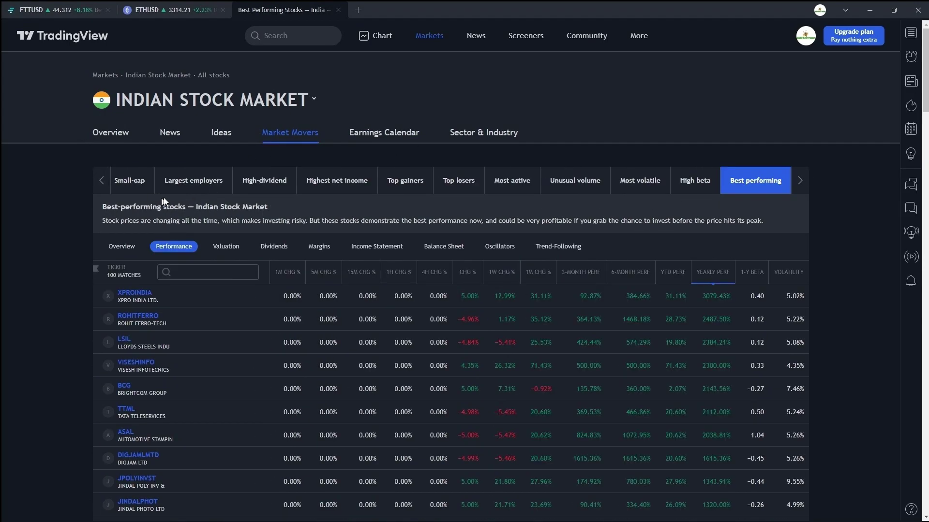
# - View the crypto market's DeFi coins, Top gainers and Top losers lists
pyautogui.moveTo(429, 35)
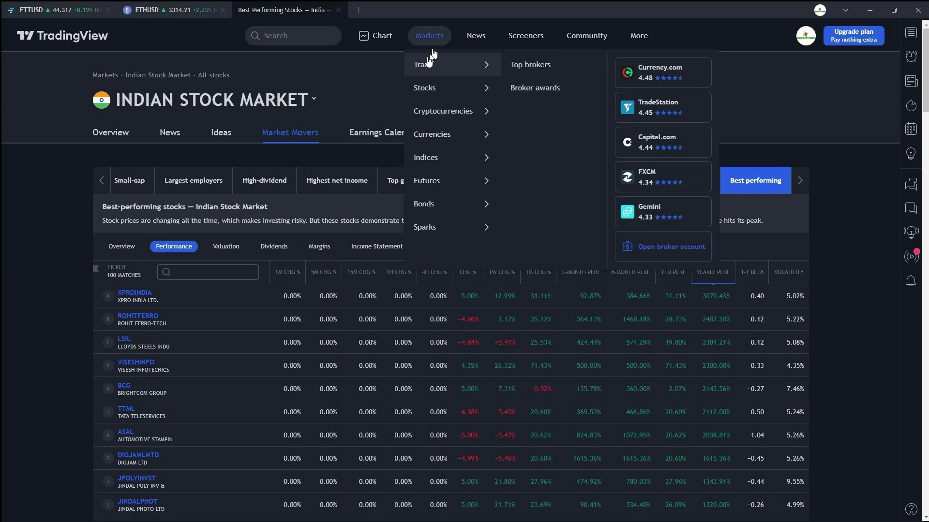
pyautogui.moveTo(435, 113)
pyautogui.click(525, 75)
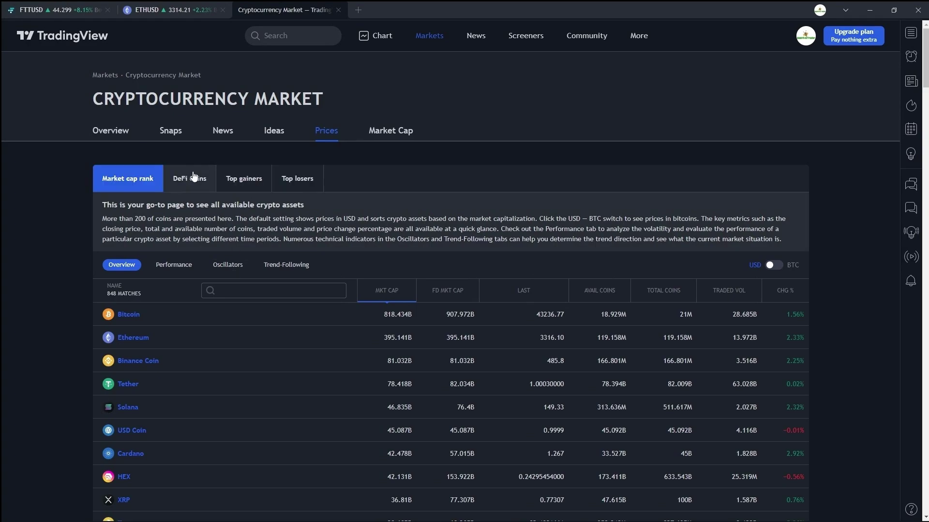
pyautogui.click(194, 177)
pyautogui.scroll(-1, 248, 142)
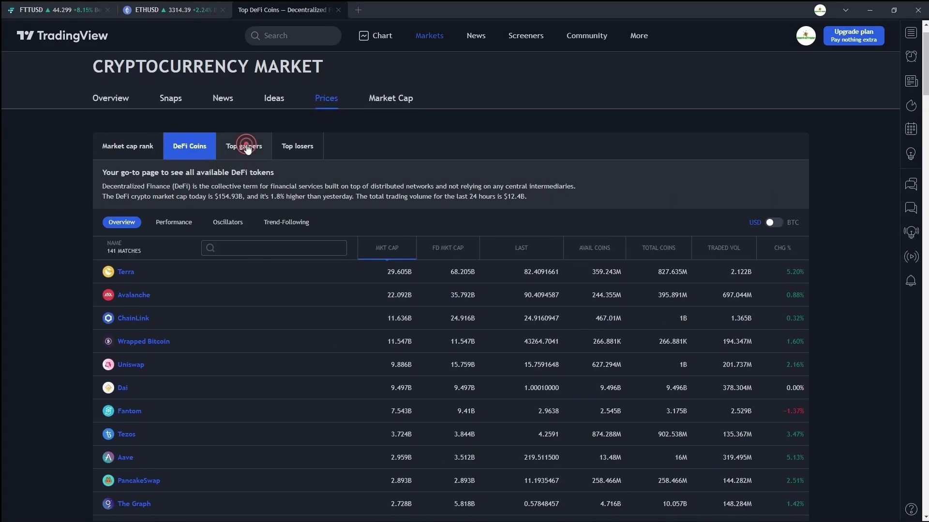
pyautogui.click(245, 146)
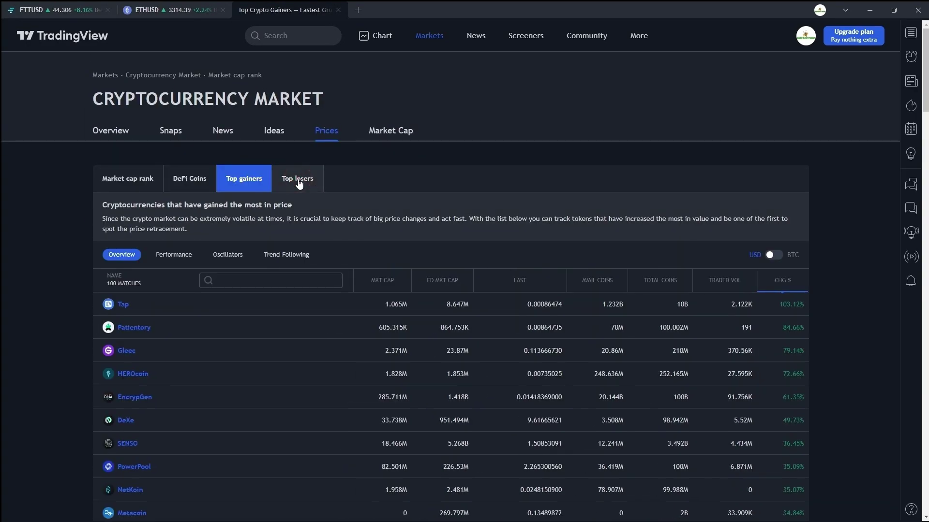
pyautogui.click(298, 182)
# - Go to the Exotic currency pairs rates page
pyautogui.moveTo(424, 43)
pyautogui.moveTo(503, 111)
pyautogui.moveTo(435, 134)
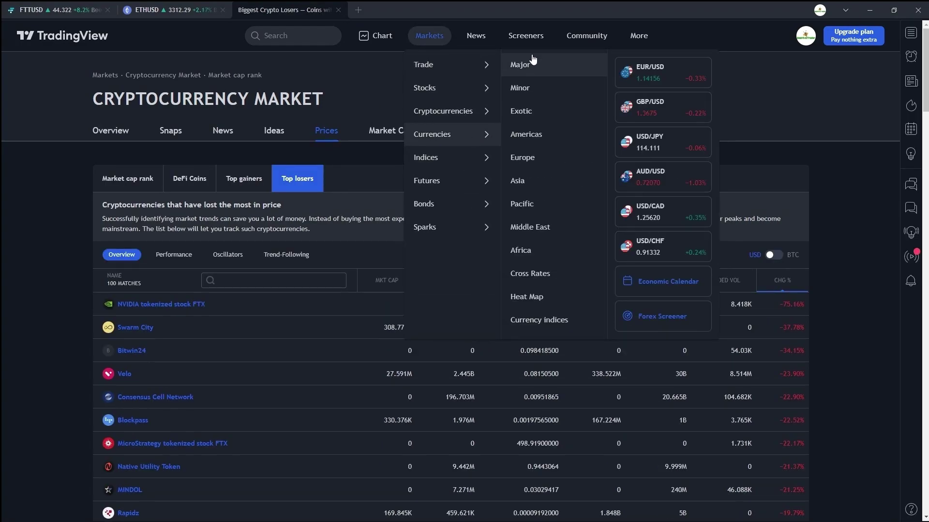
pyautogui.click(535, 110)
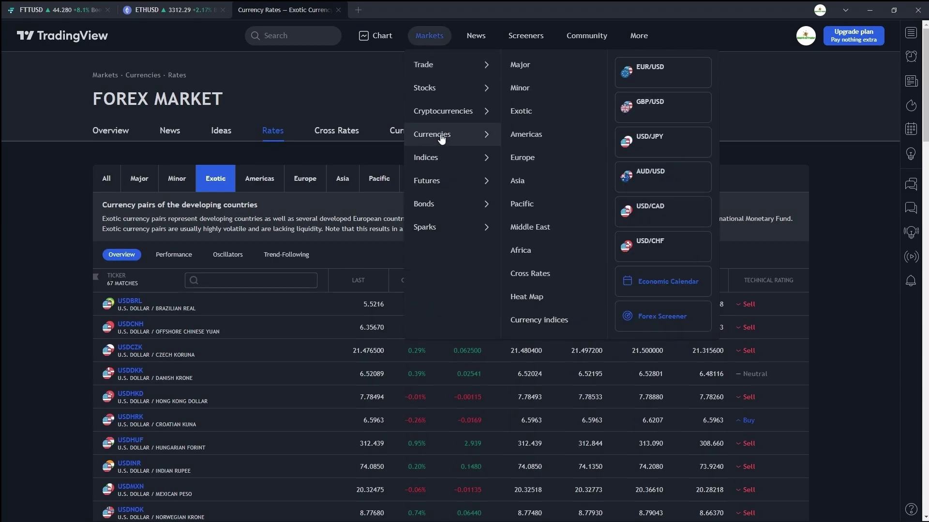
# - Go to the Major world indices quotes page and scroll through it
pyautogui.moveTo(435, 157)
pyautogui.click(580, 65)
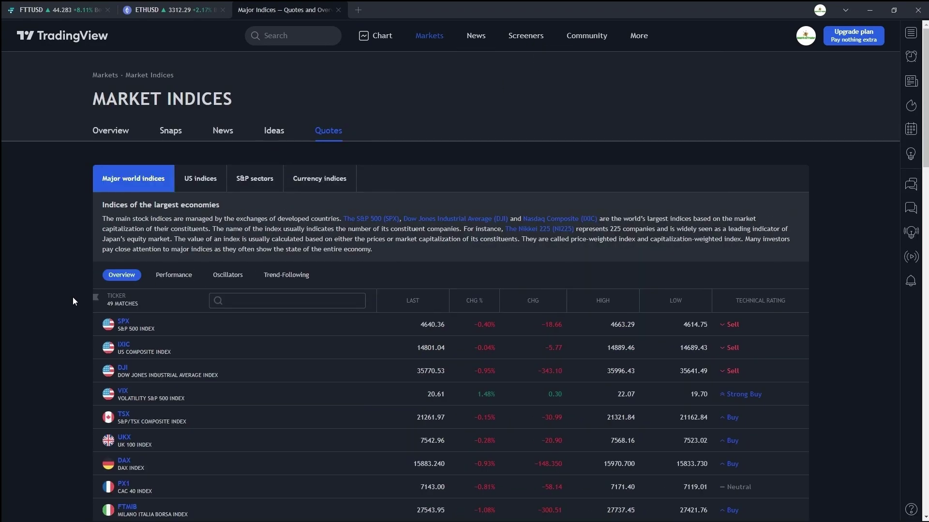
pyautogui.scroll(-1, 112, 217)
pyautogui.scroll(-18, 99, 225)
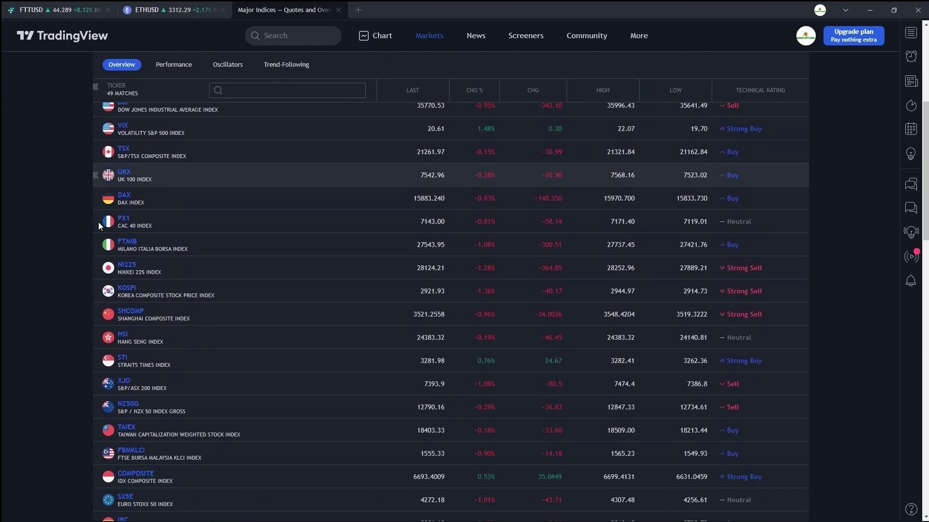
pyautogui.scroll(20, 98, 222)
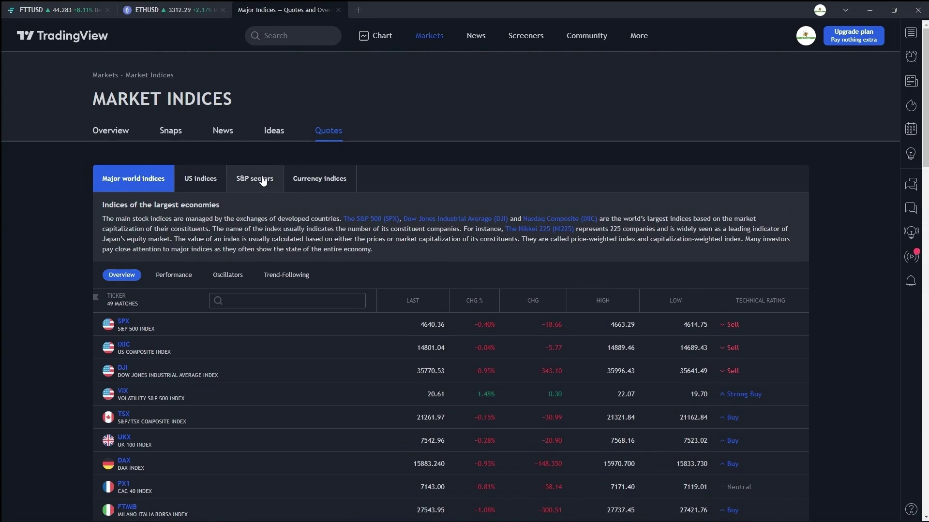
# - Go to the Metals futures page
pyautogui.moveTo(429, 36)
pyautogui.moveTo(456, 179)
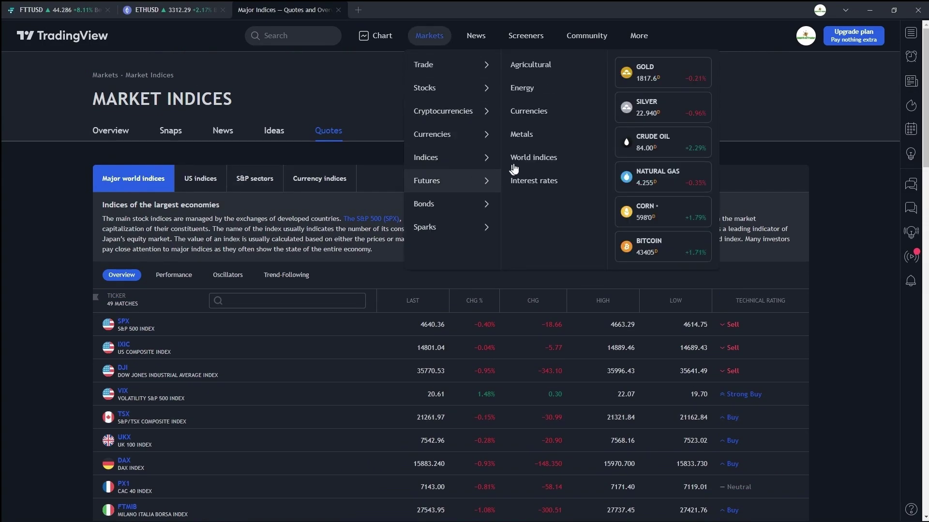
pyautogui.click(523, 136)
# - View interest rate futures, then open the 'Sex stocks: Full exposure' Sparks watchlist
pyautogui.moveTo(429, 35)
pyautogui.click(533, 181)
pyautogui.moveTo(502, 221)
pyautogui.click(523, 68)
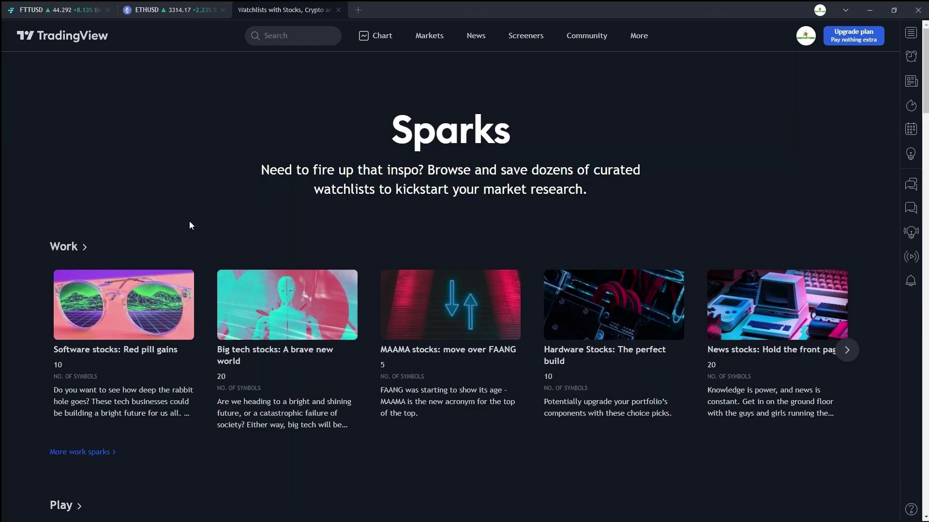
pyautogui.scroll(-5, 185, 227)
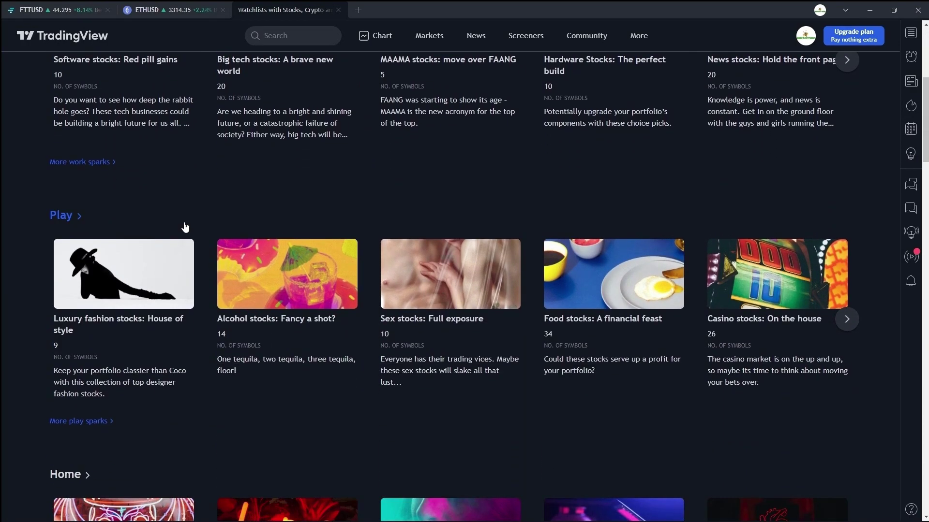
pyautogui.click(460, 316)
pyautogui.scroll(-3, 416, 293)
pyautogui.scroll(3, 415, 293)
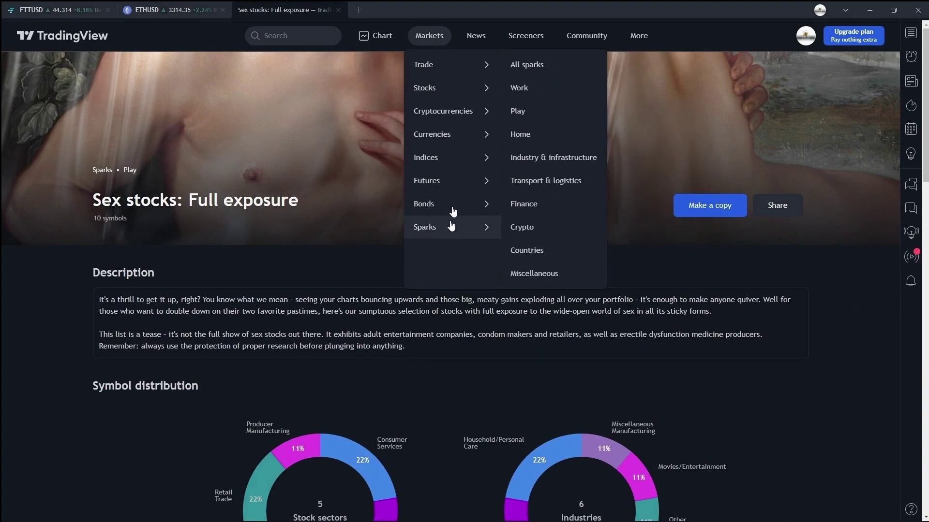
# - Go to the All-in-one markets breaking news feed
pyautogui.moveTo(433, 68)
pyautogui.moveTo(473, 42)
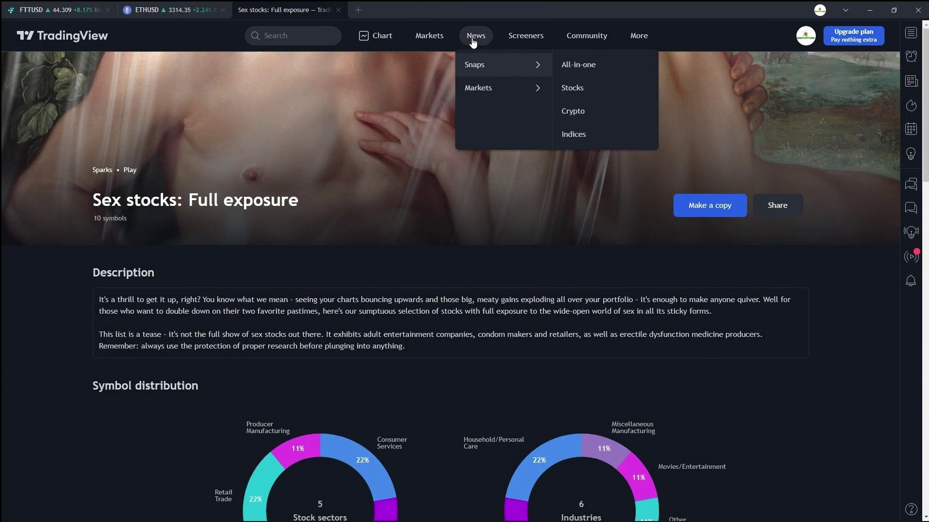
pyautogui.moveTo(493, 92)
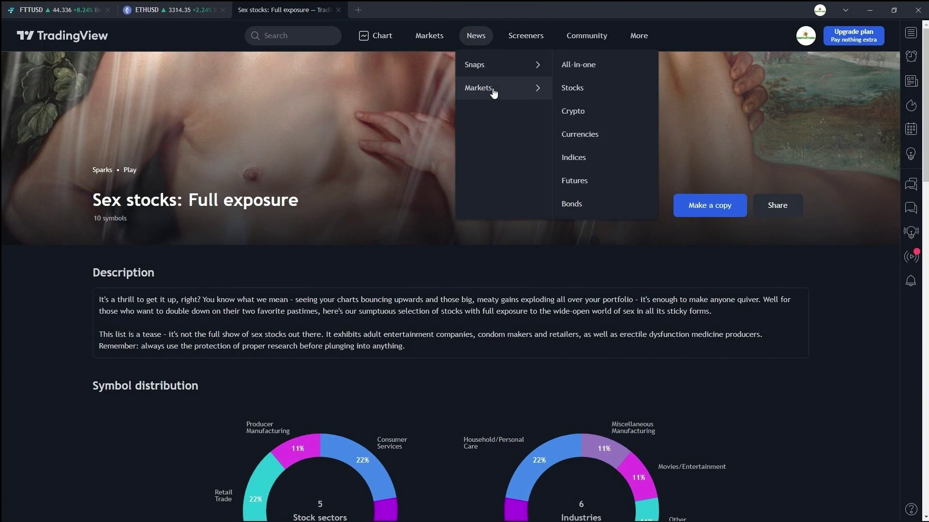
pyautogui.click(580, 74)
pyautogui.scroll(-8, 217, 213)
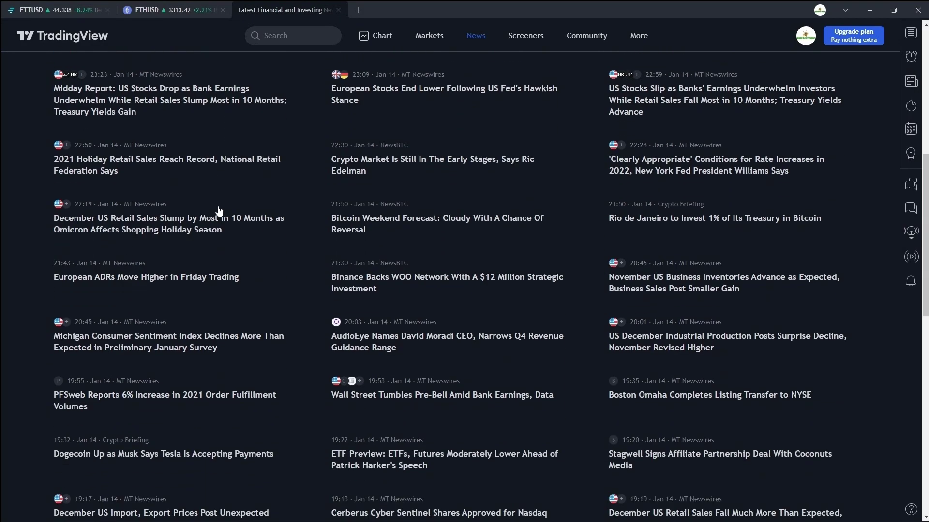
pyautogui.scroll(8, 218, 212)
# - Open the Stock Screener and bring up its filter options panel
pyautogui.moveTo(476, 39)
pyautogui.moveTo(510, 92)
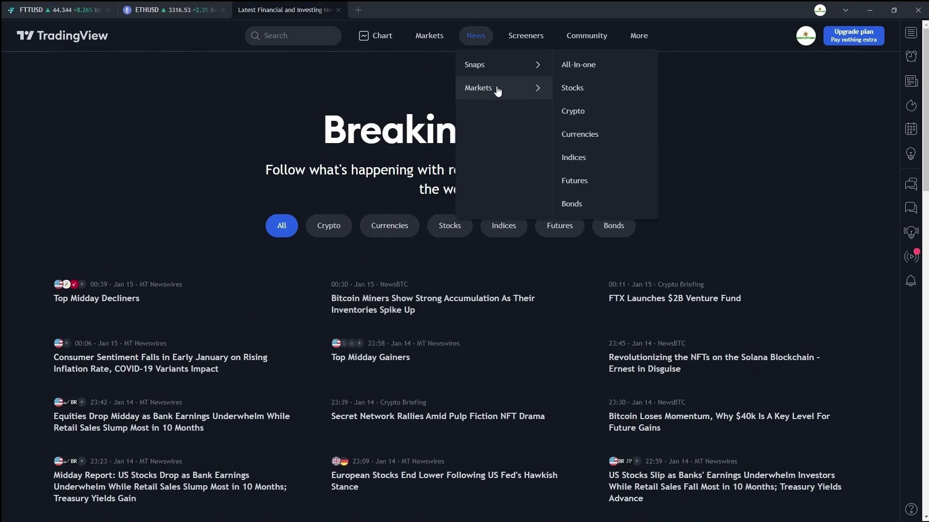
pyautogui.moveTo(541, 48)
pyautogui.click(532, 68)
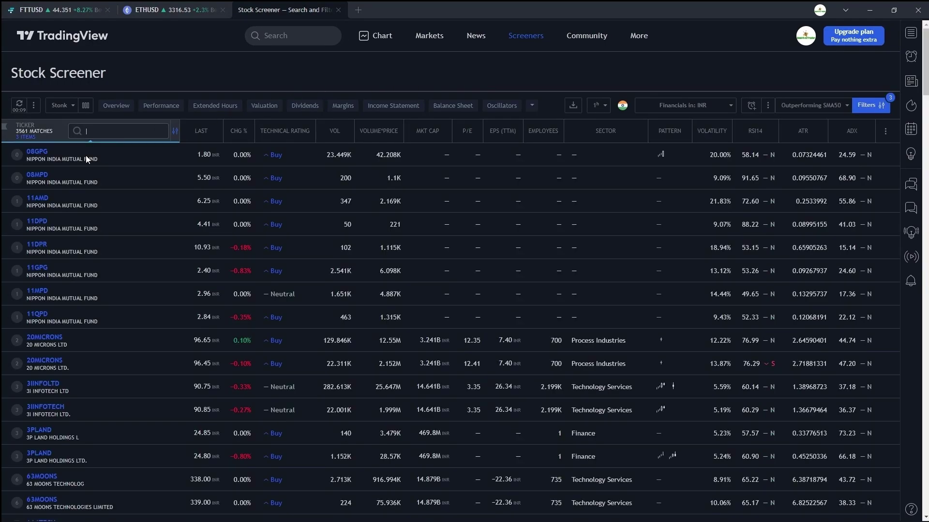
pyautogui.click(863, 108)
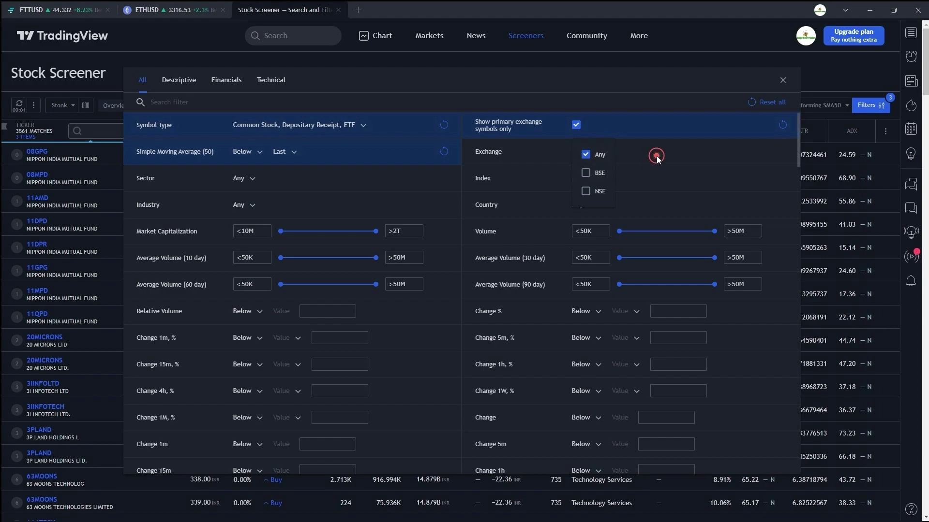
pyautogui.scroll(-10, 377, 232)
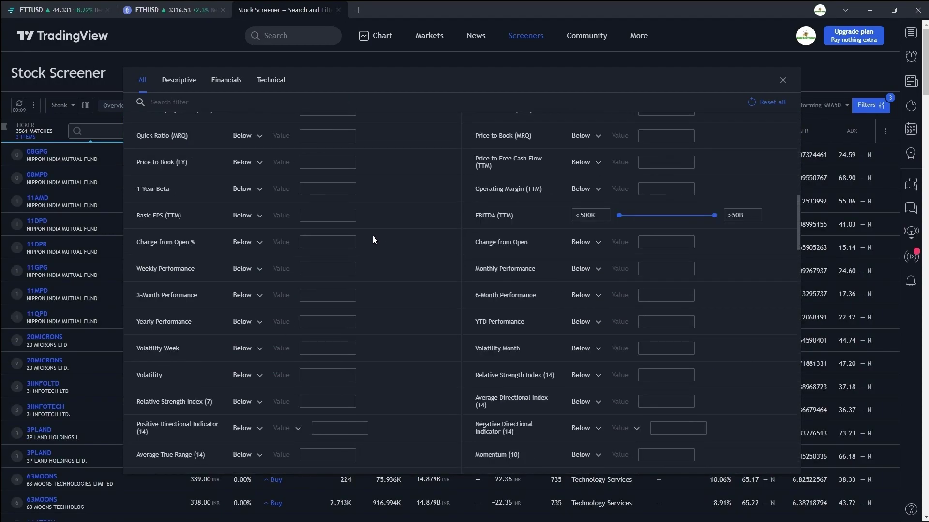
pyautogui.scroll(2, 373, 236)
# - Browse the Descriptive, Financials and Technical filters, close them, and peek at saved screens
pyautogui.click(183, 81)
pyautogui.click(226, 79)
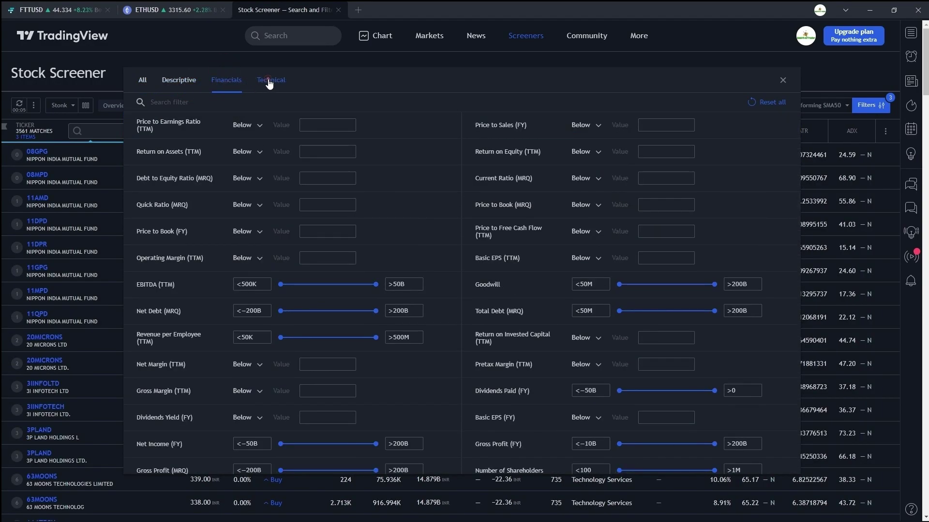
pyautogui.click(269, 83)
pyautogui.scroll(-12, 297, 187)
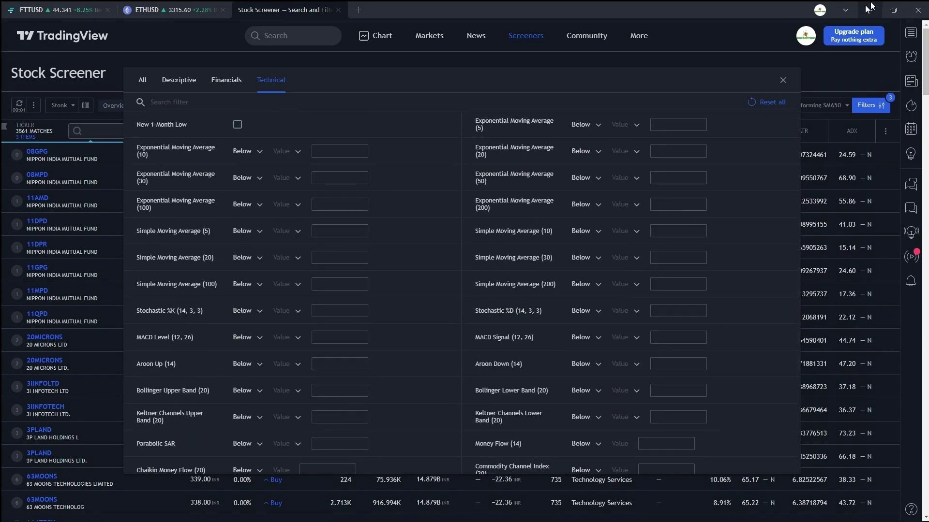
pyautogui.click(782, 80)
pyautogui.click(70, 104)
pyautogui.click(120, 86)
# - Open the Crypto Screener's filters and look through the Exchange list
pyautogui.moveTo(508, 39)
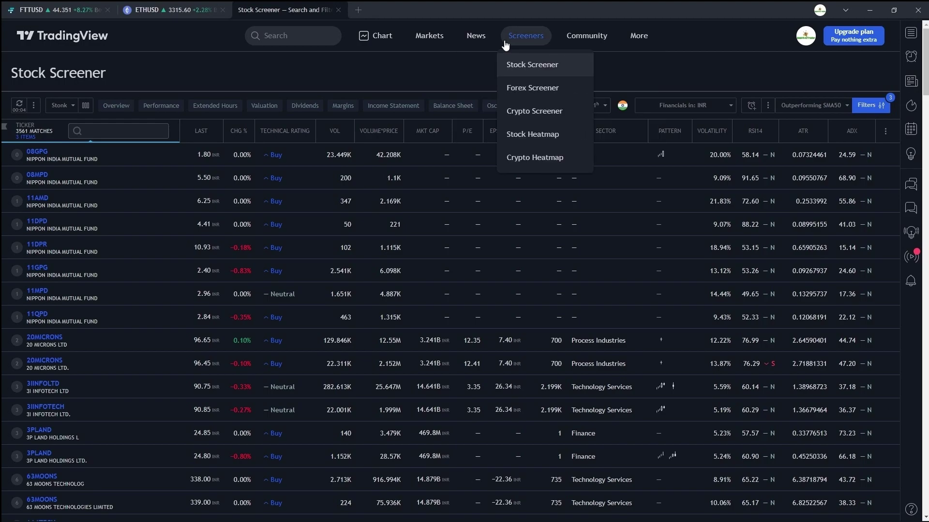
pyautogui.click(528, 112)
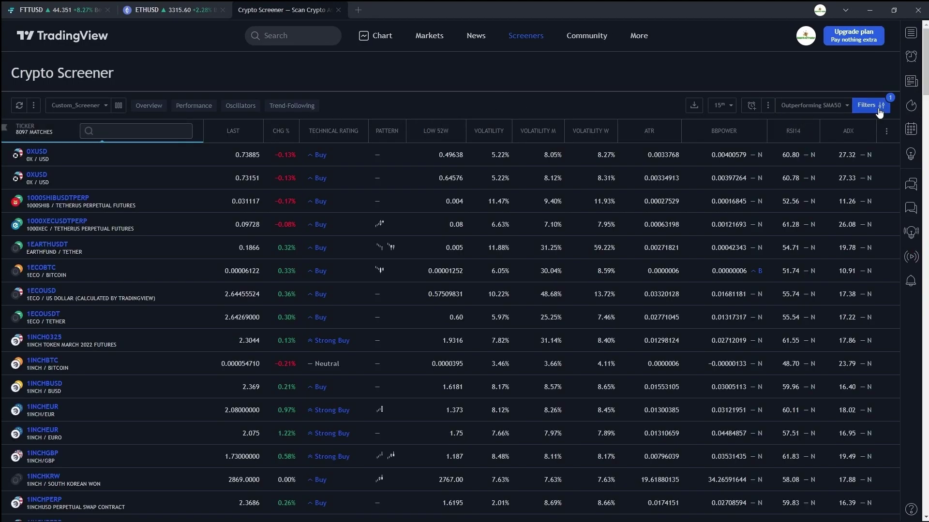
pyautogui.click(879, 110)
pyautogui.click(591, 127)
pyautogui.scroll(-4, 600, 223)
pyautogui.scroll(-4, 600, 223)
pyautogui.click(693, 123)
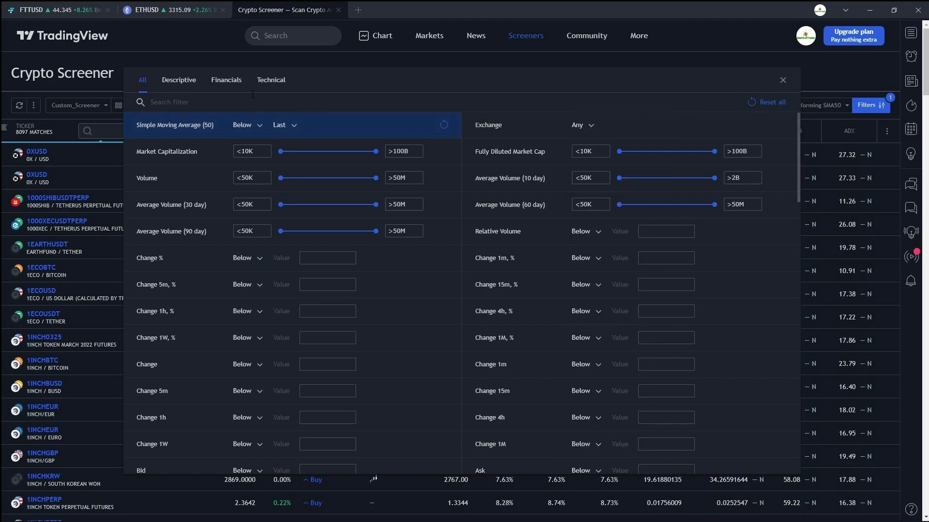
# - Browse the Descriptive, Financials and Technical filter tabs, then close the panel
pyautogui.click(179, 80)
pyautogui.click(214, 81)
pyautogui.click(260, 81)
pyautogui.scroll(-15, 449, 270)
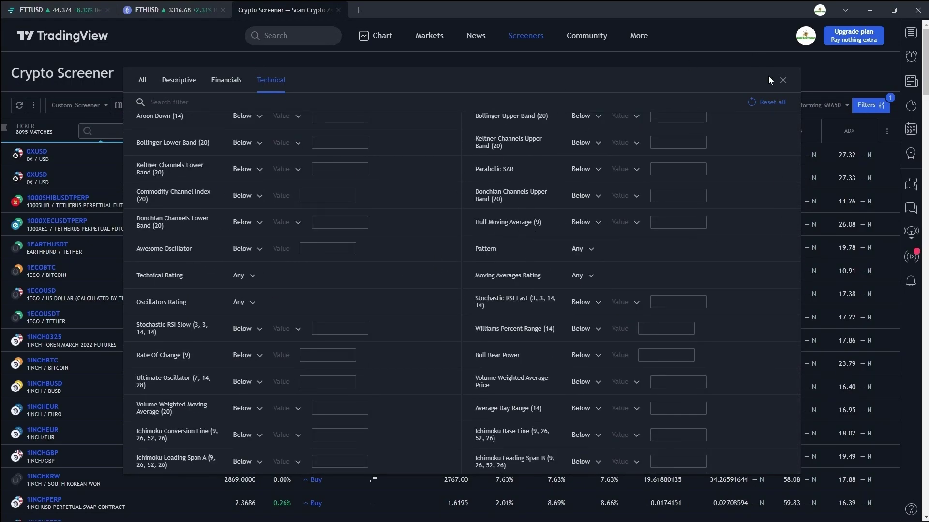
pyautogui.click(783, 77)
# - Keep the 15m timeframe and cancel the alert setup dialog
pyautogui.click(722, 106)
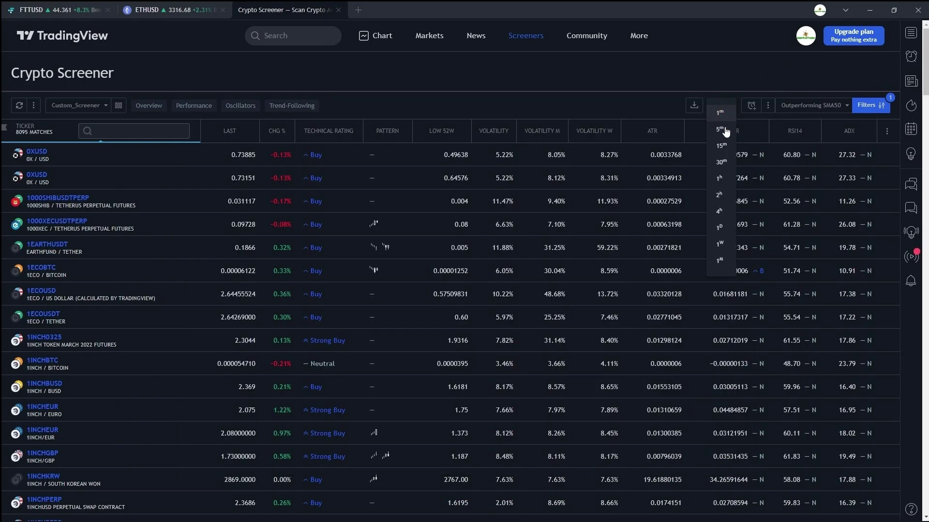
pyautogui.click(730, 86)
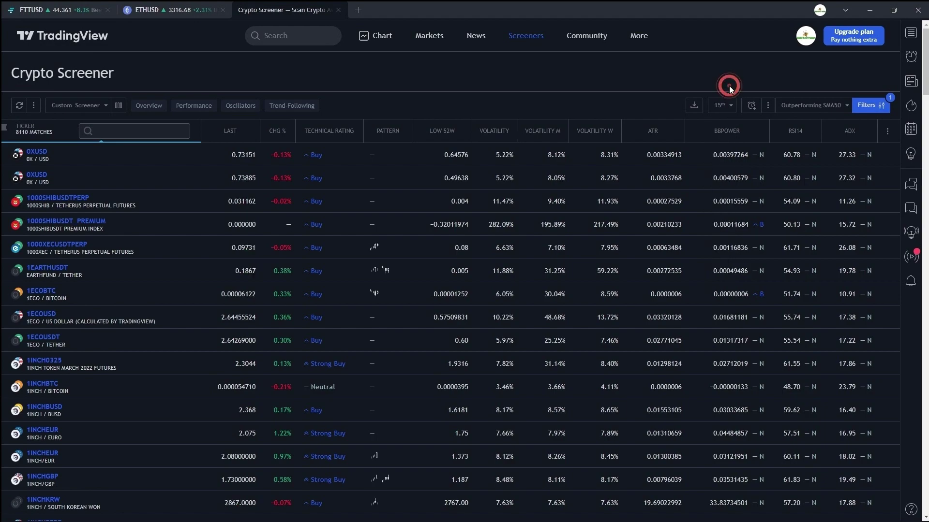
pyautogui.click(750, 106)
pyautogui.click(553, 170)
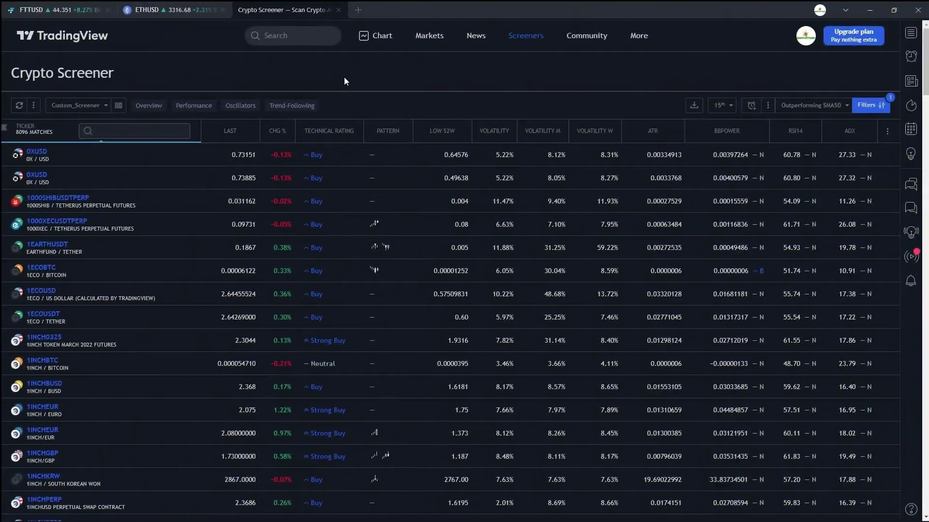
# - Open the Stock Heatmap and review its index list, keeping S&P 500
pyautogui.moveTo(525, 35)
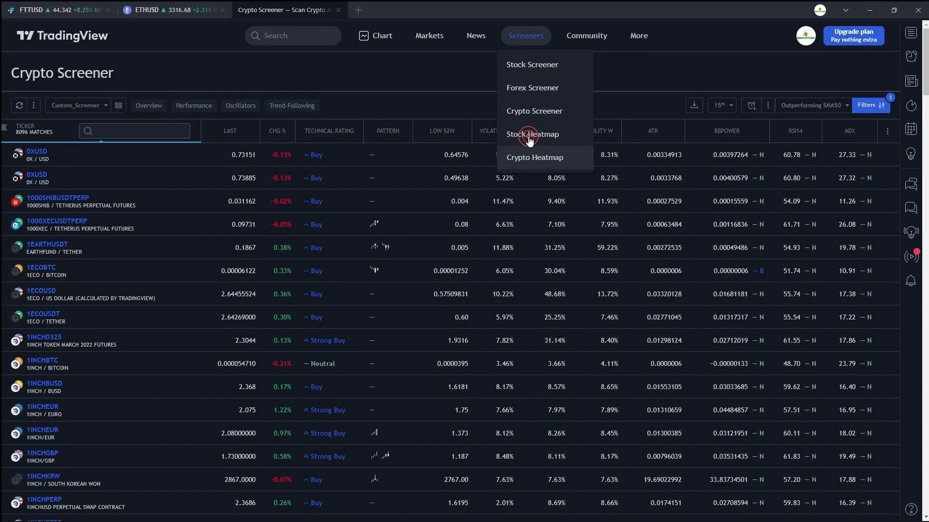
pyautogui.click(528, 136)
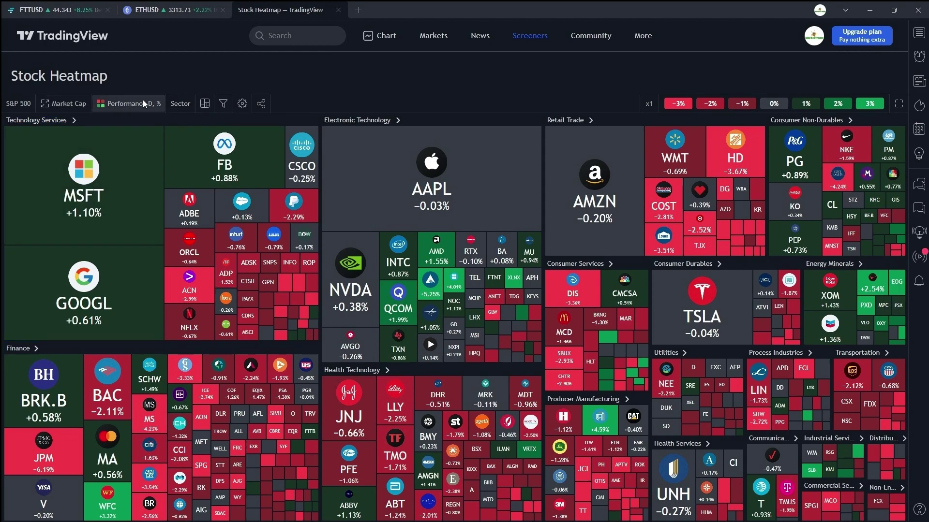
pyautogui.click(17, 104)
pyautogui.scroll(-9, 460, 325)
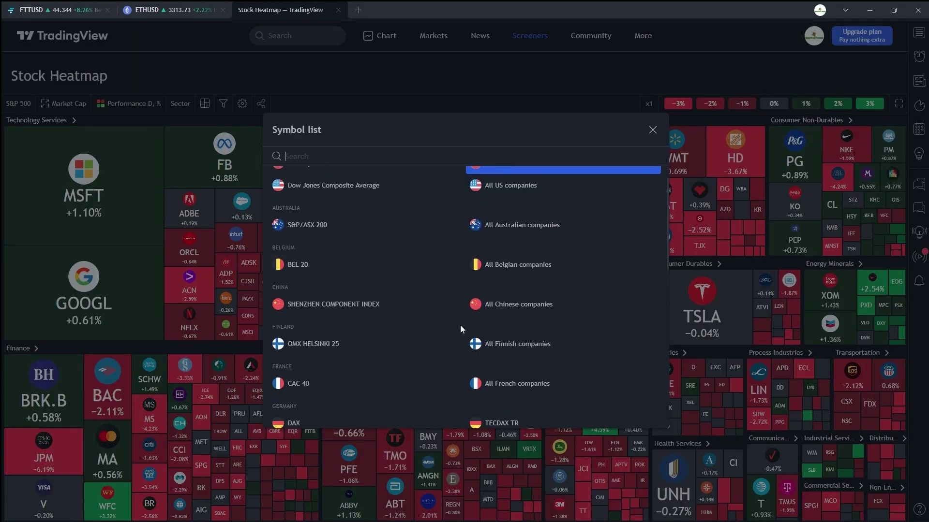
pyautogui.scroll(10, 460, 325)
pyautogui.click(518, 86)
# - Try Size by, Color by and equal-size tiles, restoring market-cap sizing; check style settings
pyautogui.click(60, 107)
pyautogui.click(150, 107)
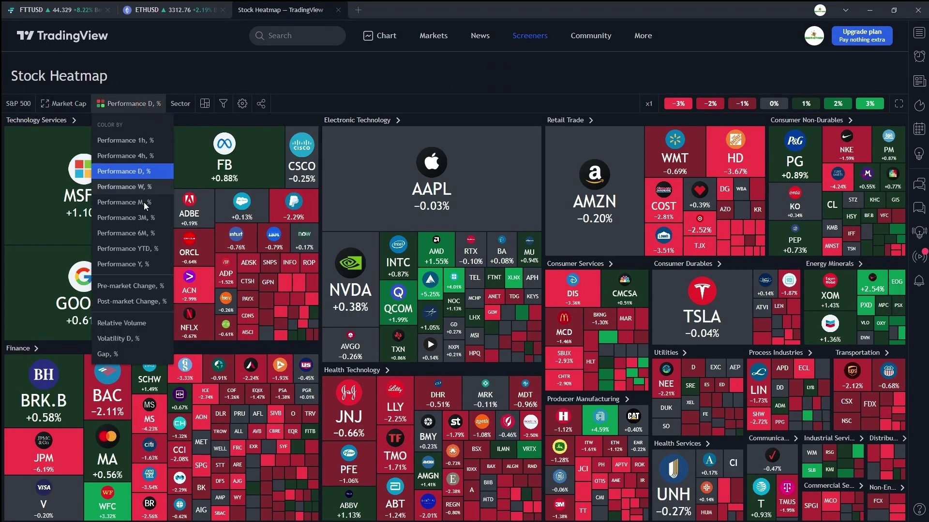
pyautogui.click(204, 104)
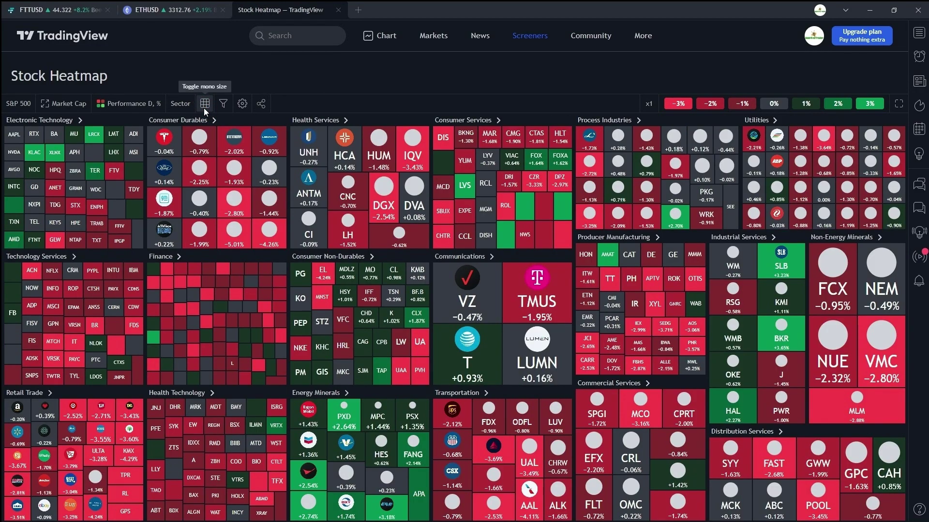
pyautogui.click(204, 108)
pyautogui.click(239, 107)
pyautogui.click(520, 338)
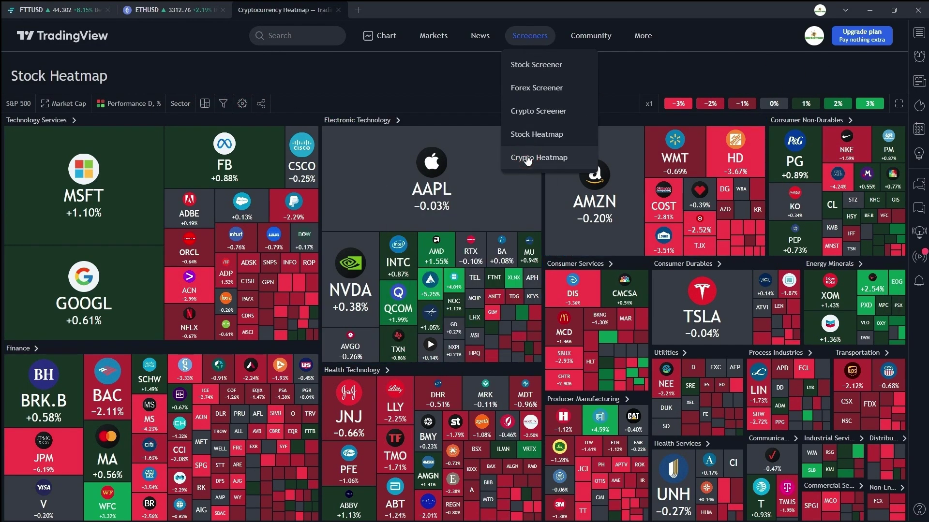
# - On the Crypto Heatmap, toggle equal-size tiles and review filters and label style settings
pyautogui.click(528, 159)
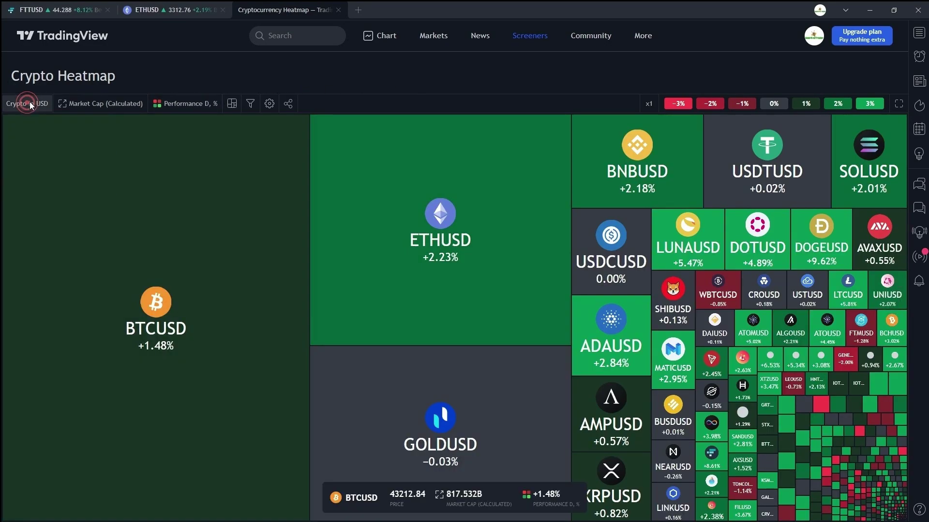
pyautogui.click(229, 108)
pyautogui.click(229, 107)
pyautogui.click(249, 103)
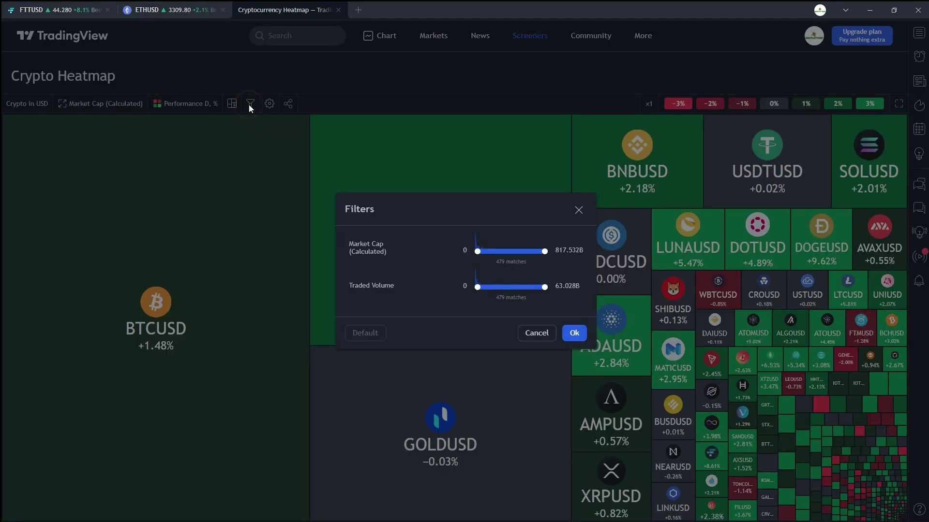
pyautogui.click(579, 211)
pyautogui.click(269, 105)
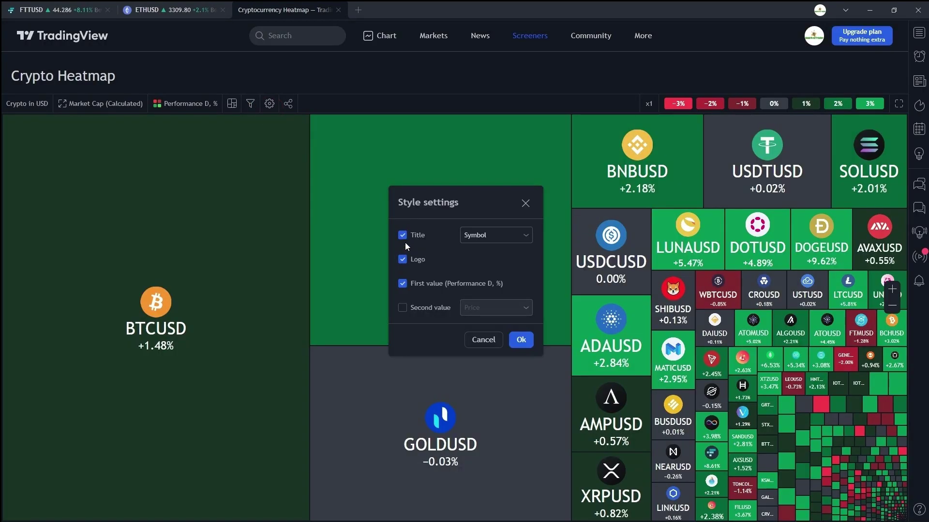
pyautogui.click(521, 339)
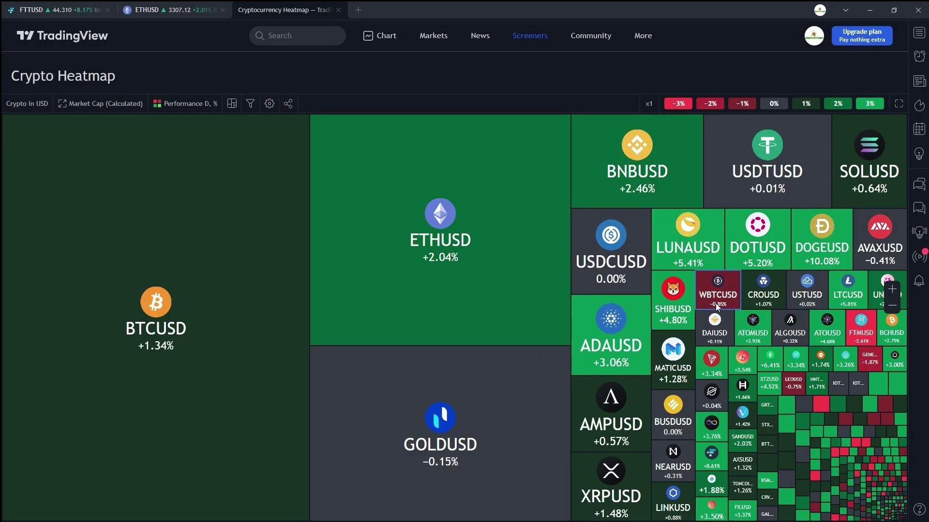
# - Open ETHUSD on the advanced chart, then return and close its detail view
pyautogui.click(437, 288)
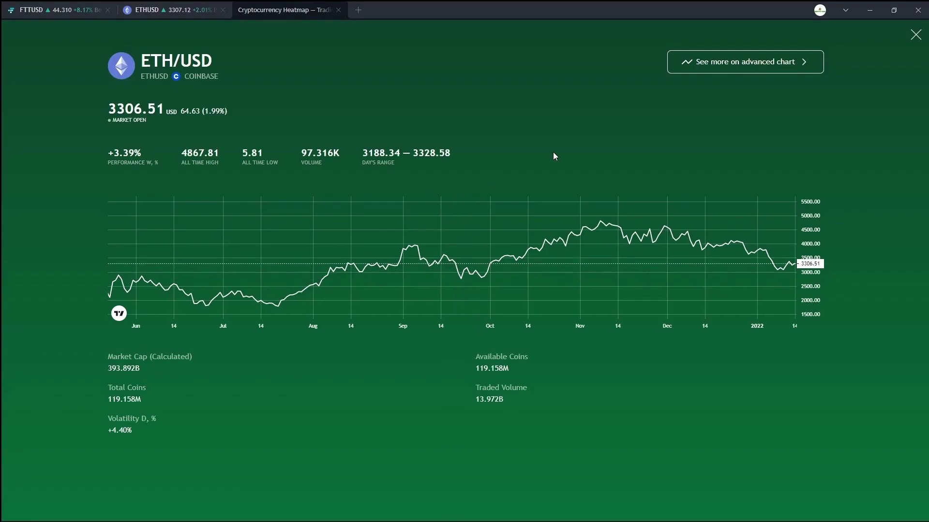
pyautogui.click(733, 69)
pyautogui.click(279, 9)
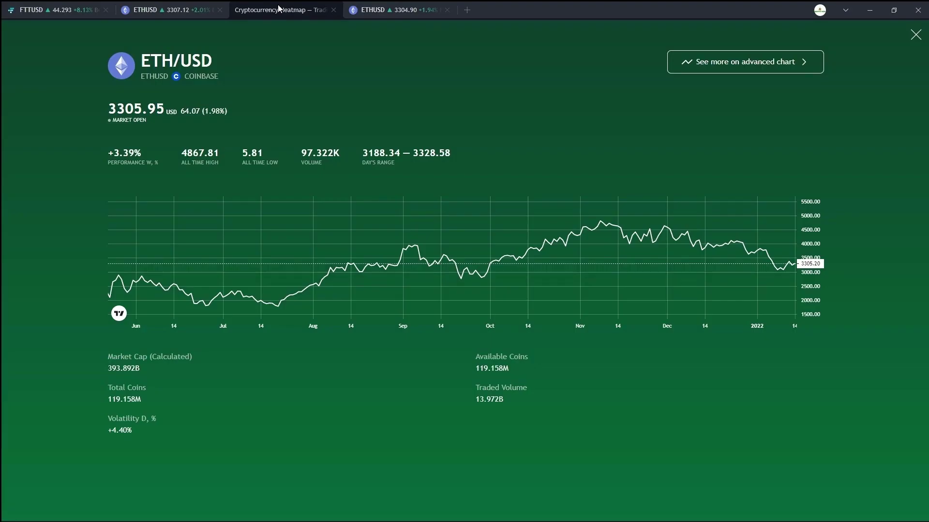
pyautogui.click(915, 35)
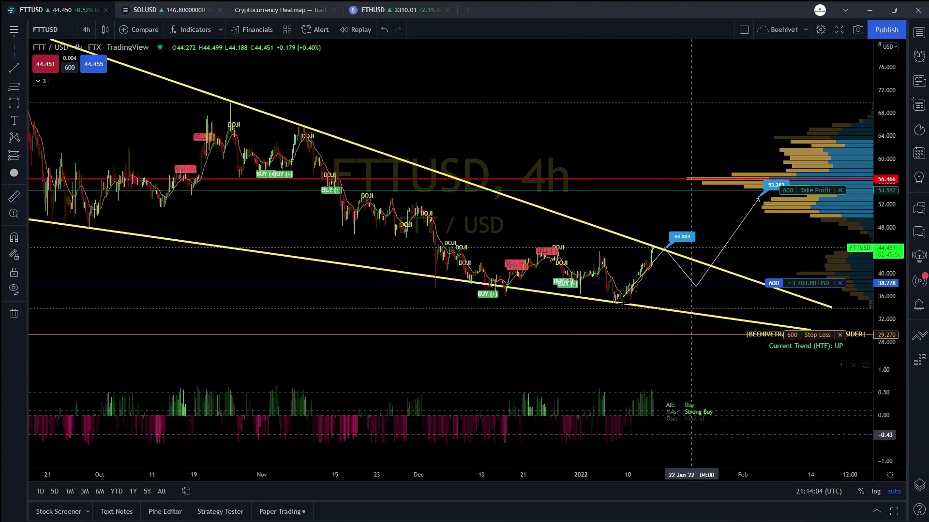
# - Scroll the Basic, Pro, Pro+ and Premium comparison table down to Available markets
pyautogui.scroll(-5, 616, 134)
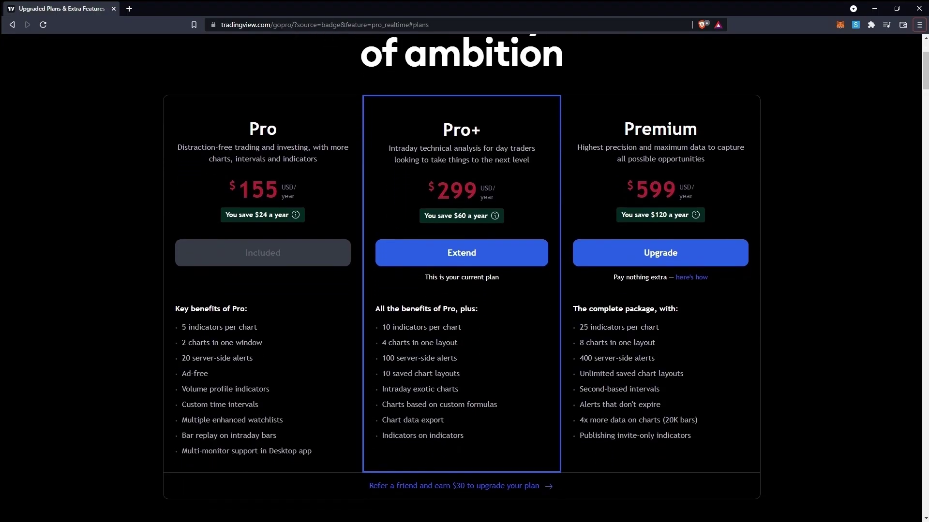
pyautogui.scroll(-3, 129, 351)
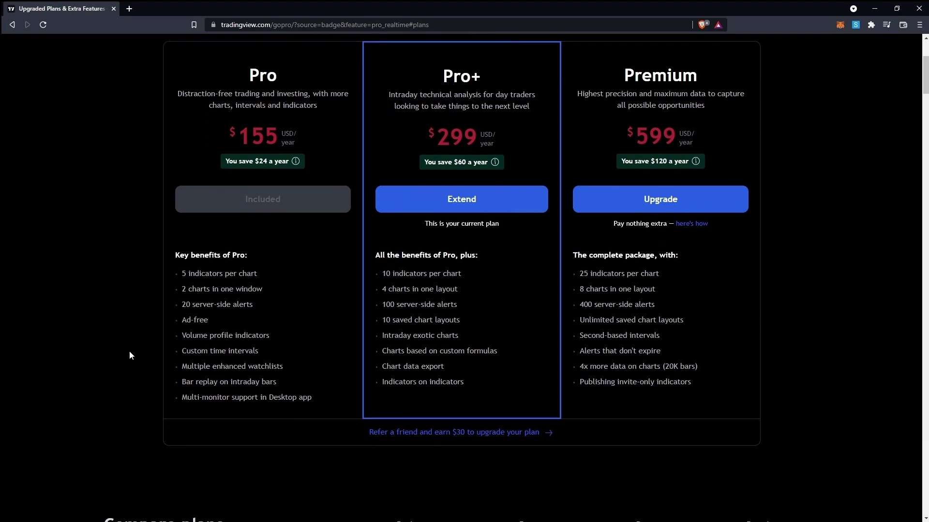
pyautogui.scroll(-7, 129, 351)
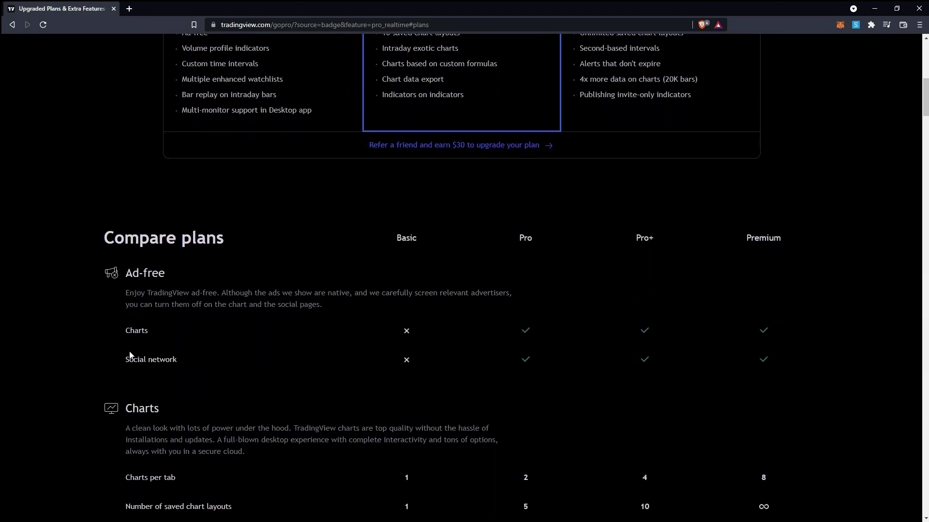
pyautogui.scroll(-7, 129, 350)
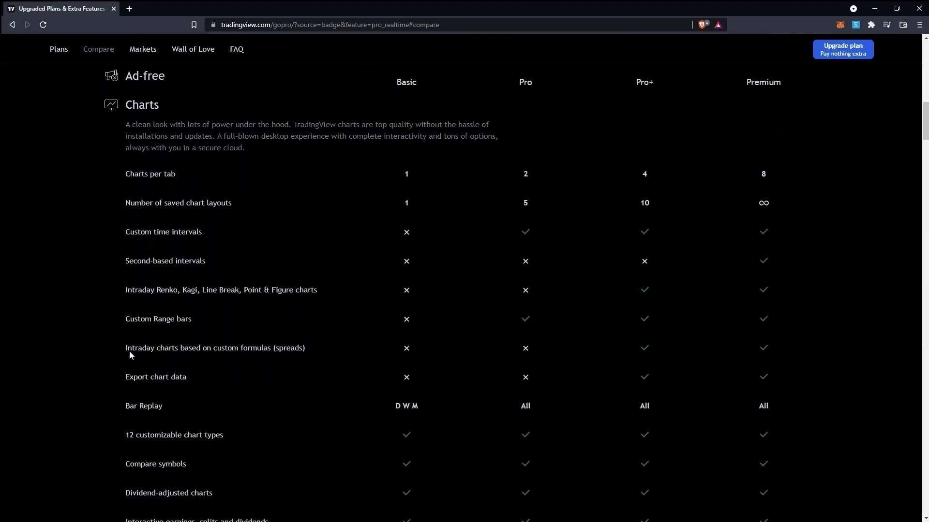
pyautogui.scroll(-2, 129, 351)
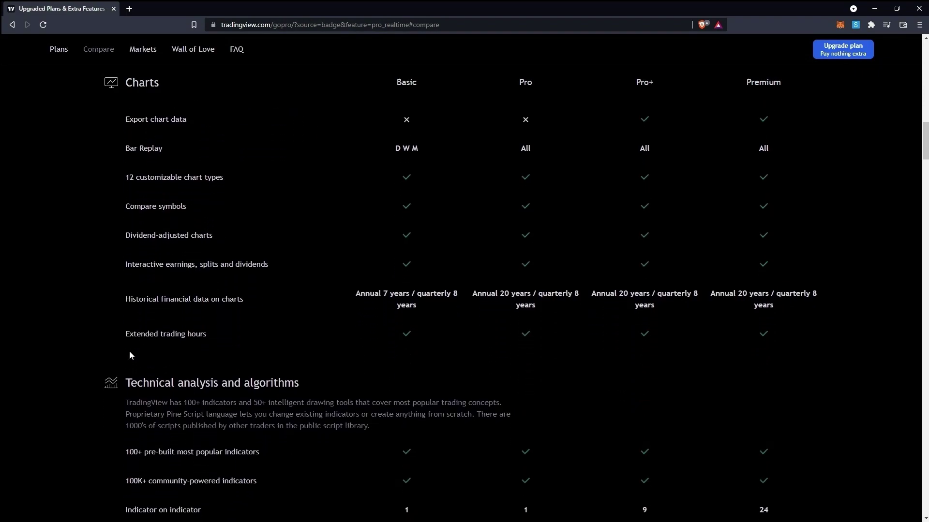
pyautogui.scroll(-4, 129, 351)
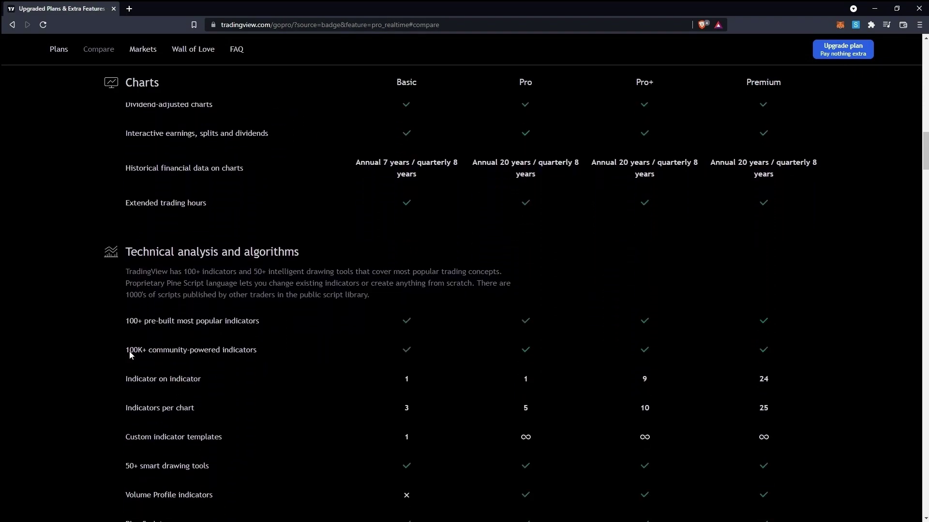
pyautogui.scroll(-5, 129, 352)
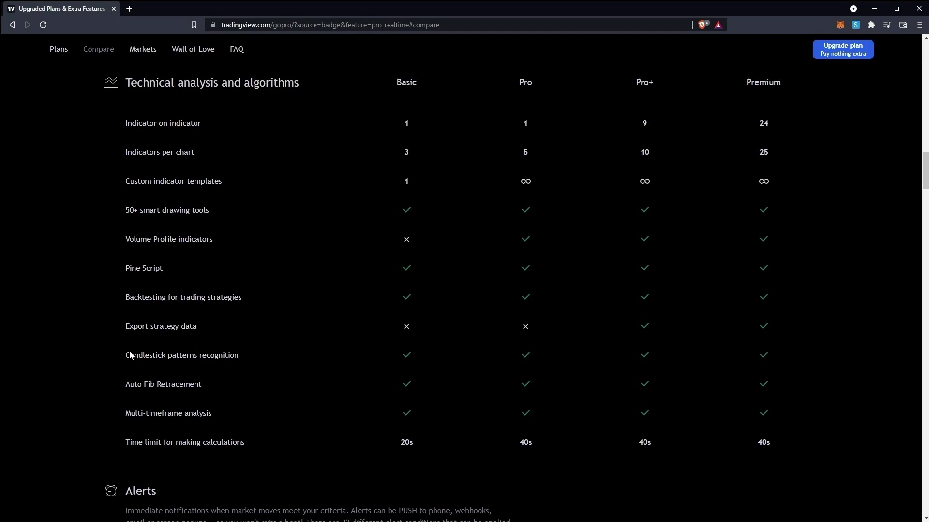
pyautogui.scroll(-1, 130, 352)
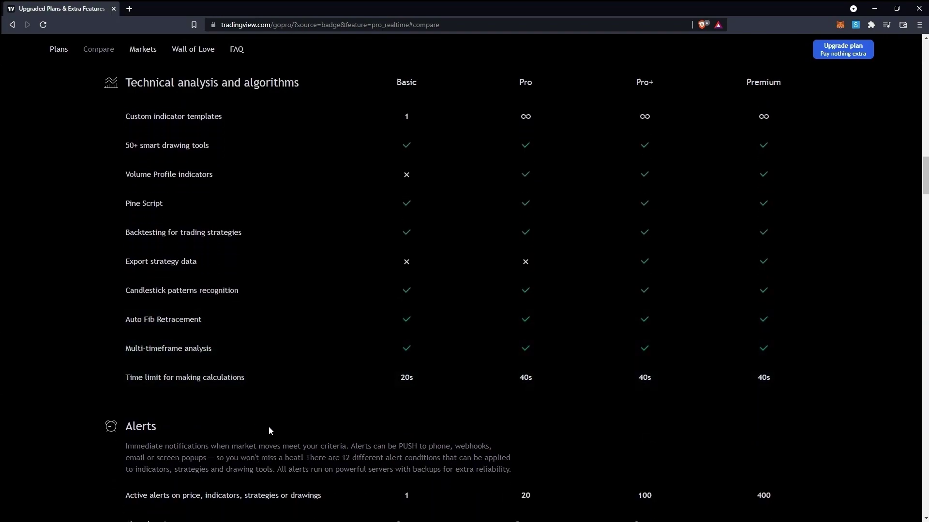
pyautogui.scroll(-3, 269, 427)
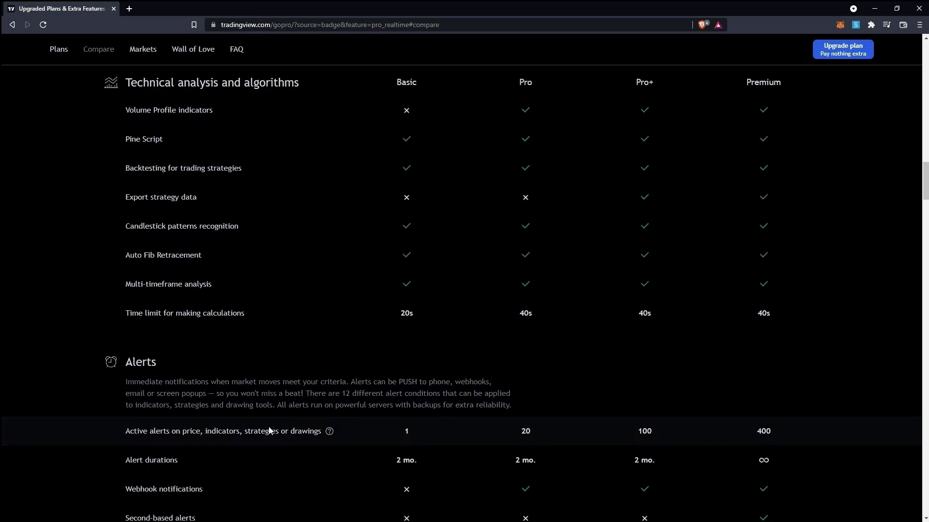
pyautogui.scroll(-2, 269, 430)
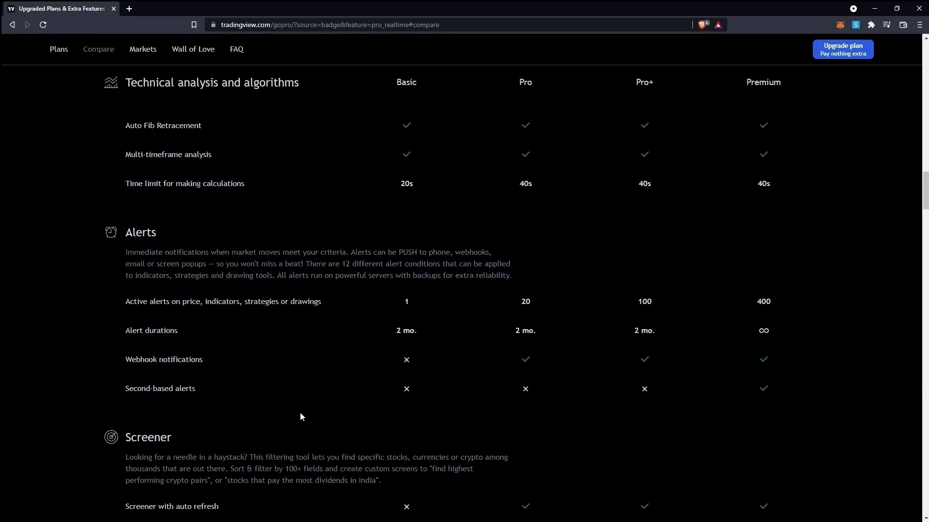
pyautogui.scroll(-4, 300, 417)
pyautogui.scroll(-5, 300, 413)
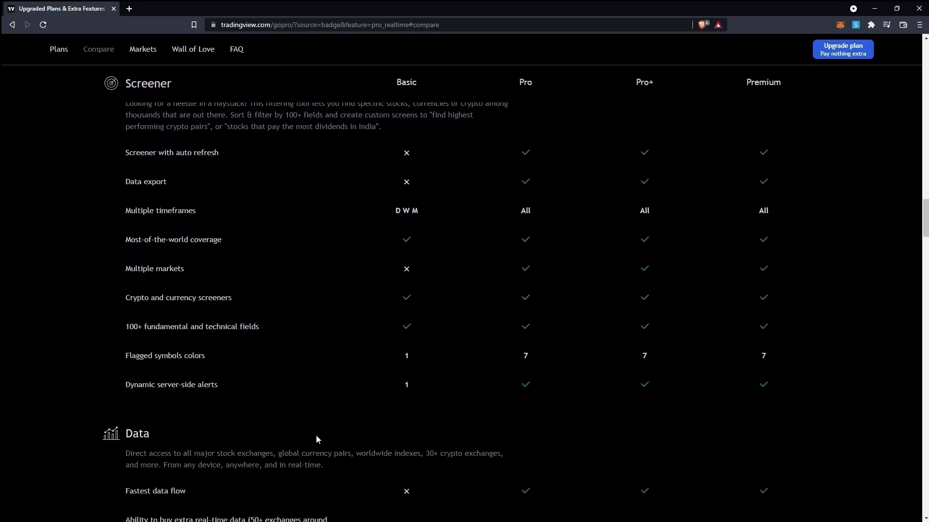
pyautogui.scroll(-7, 316, 439)
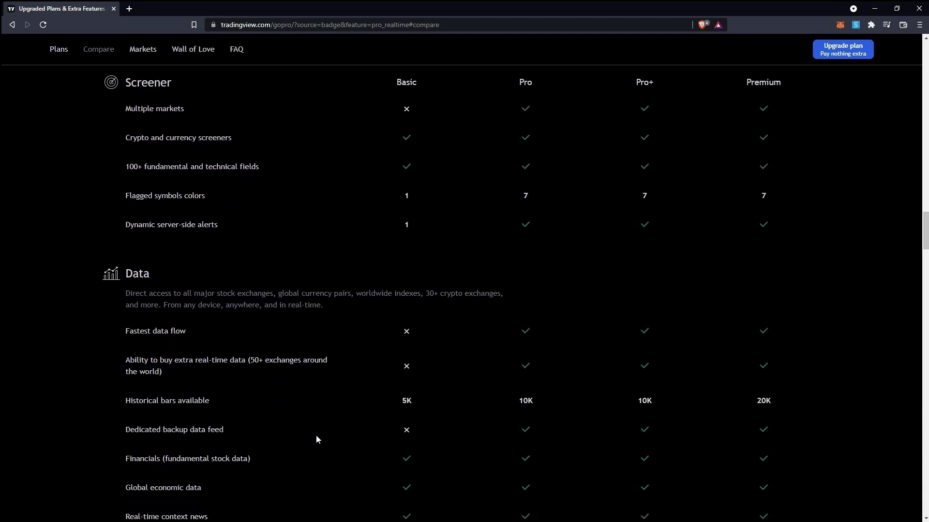
pyautogui.scroll(-12, 317, 439)
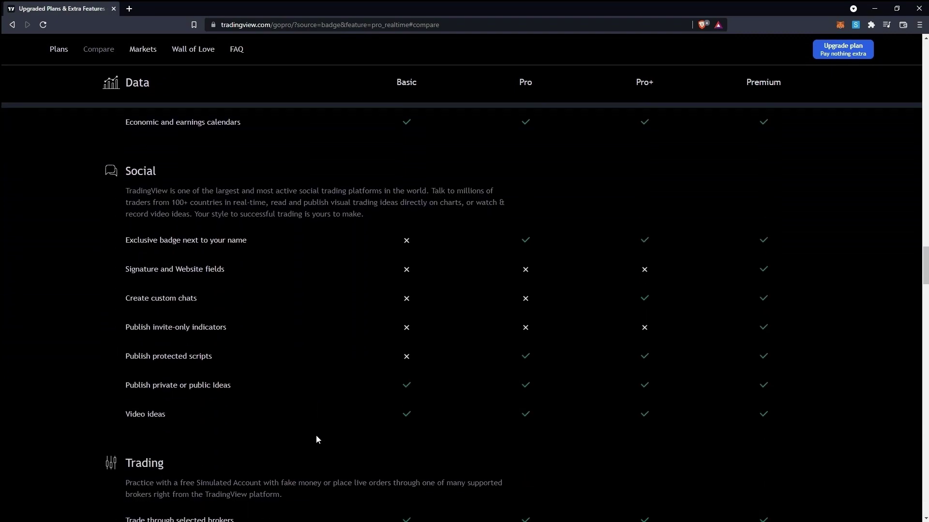
pyautogui.scroll(-11, 317, 439)
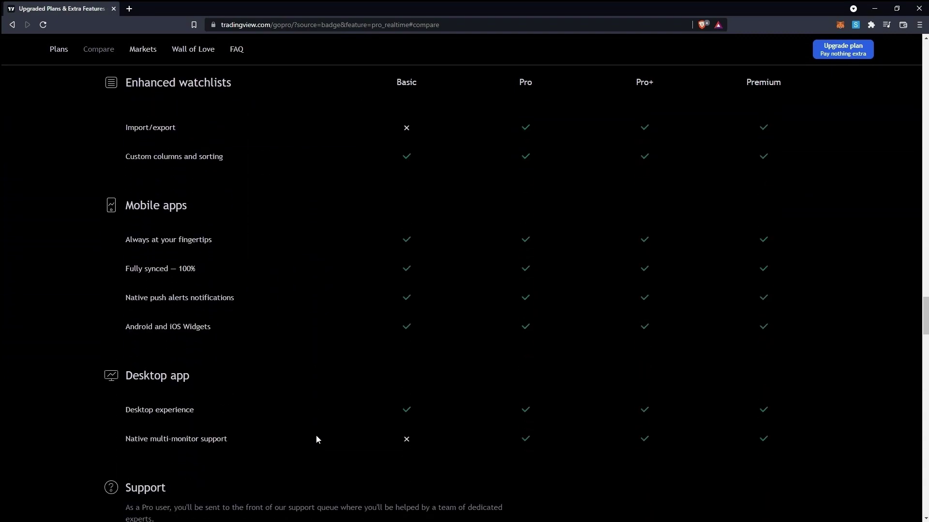
pyautogui.scroll(-13, 317, 439)
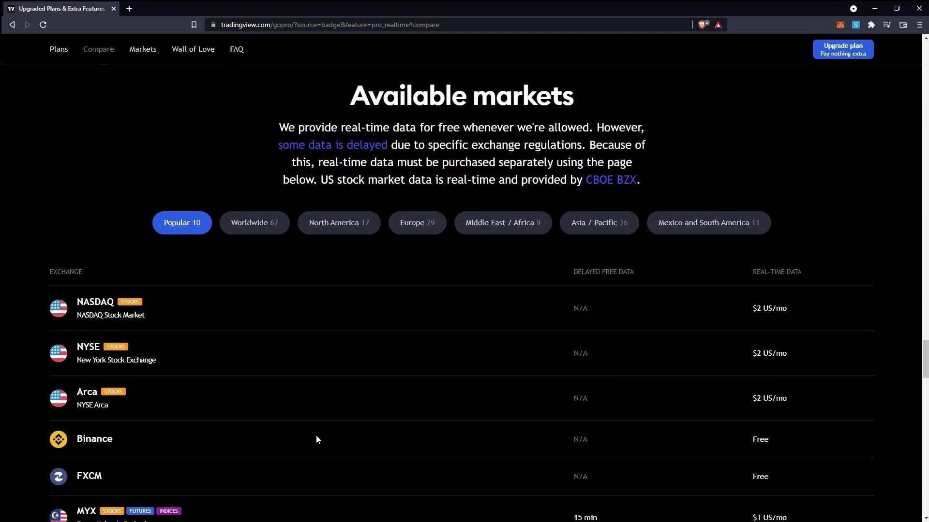